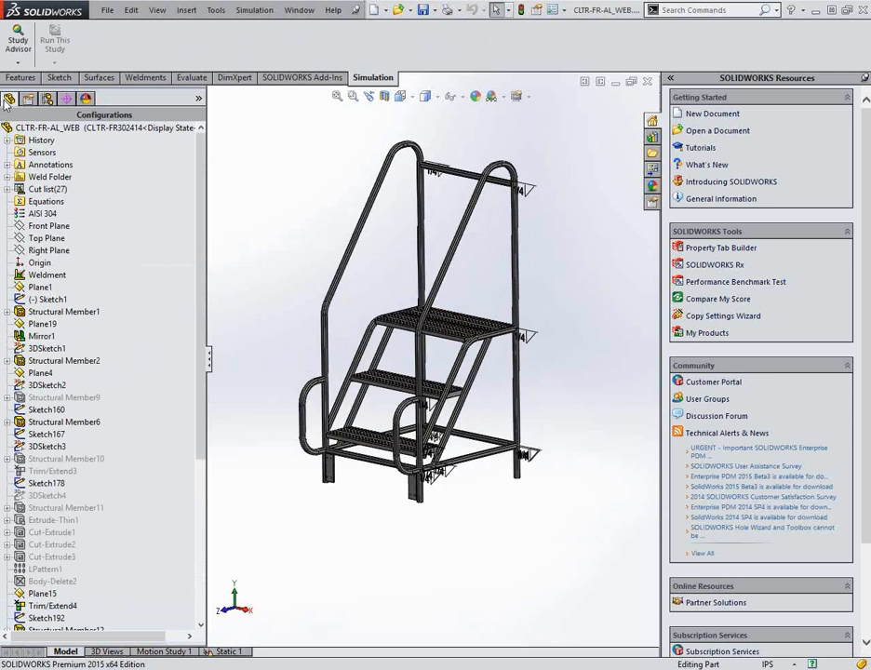
Start a Costing estimate for the stair weldment part.
{"action": "middle_click_drag", "start_coordinate": [462, 383], "coordinate": [403, 261]}
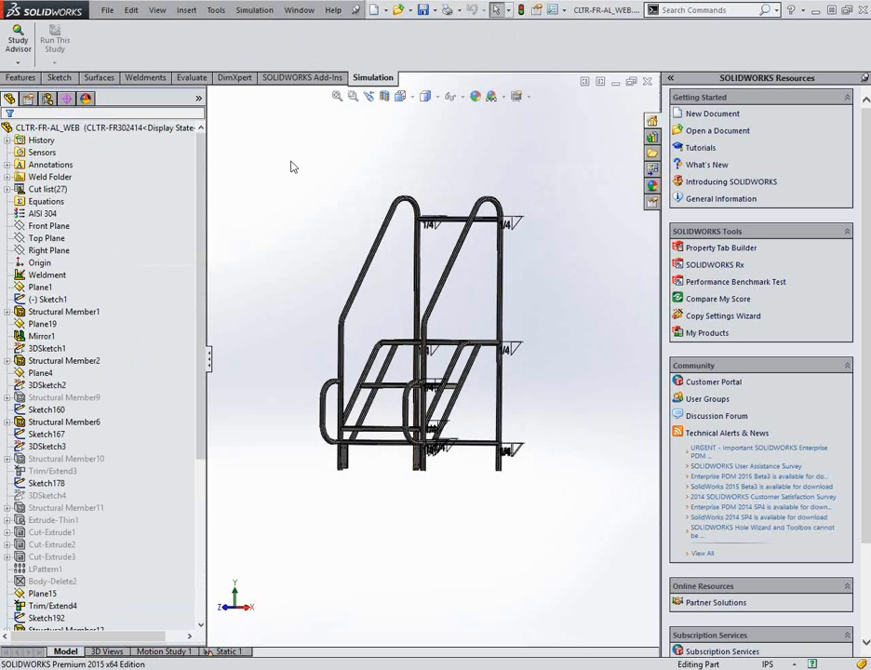
{"action": "left_click", "coordinate": [216, 12]}
{"action": "left_click", "coordinate": [216, 12]}
{"action": "left_click", "coordinate": [217, 12]}
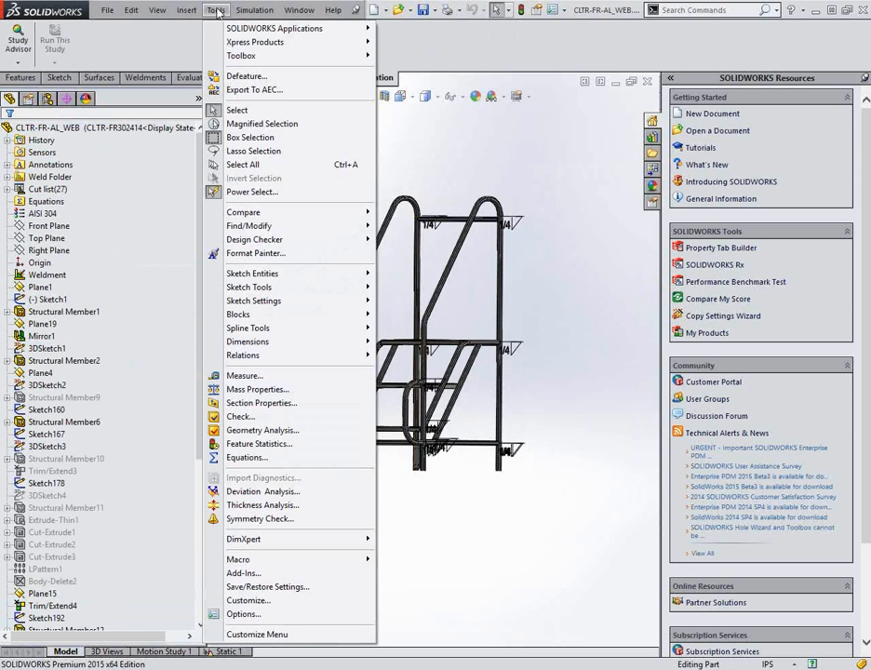
{"action": "mouse_move", "coordinate": [279, 28]}
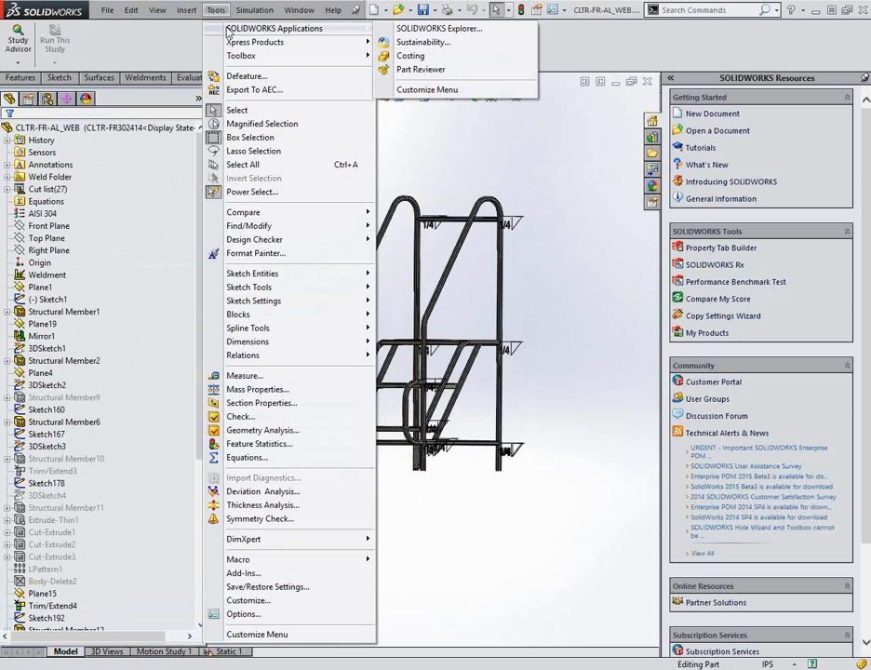
{"action": "left_click", "coordinate": [414, 56]}
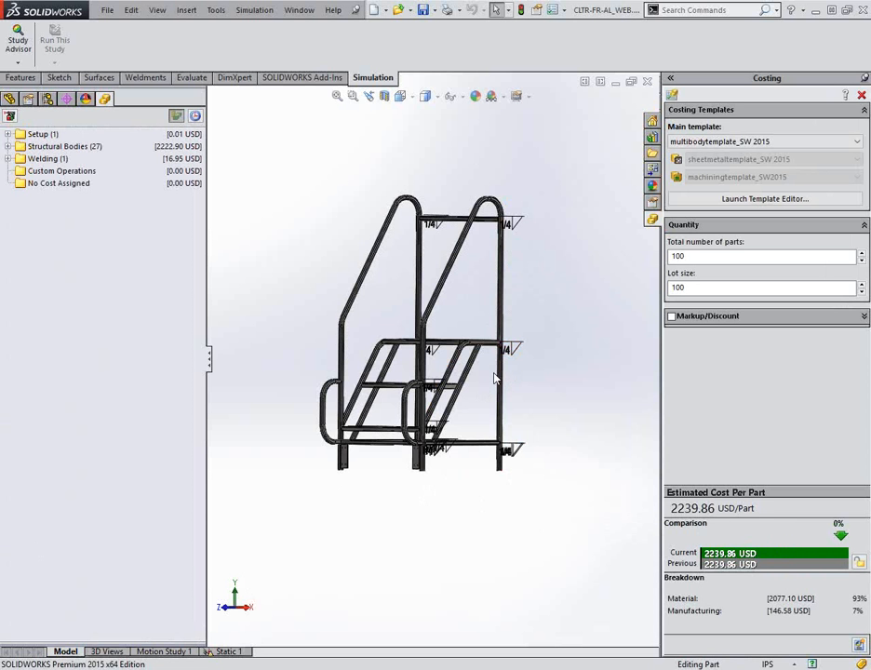
Expand the Setup, Structural Bodies and Welding cost groups and inspect the 1/4 fillet weld and custom operations entries.
{"action": "middle_click_drag", "start_coordinate": [569, 385], "coordinate": [568, 392]}
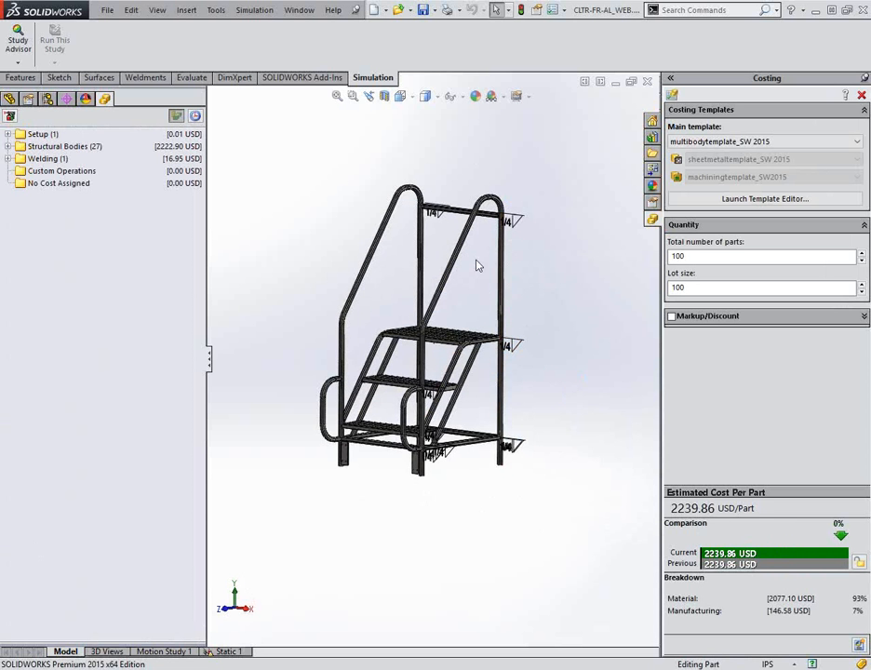
{"action": "scroll", "coordinate": [476, 265], "scroll_direction": "down", "scroll_amount": 2}
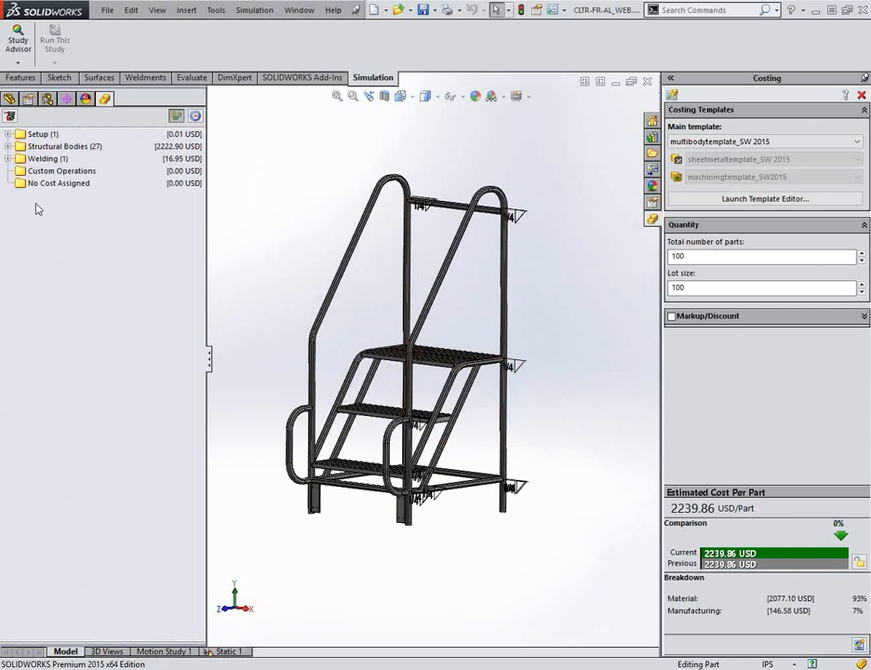
{"action": "left_click", "coordinate": [9, 135]}
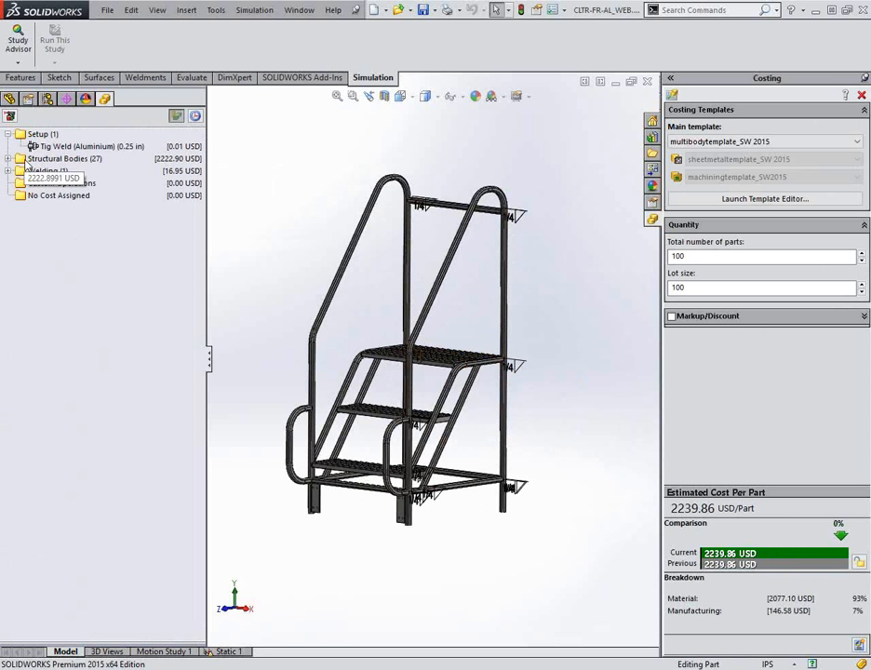
{"action": "left_click", "coordinate": [8, 159]}
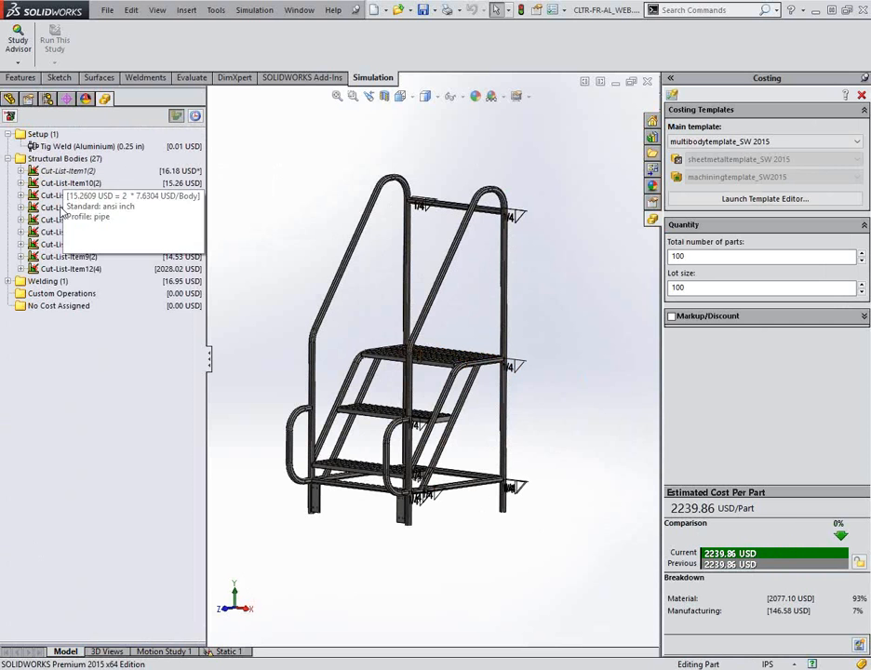
{"action": "left_click", "coordinate": [9, 281]}
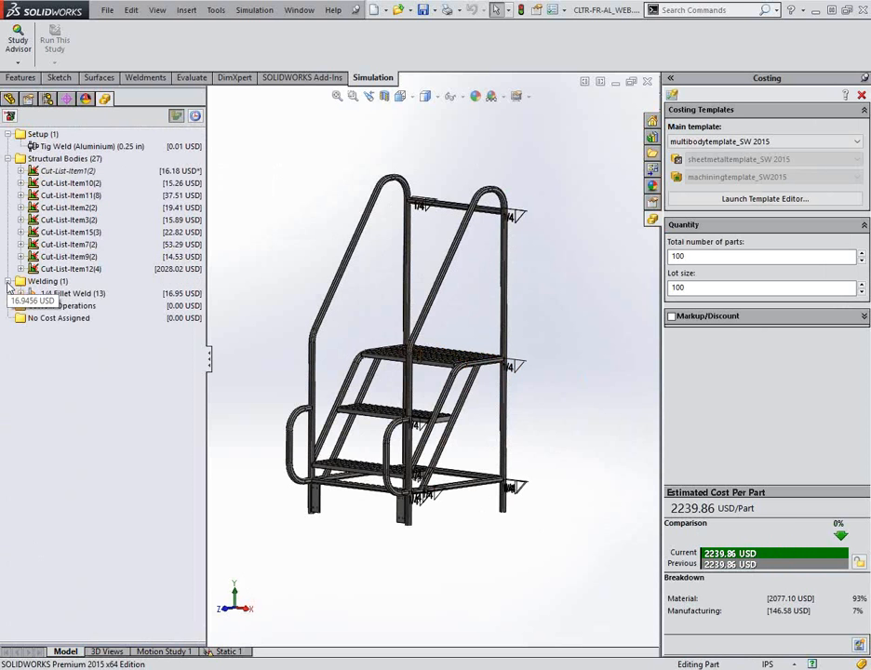
{"action": "left_click", "coordinate": [65, 295]}
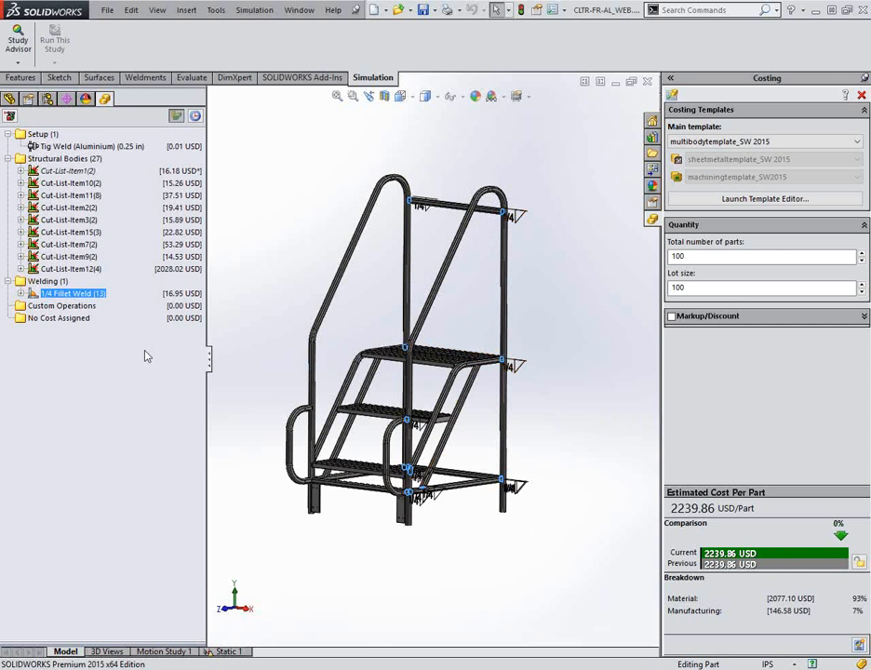
{"action": "left_click", "coordinate": [41, 307]}
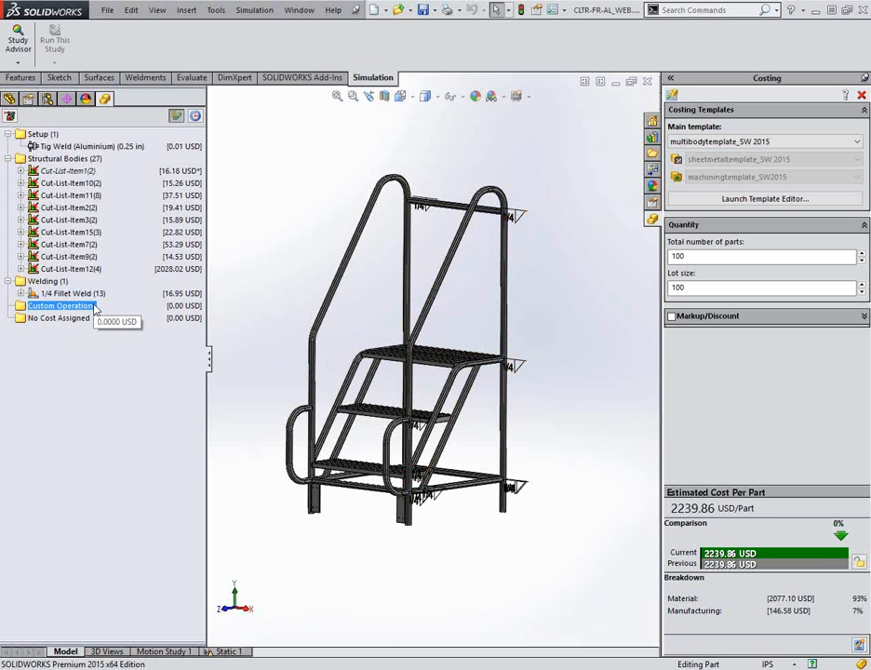
{"action": "key", "text": "Escape"}
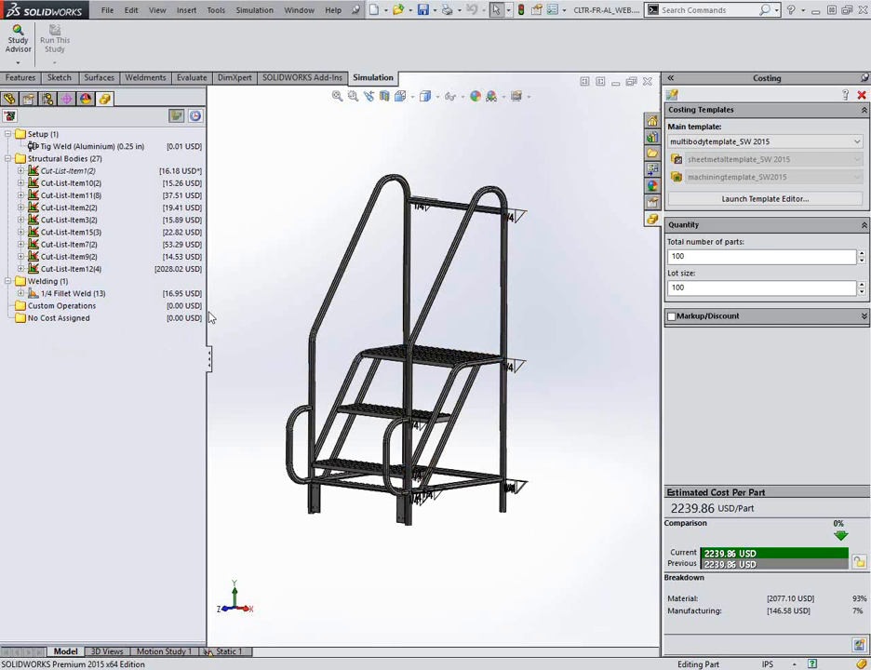
Open the multibody costing template for editing and display its custom operations.
{"action": "mouse_move", "coordinate": [463, 341]}
{"action": "middle_mouse_down"}
{"action": "mouse_move", "coordinate": [464, 315]}
{"action": "mouse_move", "coordinate": [464, 342]}
{"action": "middle_mouse_up"}
{"action": "scroll", "coordinate": [389, 333], "scroll_direction": "up", "scroll_amount": 2}
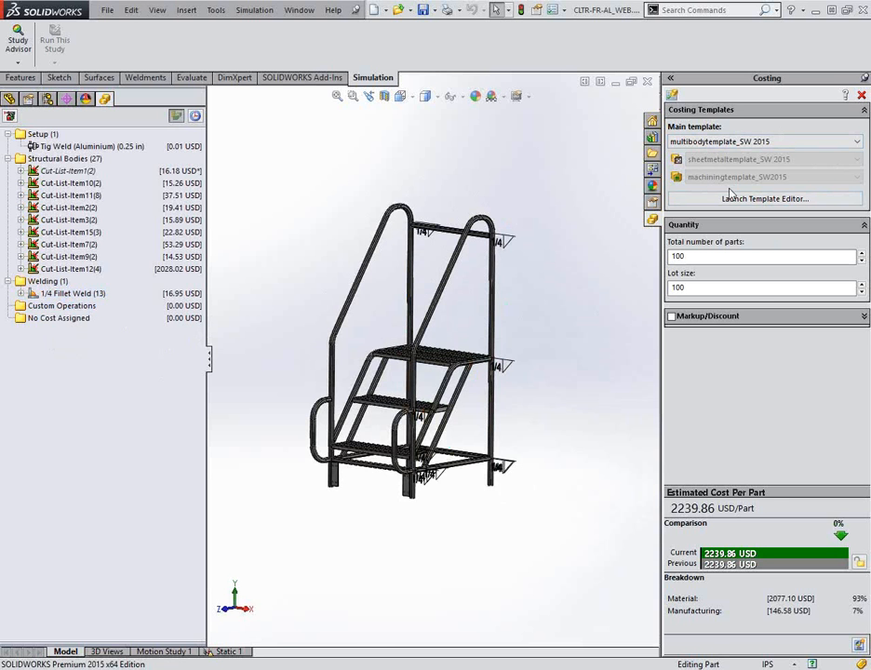
{"action": "left_click", "coordinate": [747, 199]}
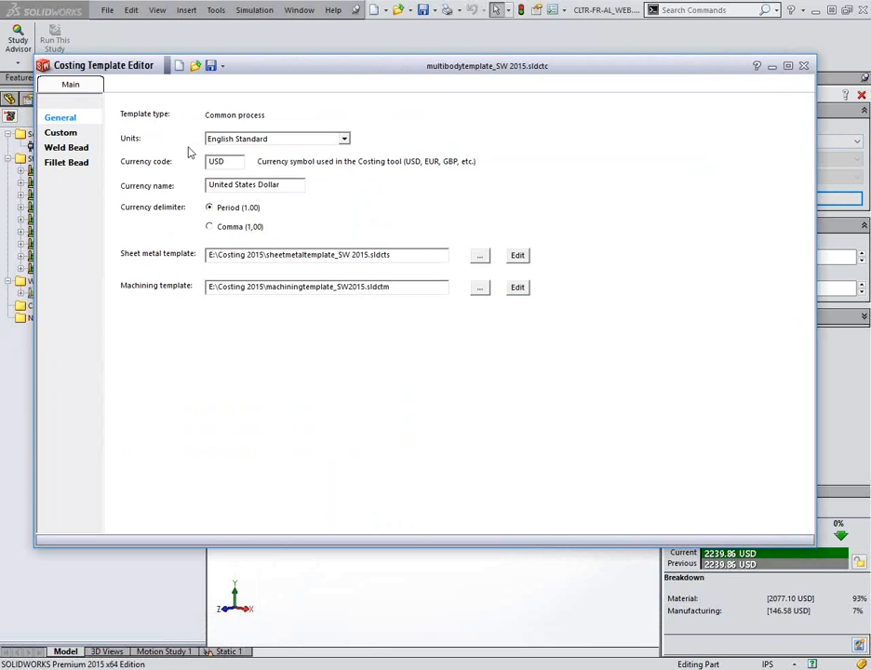
{"action": "left_click", "coordinate": [67, 133]}
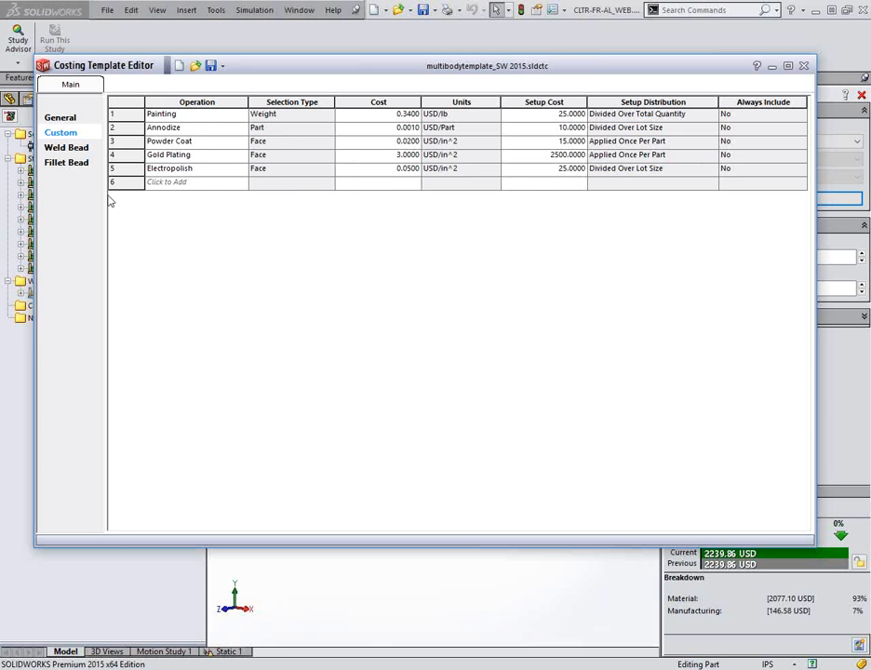
Add a custom operation named Galvanizing with Face as selection type and a cost of 0.01 USD/in^2.
{"action": "left_click", "coordinate": [243, 186]}
{"action": "left_click", "coordinate": [310, 187]}
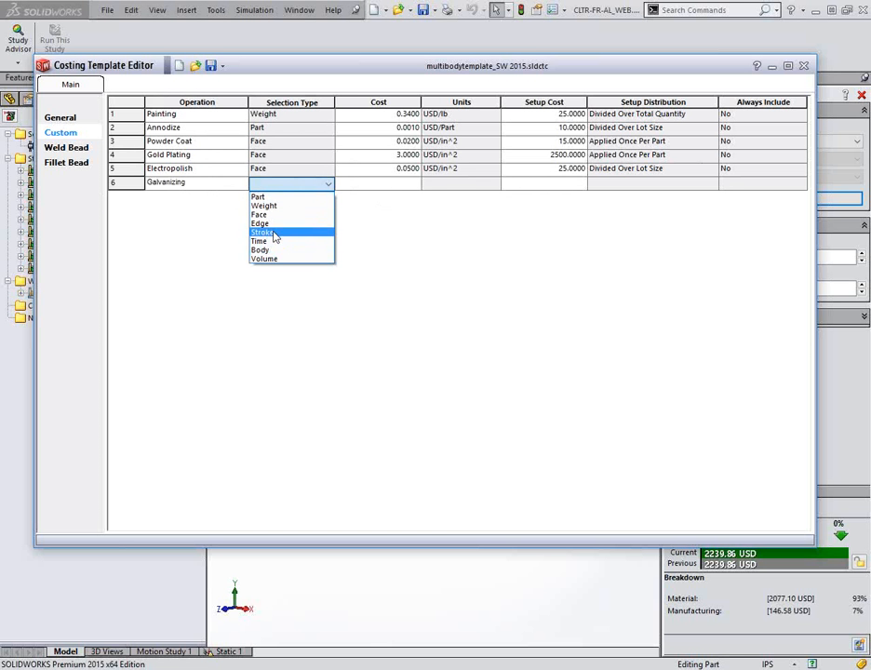
{"action": "left_click", "coordinate": [270, 216]}
{"action": "left_click", "coordinate": [398, 184]}
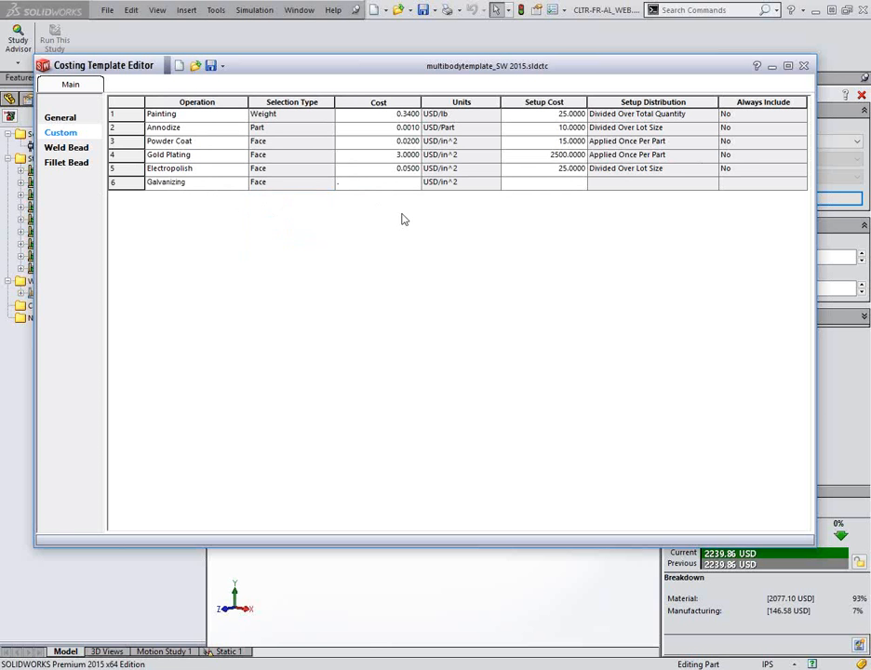
Give the Galvanizing operation a setup cost of 300, Divided Over Lot Size, with Always Include set to No.
{"action": "left_click", "coordinate": [552, 185]}
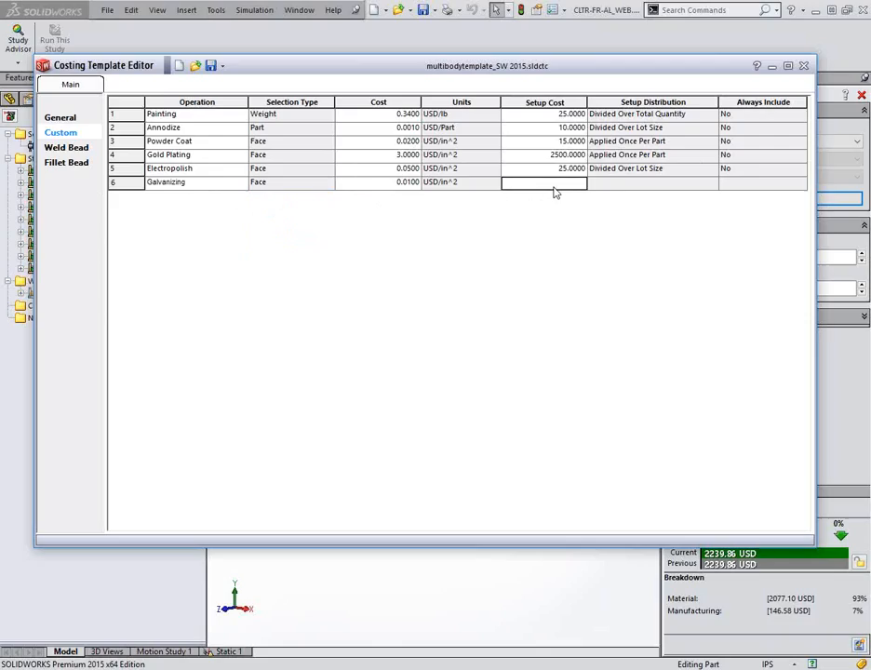
{"action": "type", "text": "300"}
{"action": "key", "text": "Return"}
{"action": "left_click", "coordinate": [712, 188]}
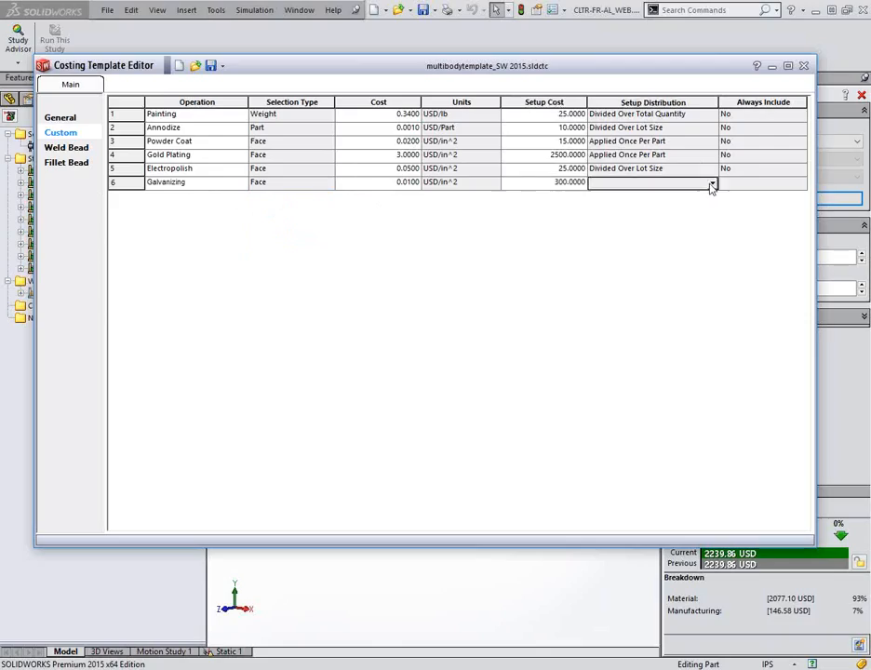
{"action": "left_click", "coordinate": [712, 184]}
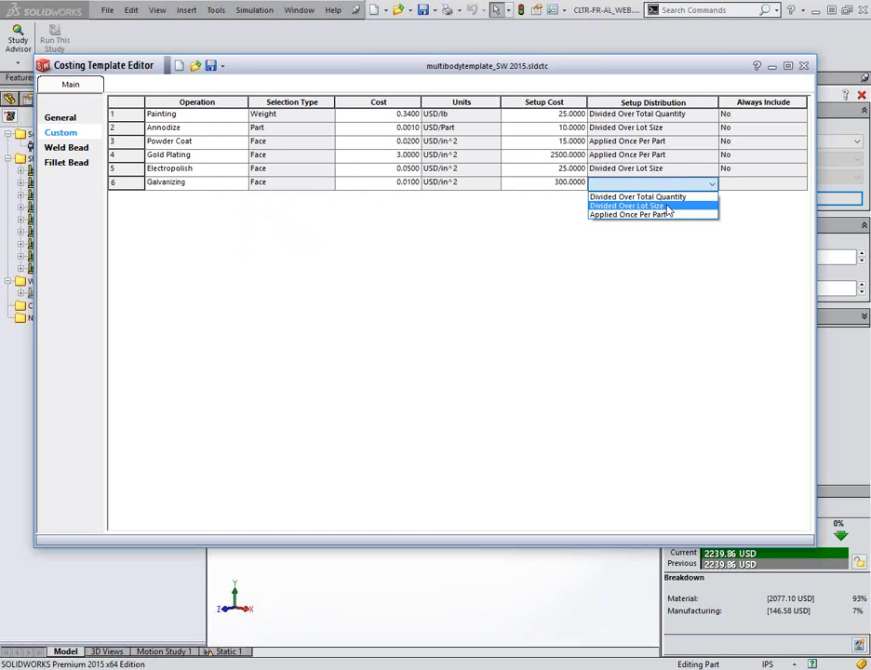
{"action": "left_click", "coordinate": [667, 206]}
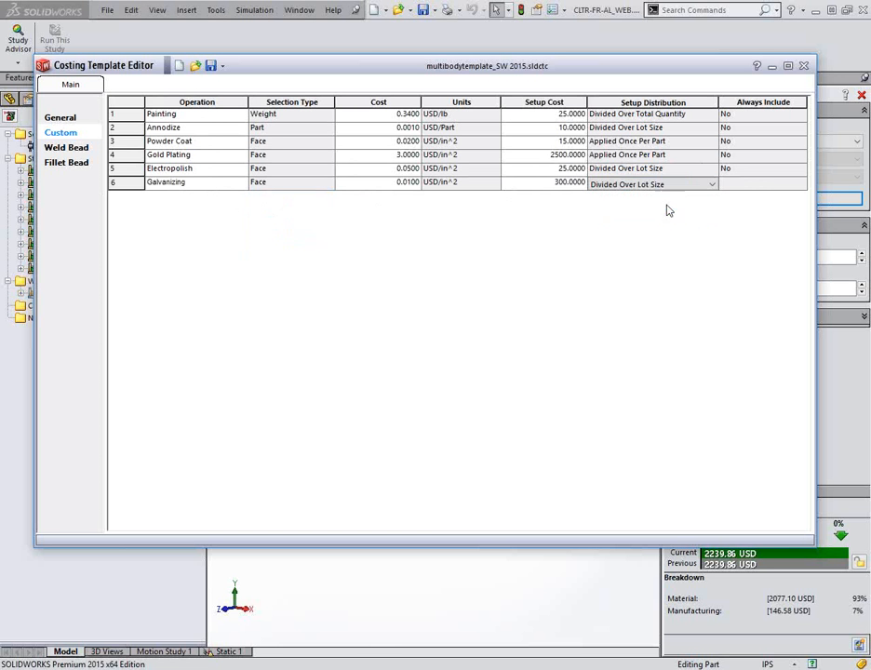
{"action": "left_click", "coordinate": [770, 190]}
{"action": "left_click", "coordinate": [774, 187]}
{"action": "left_click", "coordinate": [731, 196]}
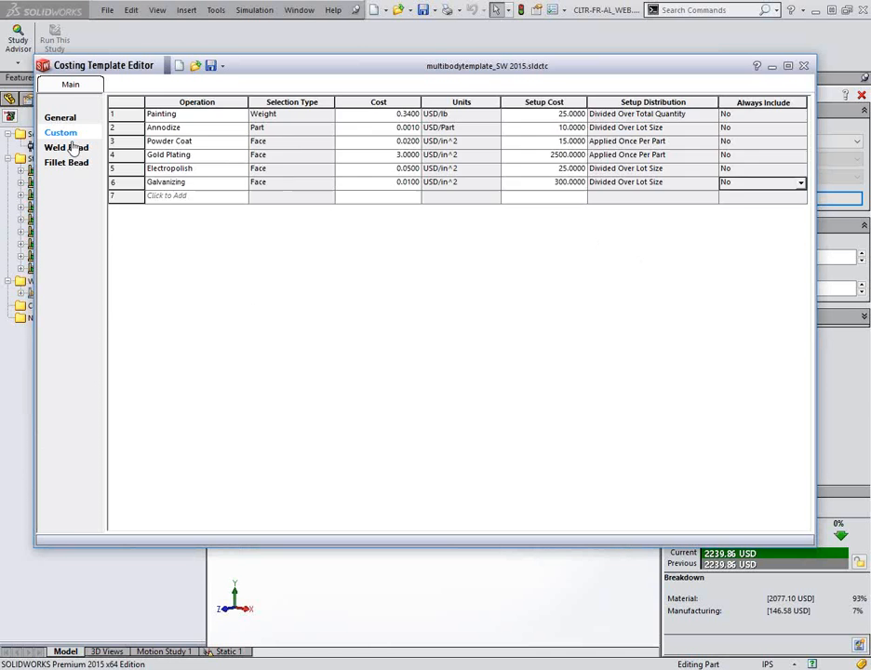
Filter the weld bead costs to ANSI Weld Symbols and Tig Weld (Stainless Steel), and review the cost per length by bead size.
{"action": "left_click", "coordinate": [74, 148]}
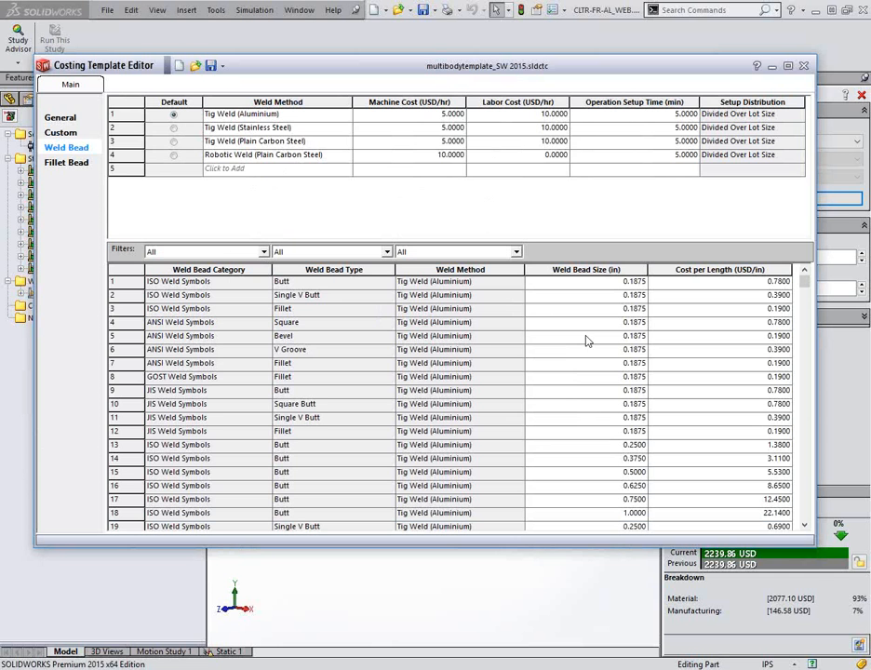
{"action": "left_click", "coordinate": [263, 252]}
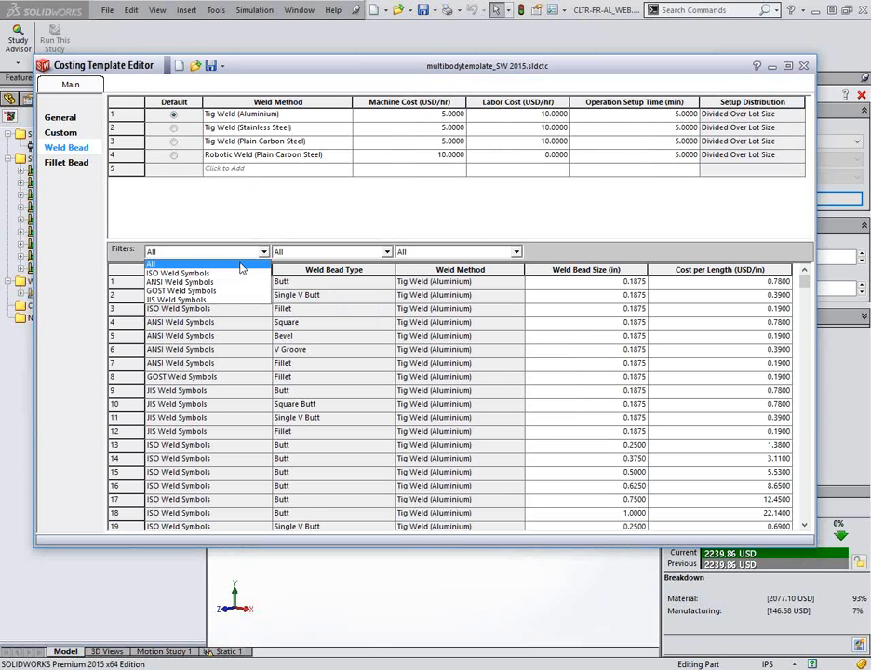
{"action": "left_click", "coordinate": [206, 280]}
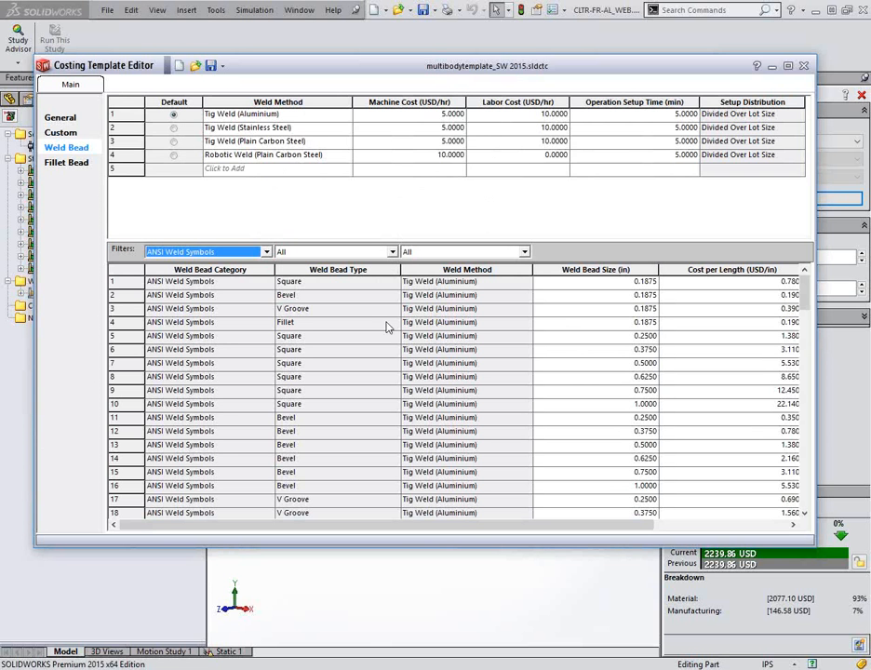
{"action": "left_click", "coordinate": [524, 251]}
{"action": "left_click", "coordinate": [438, 281]}
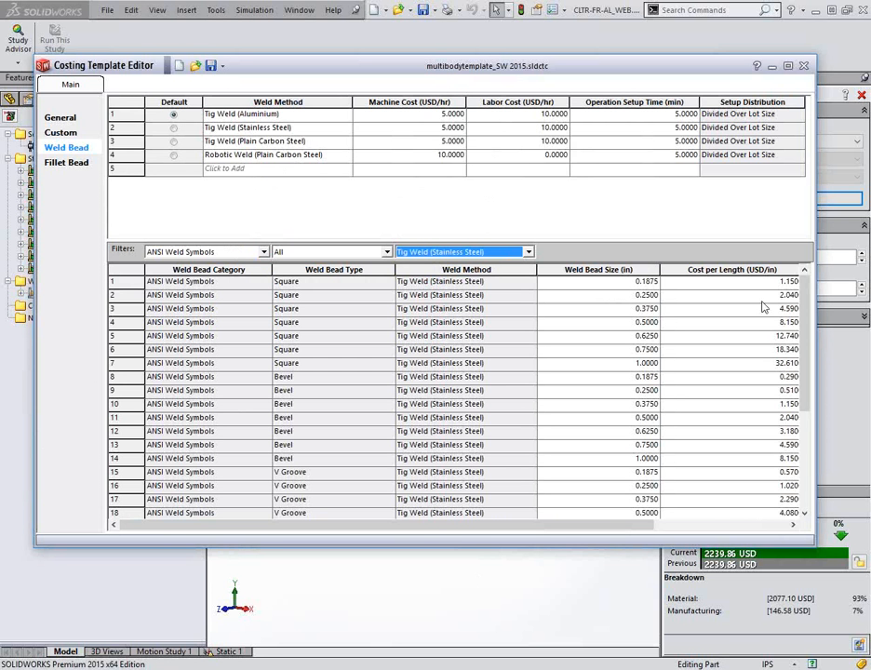
{"action": "left_click_drag", "start_coordinate": [816, 508], "coordinate": [845, 496]}
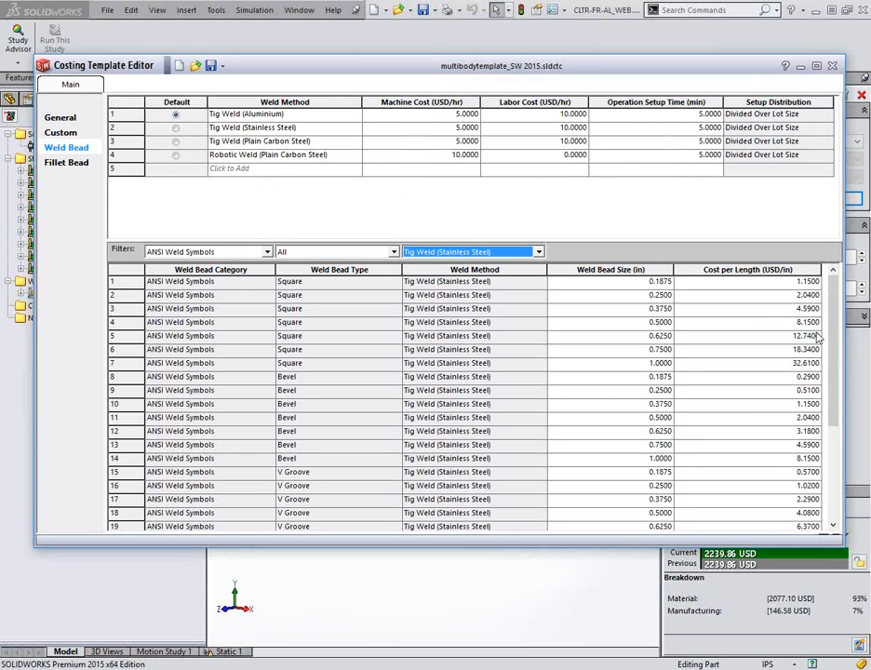
{"action": "left_click_drag", "start_coordinate": [833, 322], "coordinate": [832, 412]}
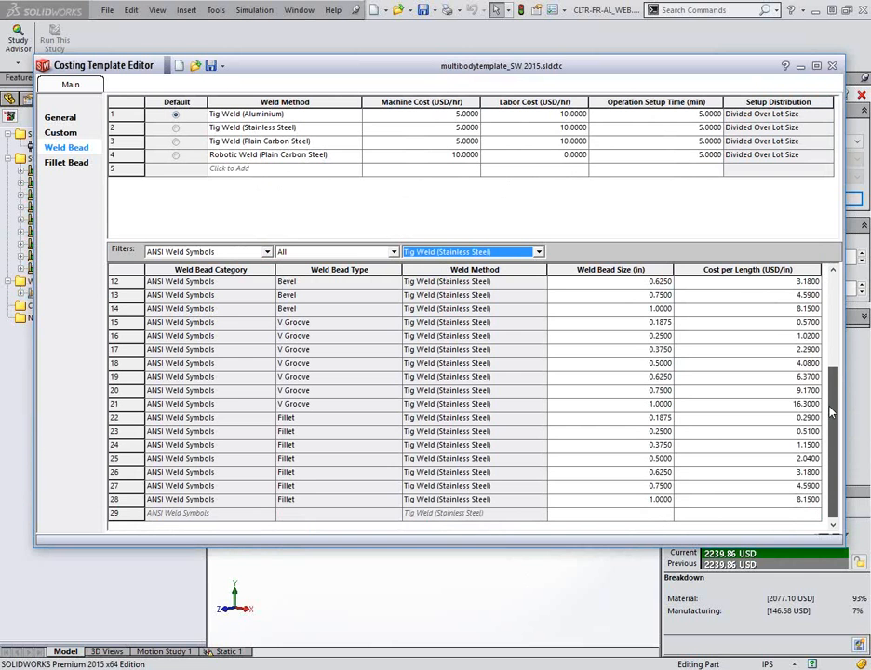
{"action": "left_click_drag", "start_coordinate": [832, 412], "coordinate": [832, 412]}
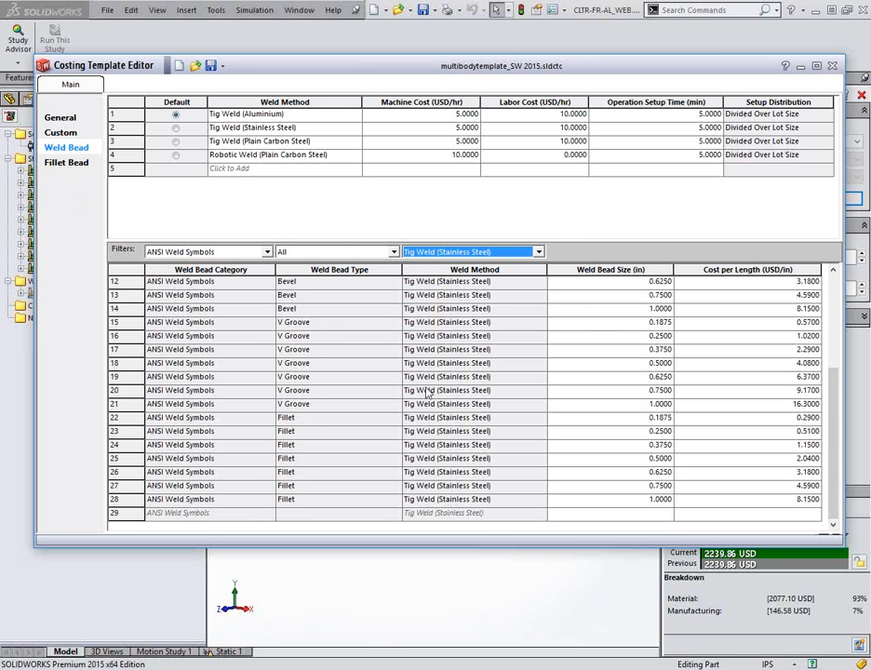
{"action": "scroll", "coordinate": [610, 372], "scroll_direction": "up", "scroll_amount": 4}
Review the template's fillet bead types with their volume, machine and labor costs.
{"action": "left_click", "coordinate": [78, 165]}
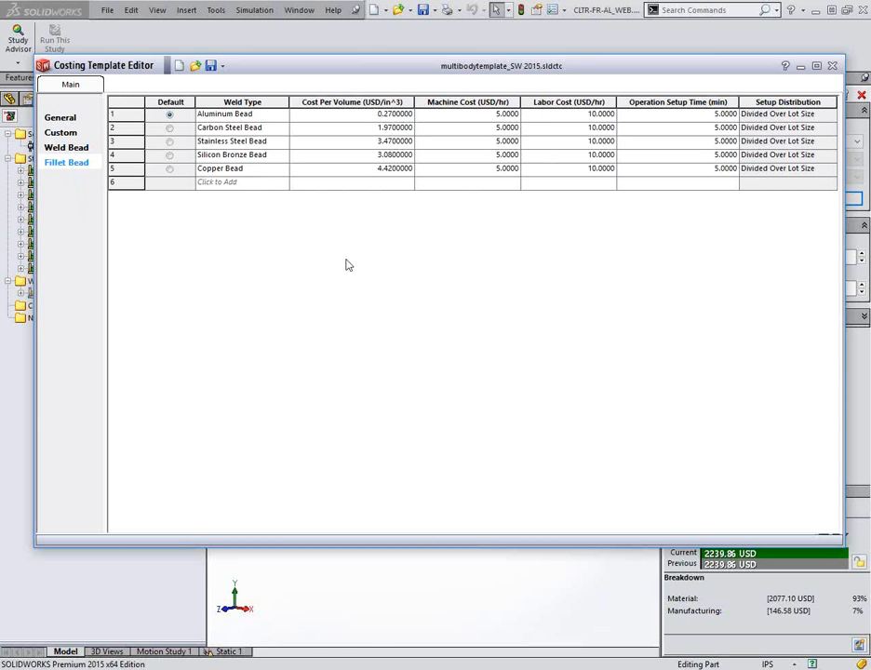
{"action": "left_click", "coordinate": [228, 182]}
Open the linked machining template machiningtemplate_SW2015.sldctm for editing from the multibody template's general settings.
{"action": "left_click", "coordinate": [68, 119]}
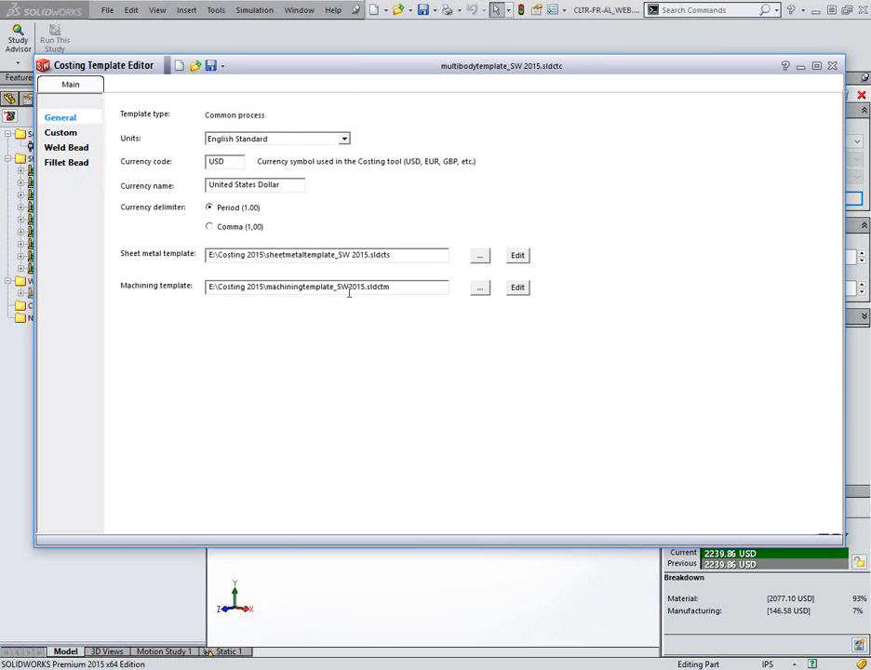
{"action": "left_click", "coordinate": [518, 288]}
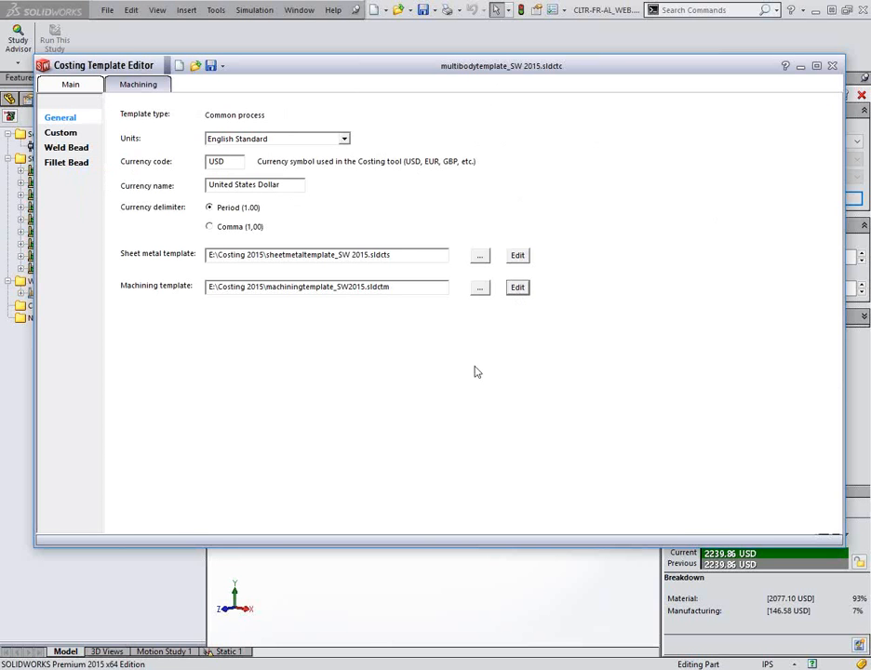
{"action": "left_click", "coordinate": [131, 89]}
{"action": "left_click", "coordinate": [133, 88]}
{"action": "left_click", "coordinate": [133, 89]}
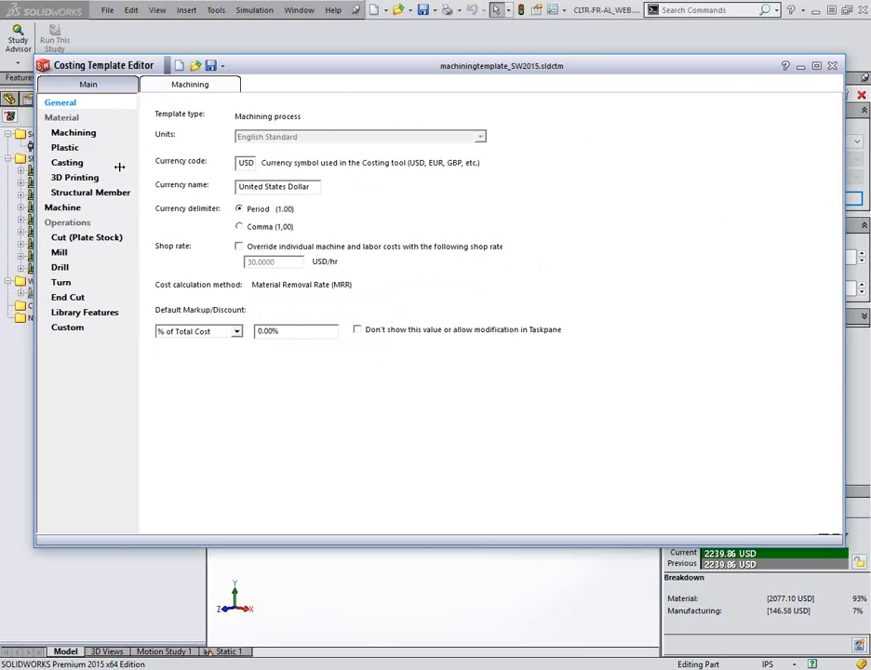
Filter the machining materials to the Aluminium Alloys class.
{"action": "left_click", "coordinate": [77, 134]}
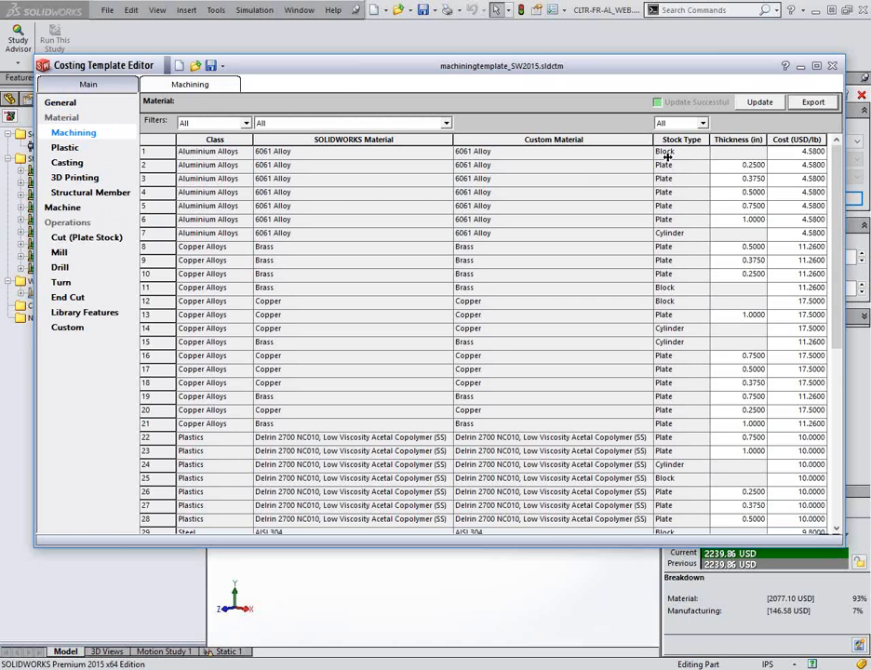
{"action": "left_click", "coordinate": [235, 123]}
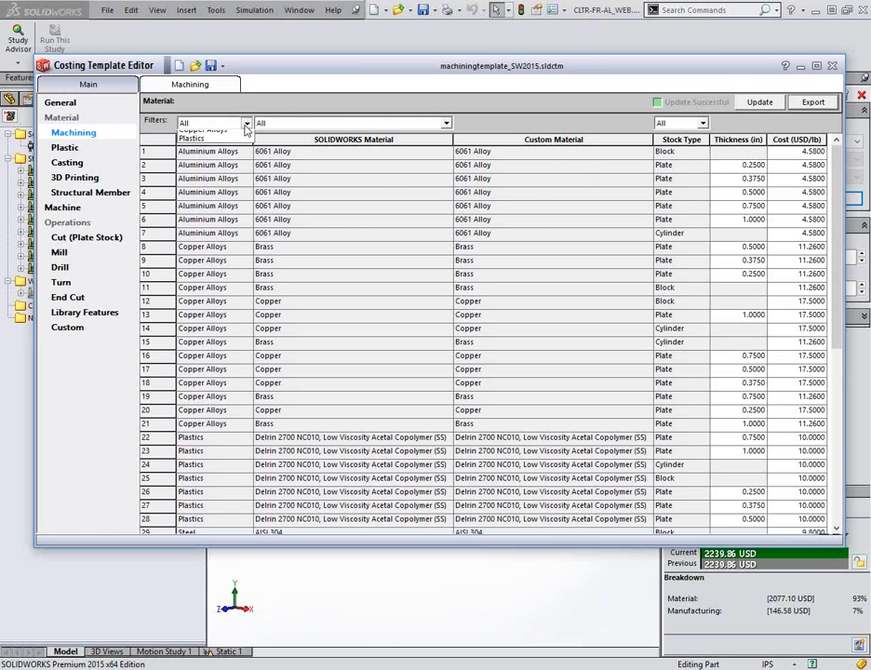
{"action": "left_click", "coordinate": [238, 146]}
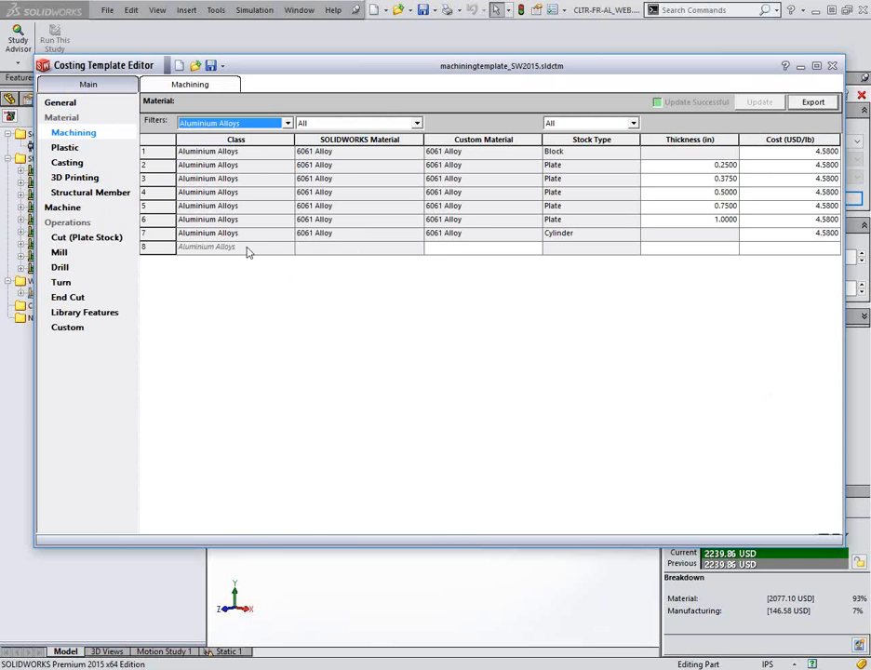
Start a new aluminium machining material entry using the SOLIDWORKS material 7075-T6, Plate (SS).
{"action": "left_click", "coordinate": [350, 249]}
{"action": "left_click", "coordinate": [416, 249]}
{"action": "left_click", "coordinate": [416, 249]}
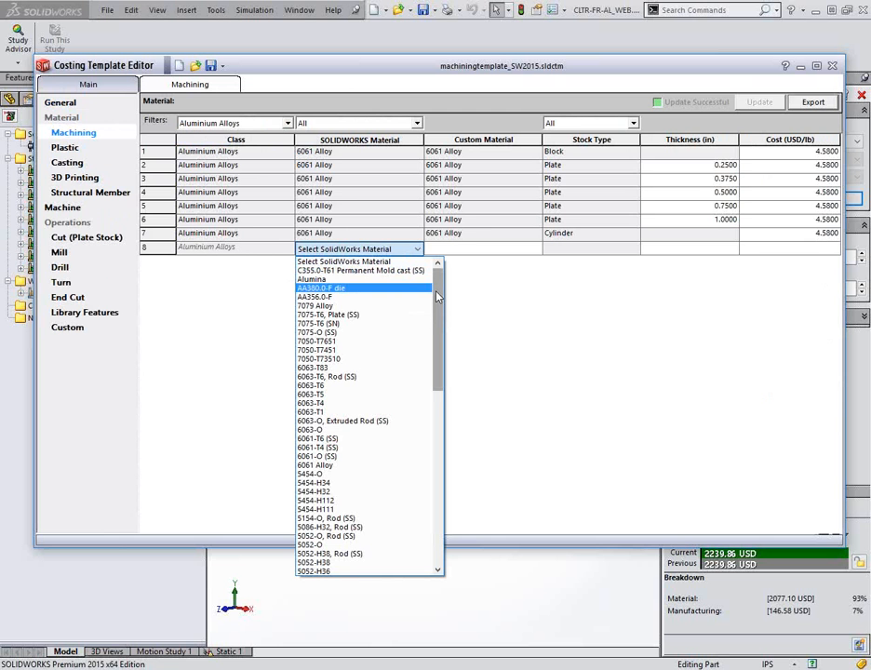
{"action": "left_click_drag", "start_coordinate": [439, 295], "coordinate": [429, 272]}
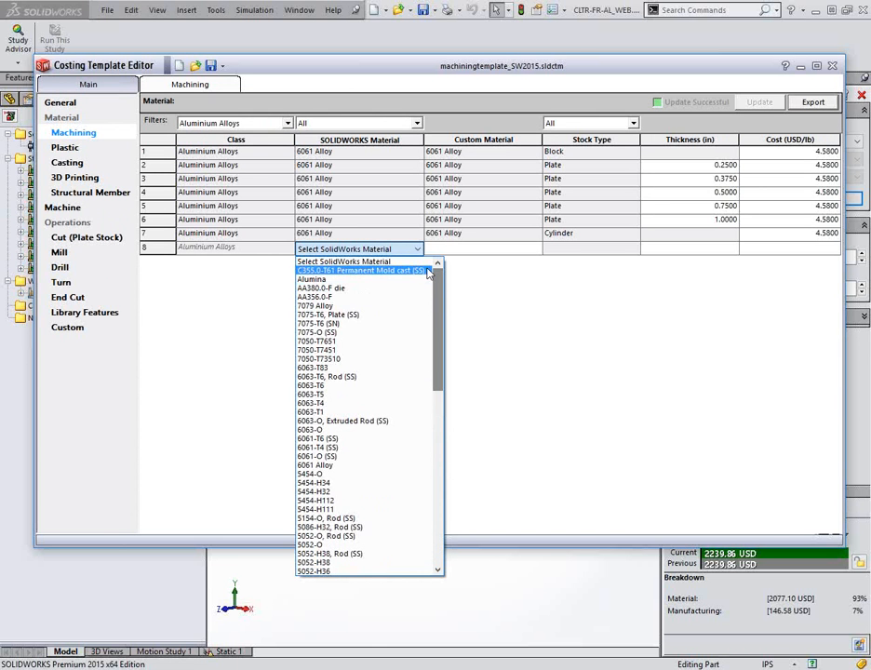
{"action": "mouse_move", "coordinate": [437, 305]}
{"action": "left_mouse_down"}
{"action": "mouse_move", "coordinate": [430, 391]}
{"action": "mouse_move", "coordinate": [430, 302]}
{"action": "left_mouse_up"}
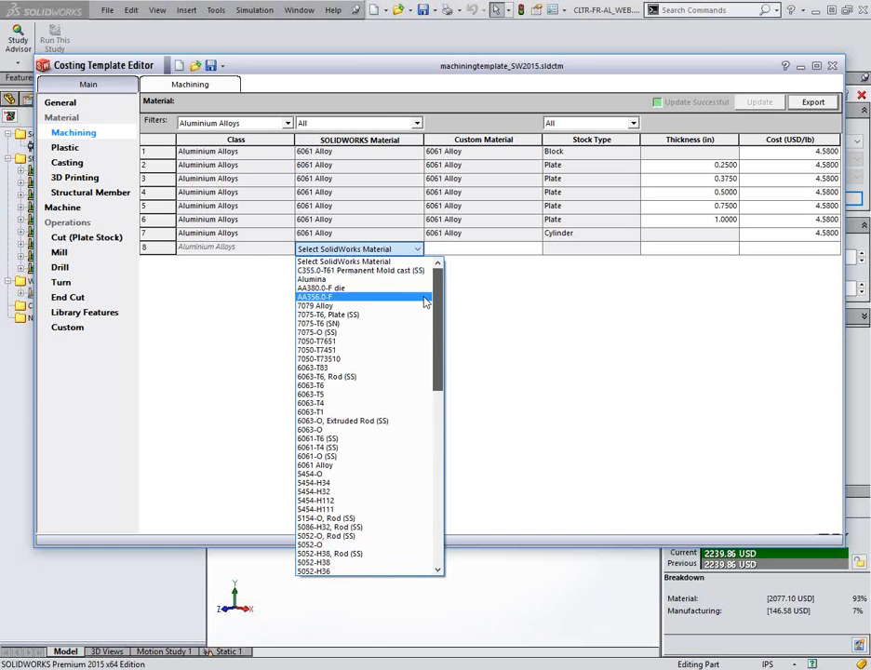
{"action": "left_click", "coordinate": [329, 314]}
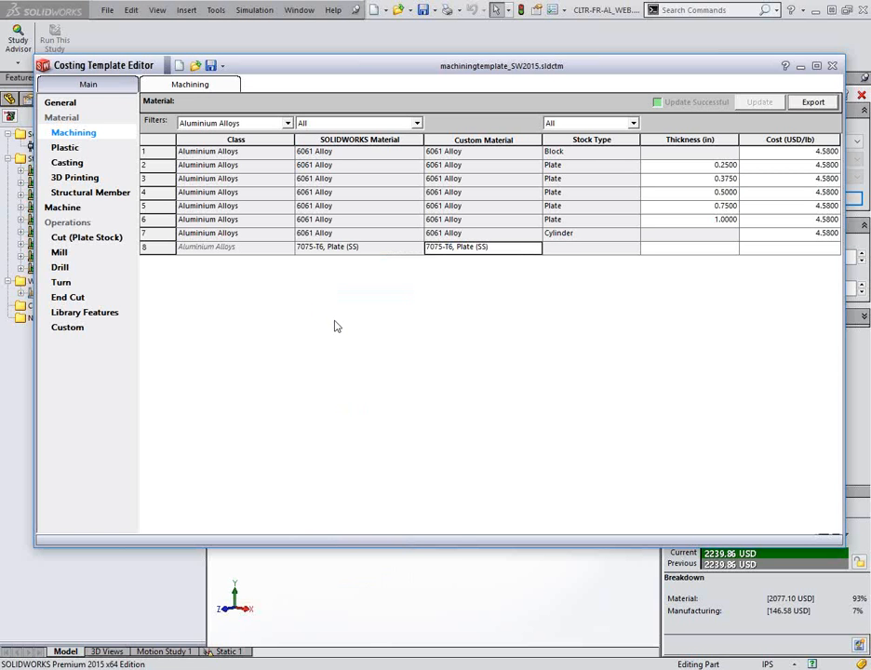
Give the new 7075-T6 entry the stock type Plate, a thickness of 0.25 in and a cost of 8 USD/lb.
{"action": "left_click", "coordinate": [592, 249]}
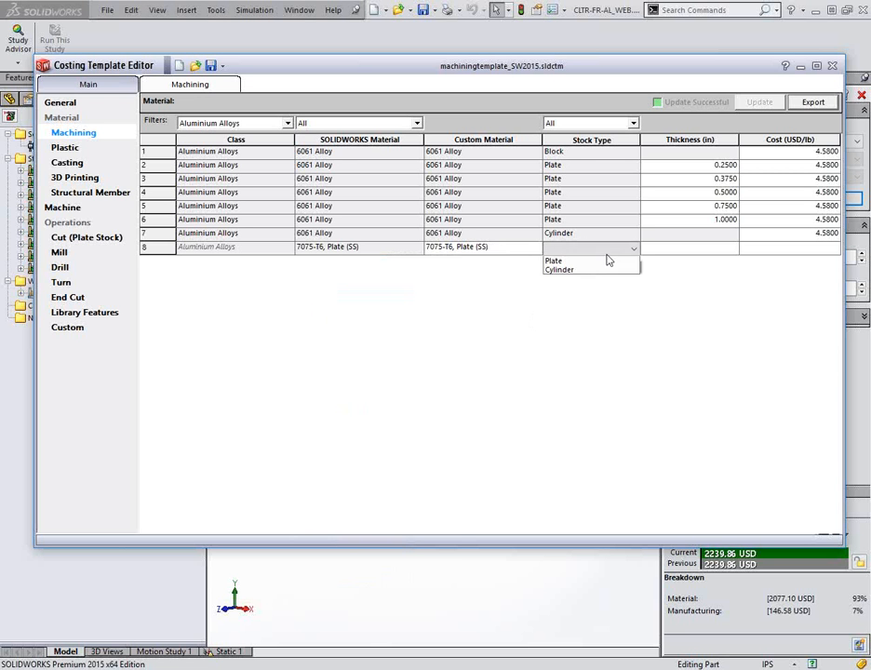
{"action": "left_click", "coordinate": [579, 270]}
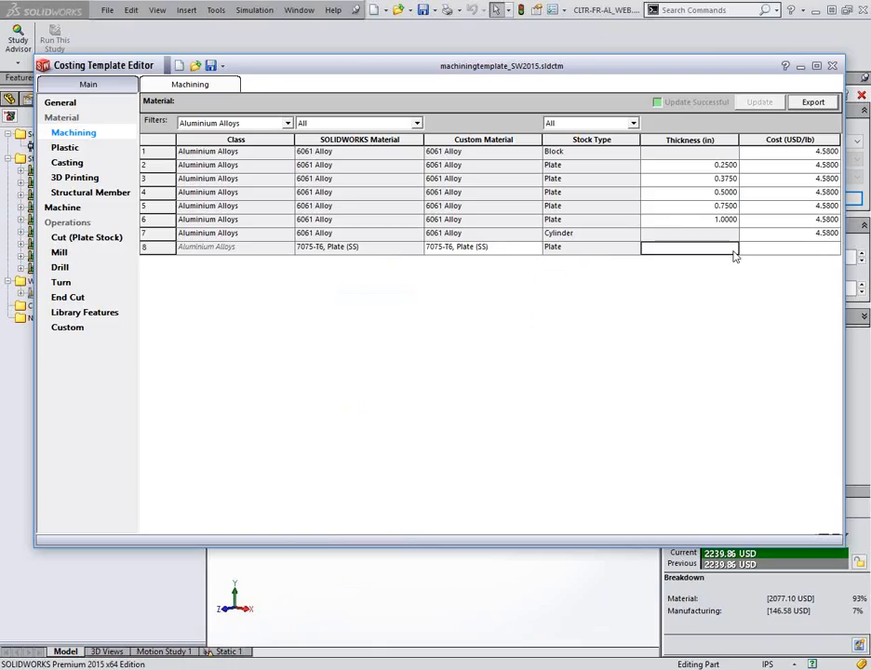
{"action": "type", "text": ".25"}
{"action": "left_click", "coordinate": [822, 249]}
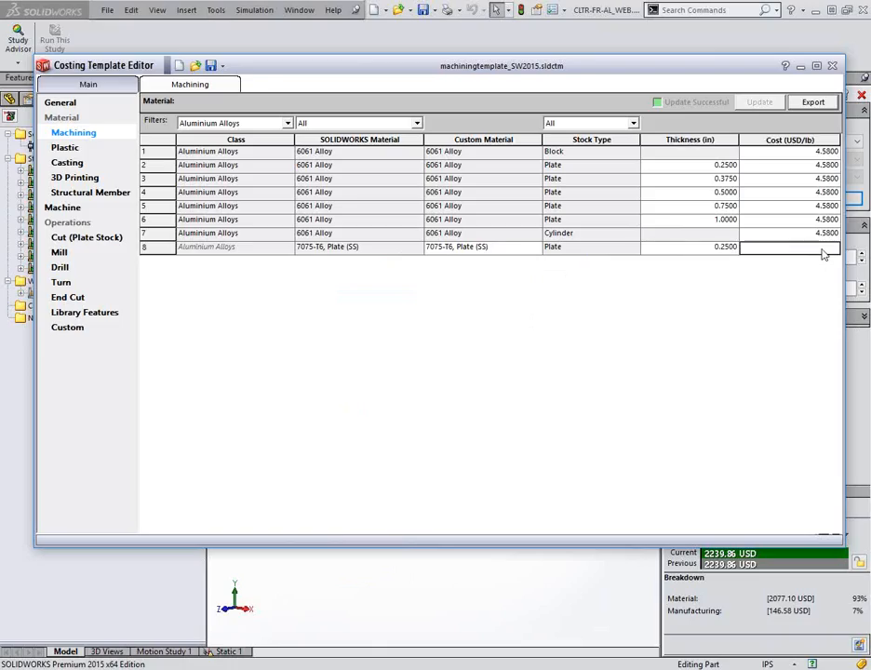
{"action": "type", "text": "8"}
{"action": "left_click", "coordinate": [316, 298]}
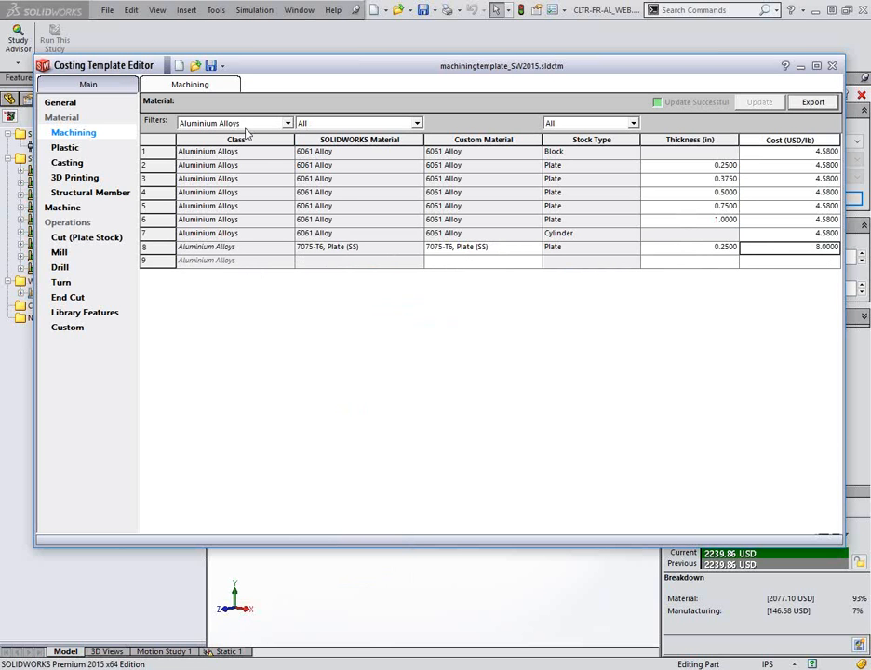
Review the template's plastic, casting and 3D printing material settings and costs.
{"action": "left_click", "coordinate": [64, 149]}
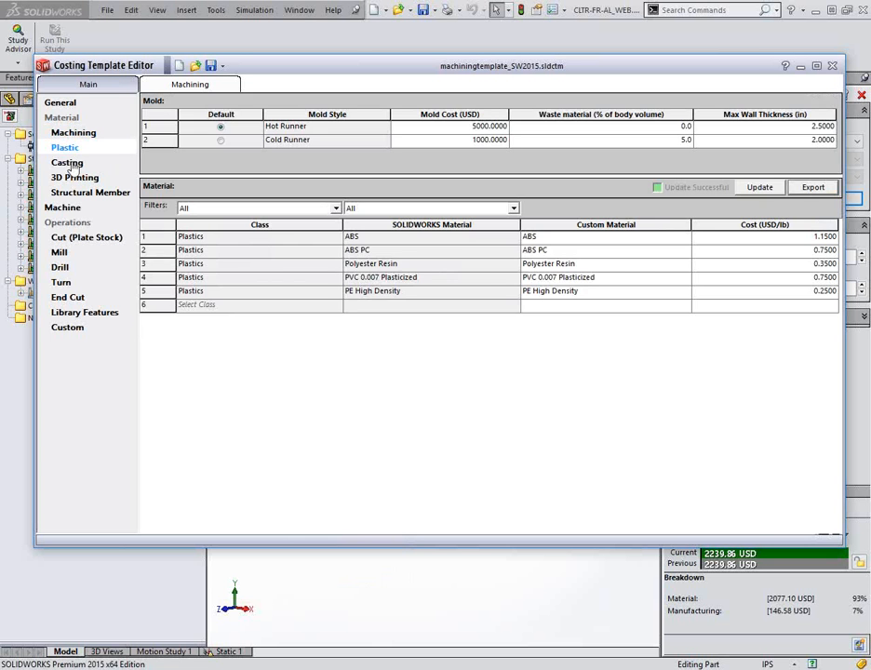
{"action": "left_click", "coordinate": [71, 166]}
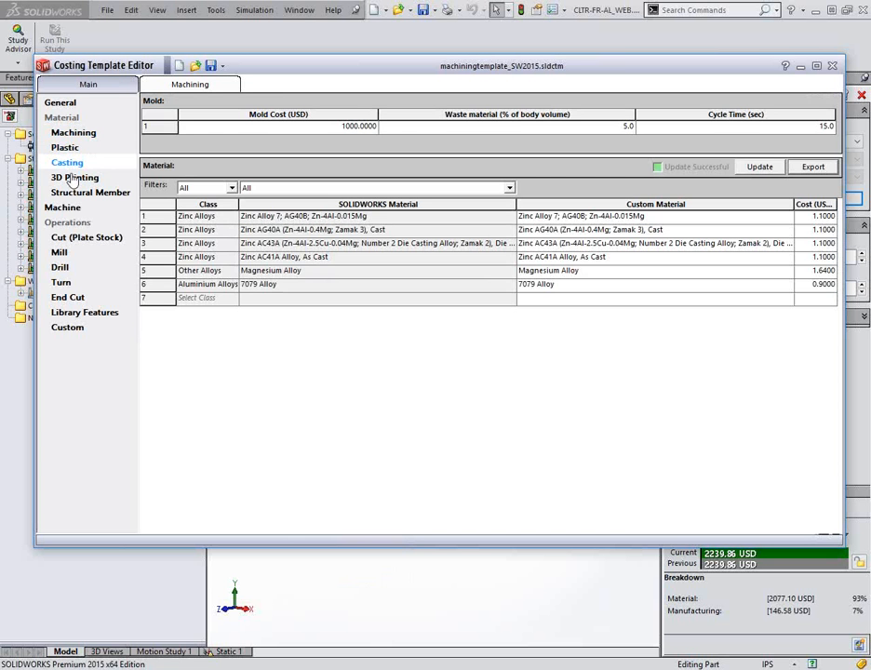
{"action": "left_click", "coordinate": [73, 178]}
Filter the structural member materials to the Tube (square) profile.
{"action": "left_click", "coordinate": [80, 194]}
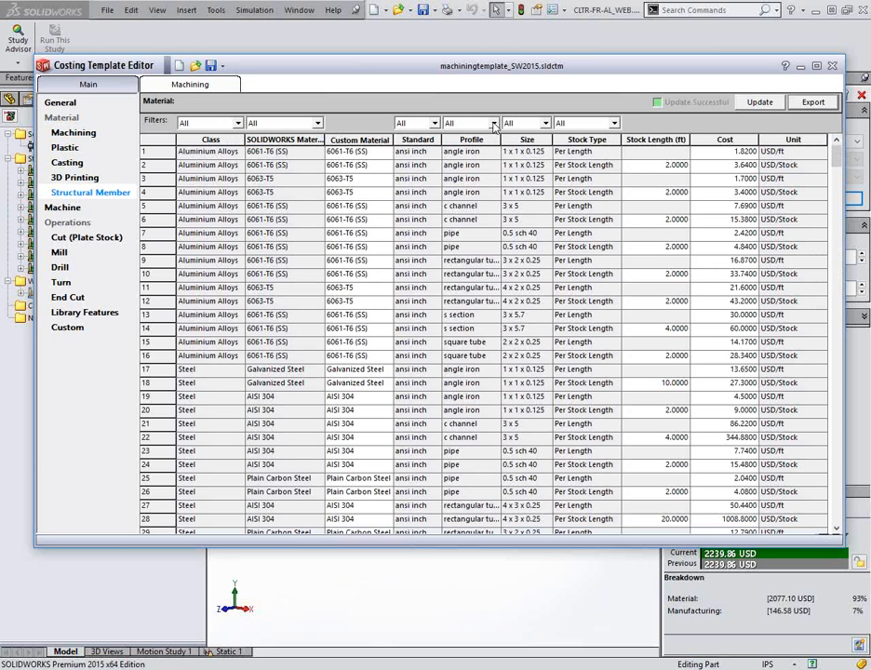
{"action": "left_click", "coordinate": [495, 124]}
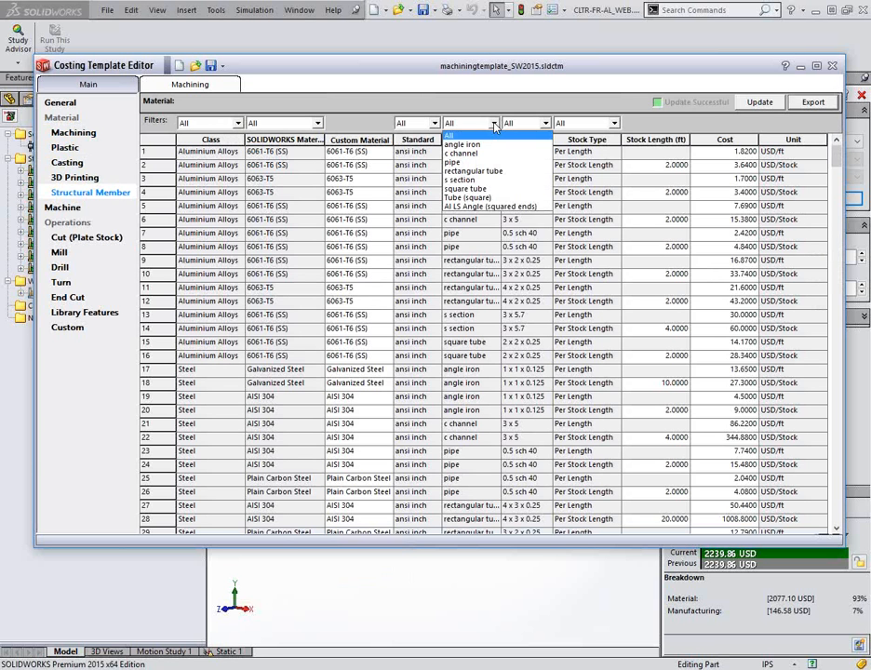
{"action": "left_click", "coordinate": [486, 198]}
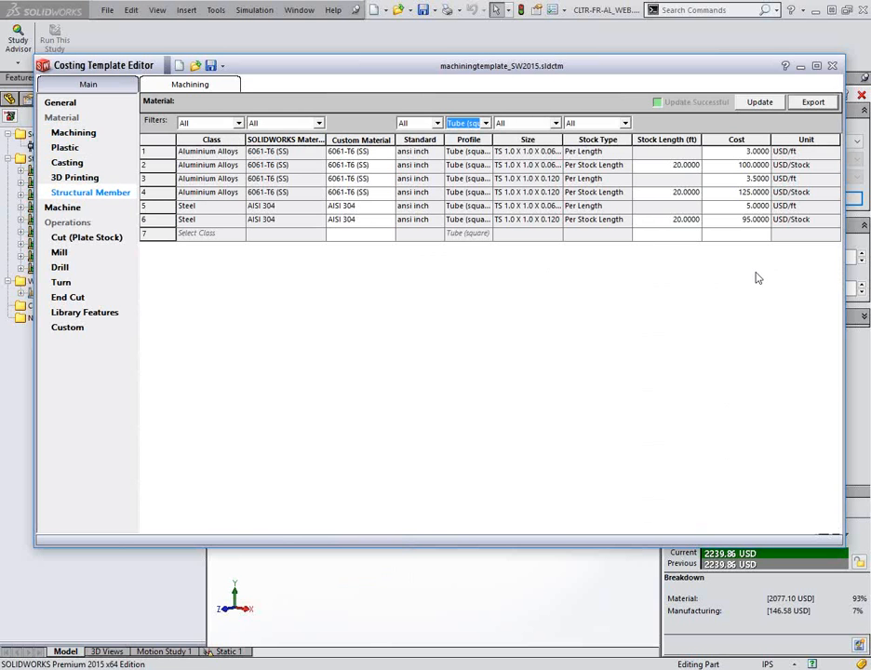
Start a new square tube entry with class Steel and material AISI 316 Stainless Steel Sheet (SS).
{"action": "left_click", "coordinate": [234, 235]}
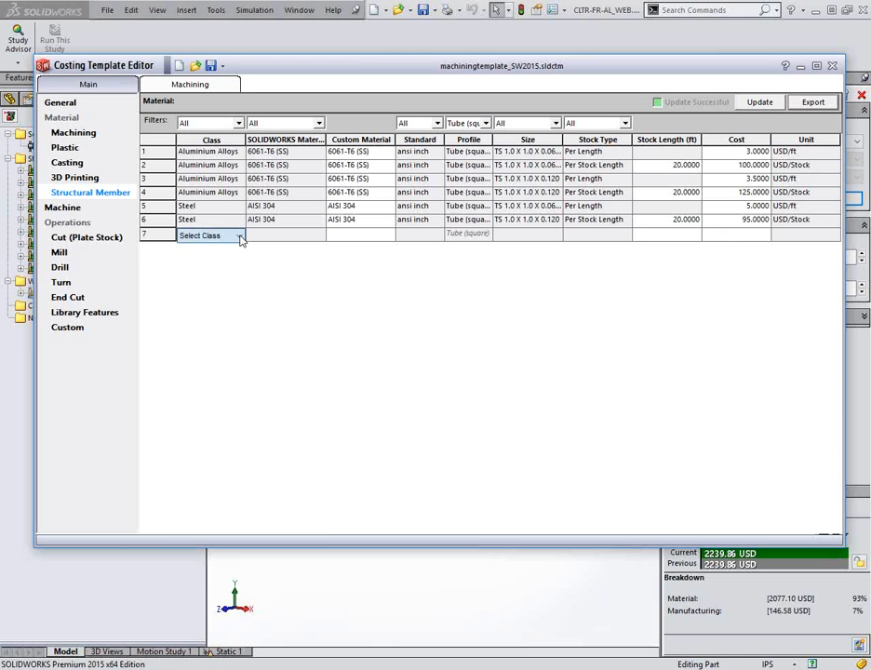
{"action": "left_click", "coordinate": [239, 236]}
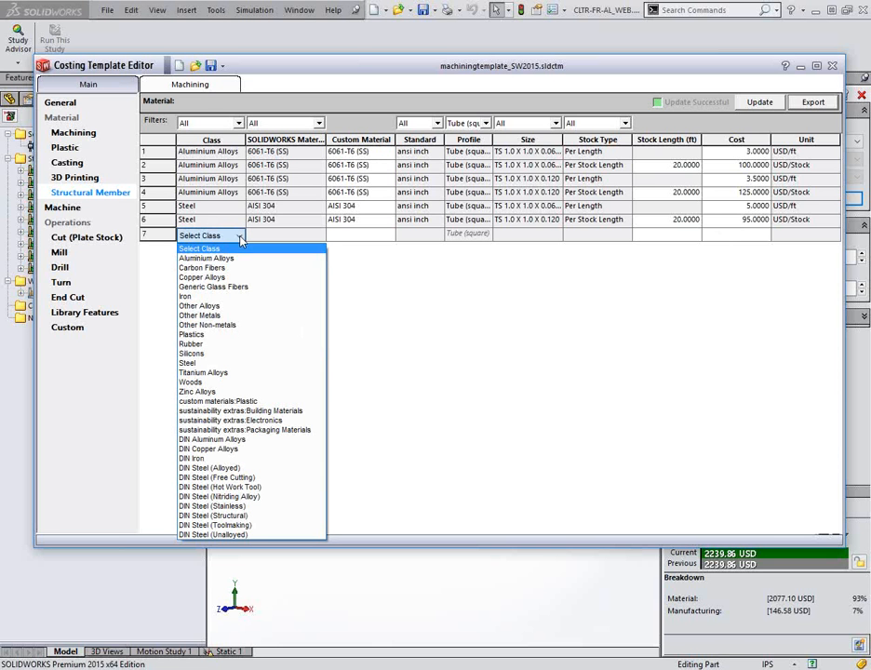
{"action": "left_click", "coordinate": [211, 363]}
{"action": "left_click", "coordinate": [319, 236]}
{"action": "left_click", "coordinate": [319, 237]}
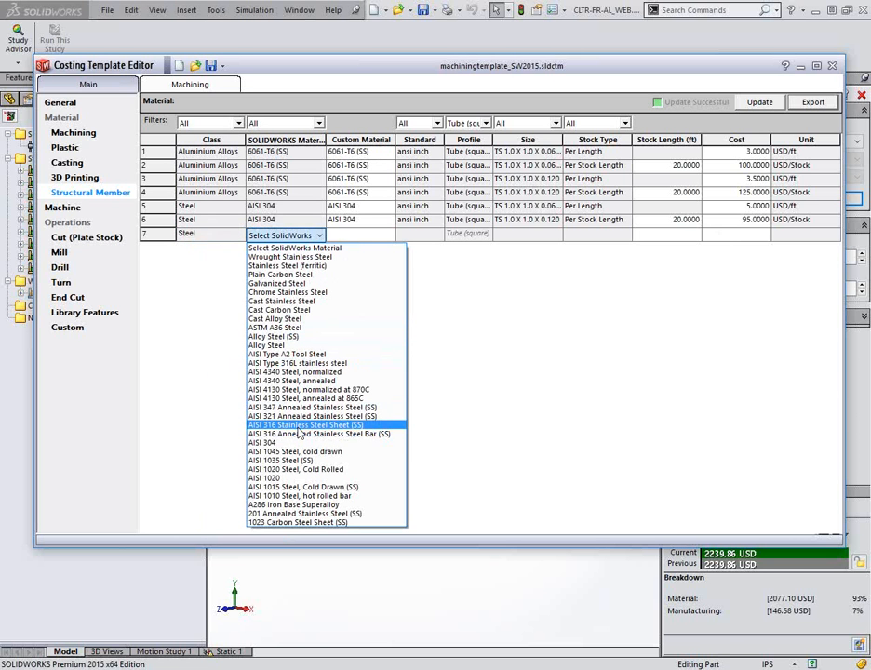
{"action": "left_click", "coordinate": [299, 426]}
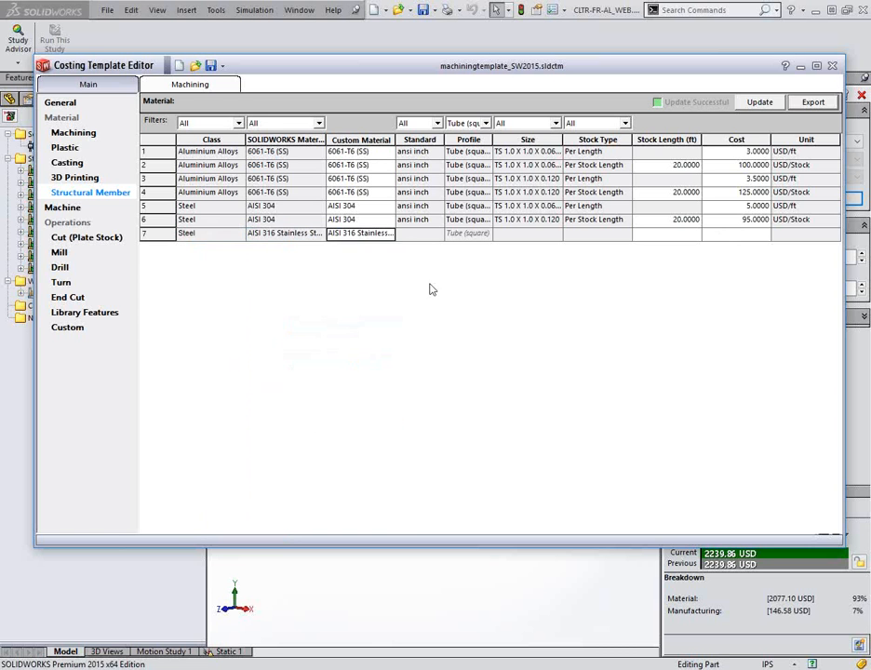
Set the new square tube entry's standard to ansi inch and its size to TS1.5x1.5x0.120.
{"action": "left_click", "coordinate": [440, 234]}
{"action": "left_click", "coordinate": [415, 248]}
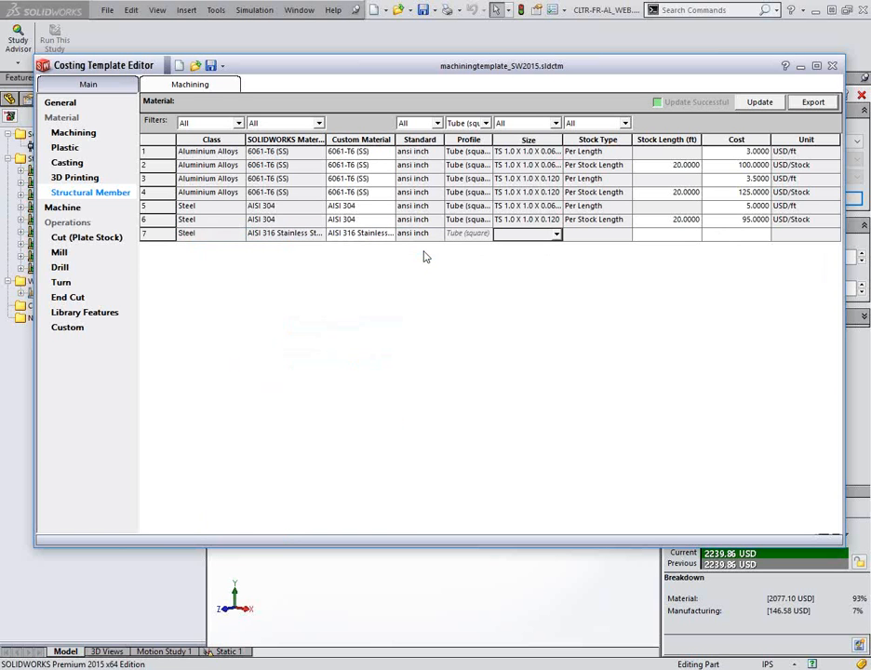
{"action": "left_click", "coordinate": [556, 234]}
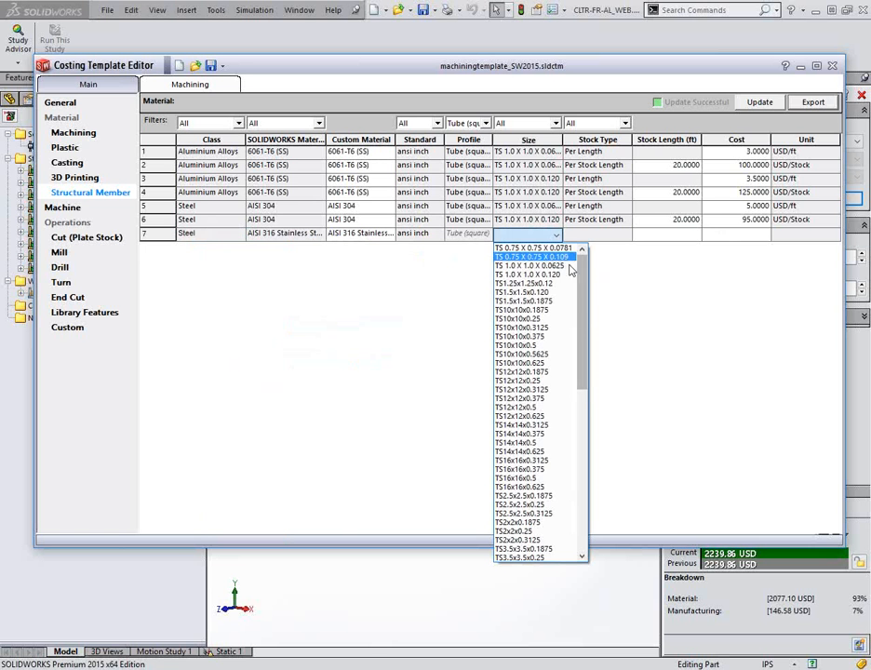
{"action": "left_click_drag", "start_coordinate": [582, 268], "coordinate": [579, 298]}
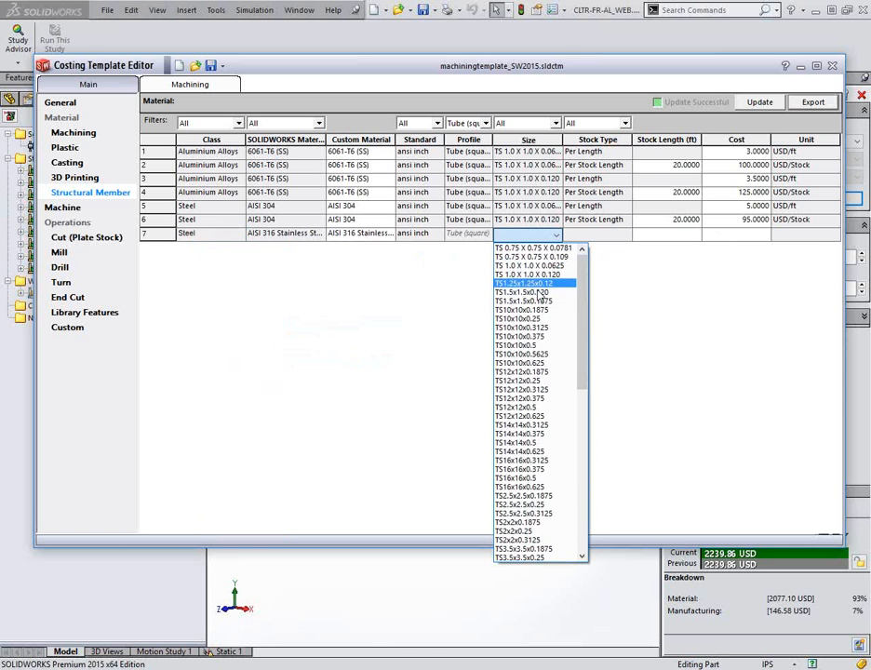
{"action": "left_click", "coordinate": [542, 293]}
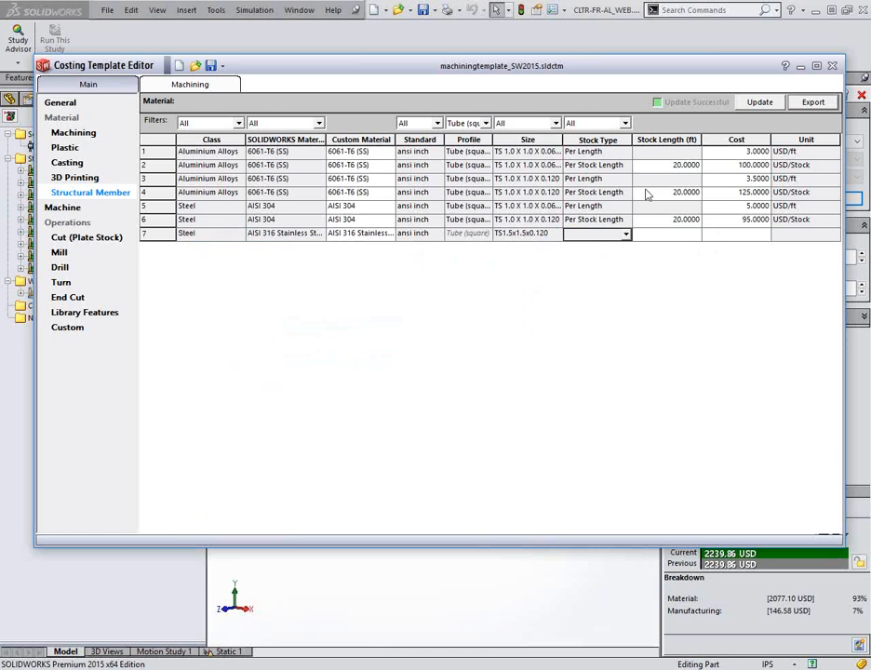
Set the new tube entry's stock type to Per Length with a cost of 10 USD/ft.
{"action": "left_click", "coordinate": [627, 235]}
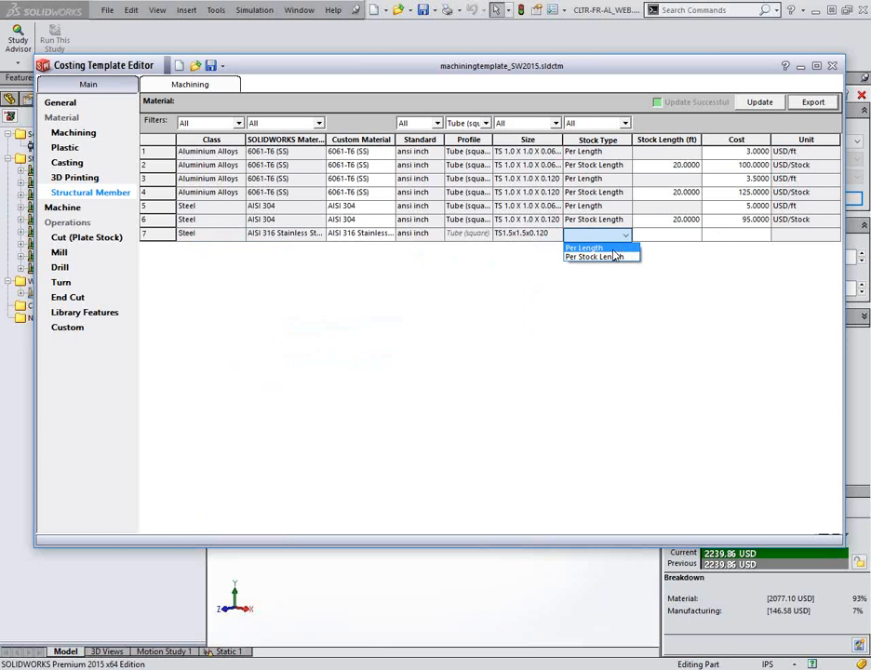
{"action": "left_click", "coordinate": [612, 249]}
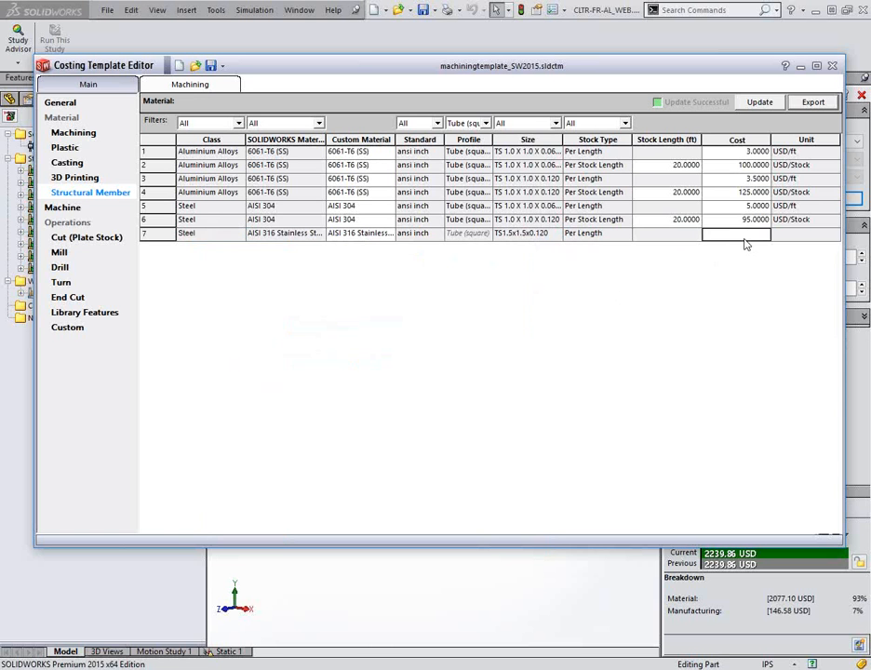
{"action": "type", "text": "10"}
{"action": "key", "text": "Return"}
{"action": "left_click", "coordinate": [829, 238]}
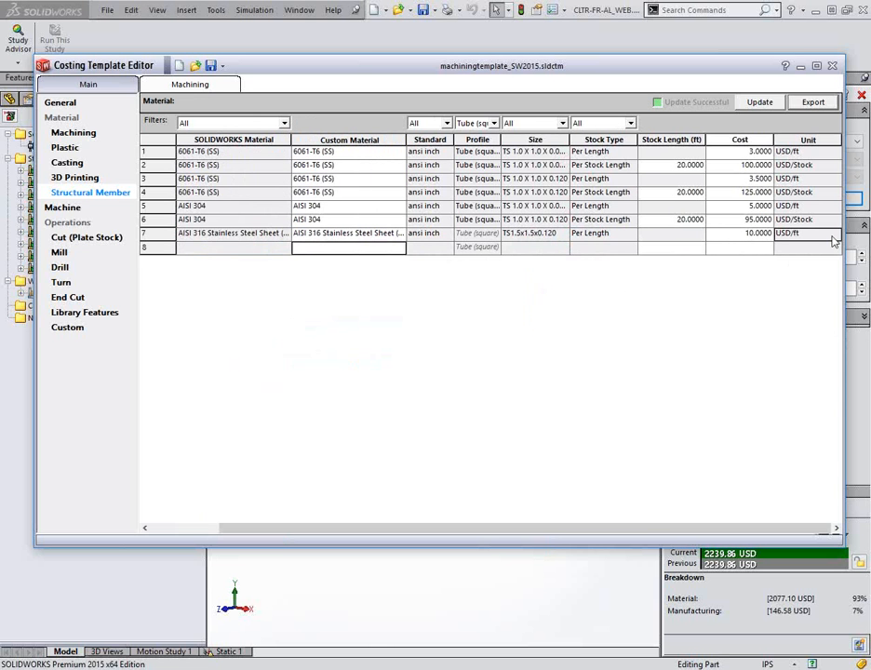
Start a second new square tube entry, again with class Steel and material AISI 316 Stainless Steel Sheet (SS).
{"action": "left_click", "coordinate": [240, 251]}
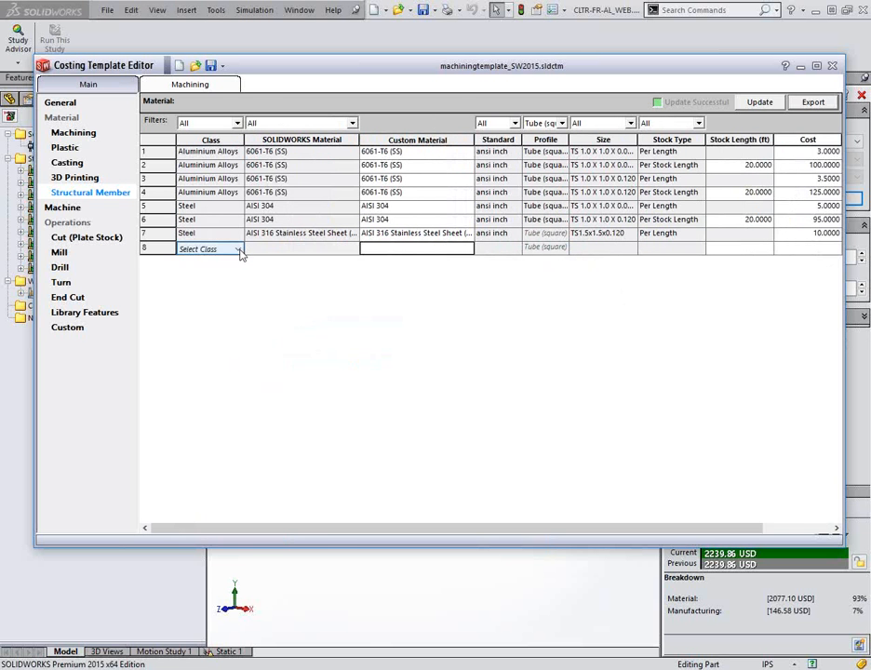
{"action": "left_click", "coordinate": [239, 252]}
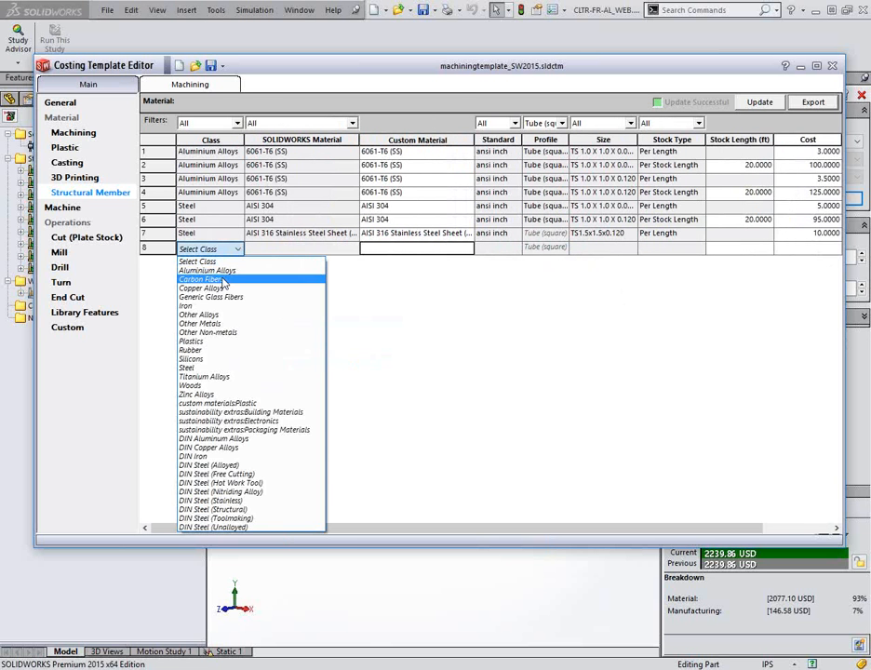
{"action": "left_click", "coordinate": [200, 368]}
{"action": "left_click", "coordinate": [335, 248]}
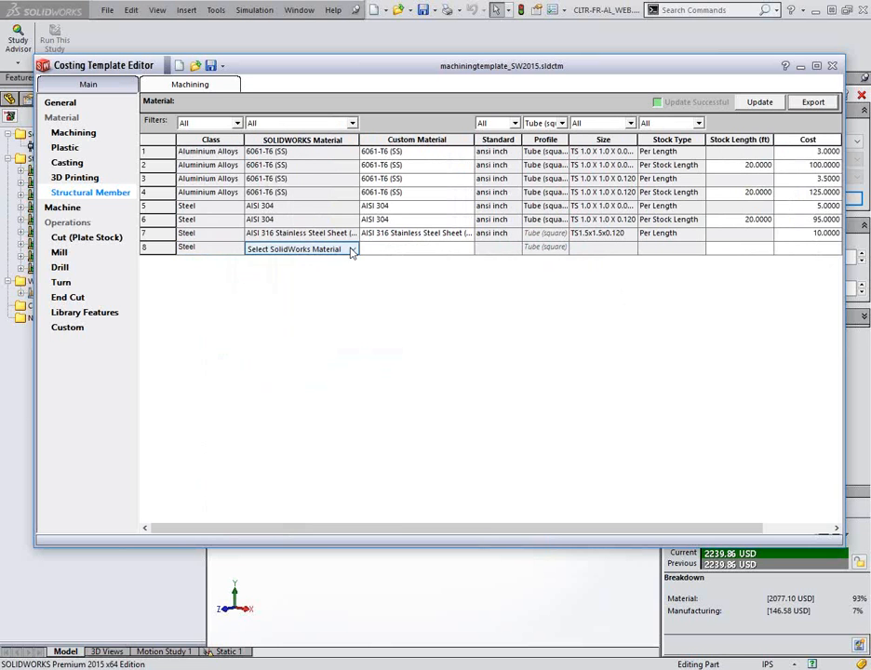
{"action": "left_click", "coordinate": [351, 248]}
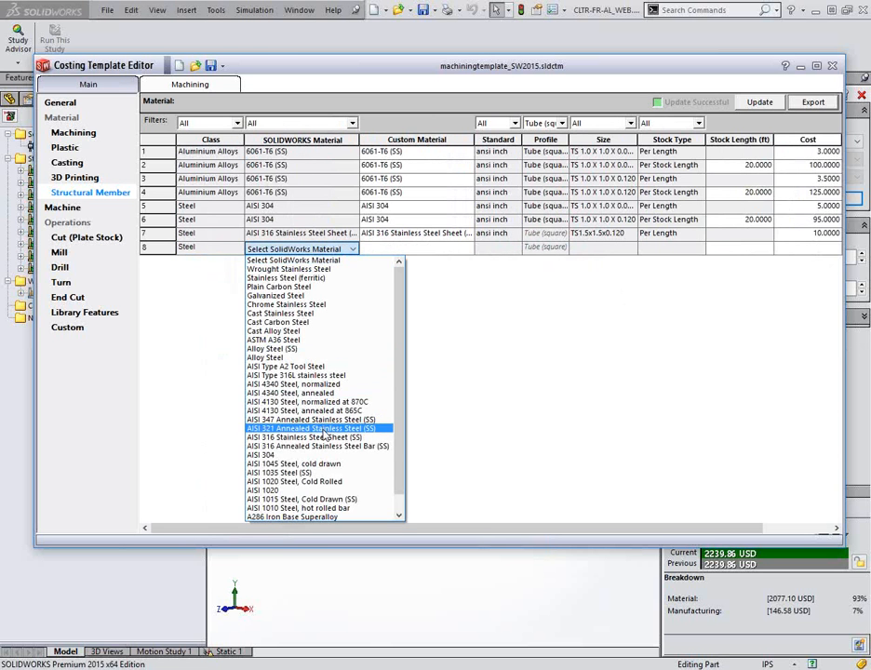
{"action": "left_click", "coordinate": [323, 437]}
Give the second AISI 316 tube entry the ansi inch standard and size TS1.5x1.5x0.120.
{"action": "left_click", "coordinate": [494, 247]}
{"action": "left_click", "coordinate": [491, 260]}
{"action": "left_click", "coordinate": [625, 248]}
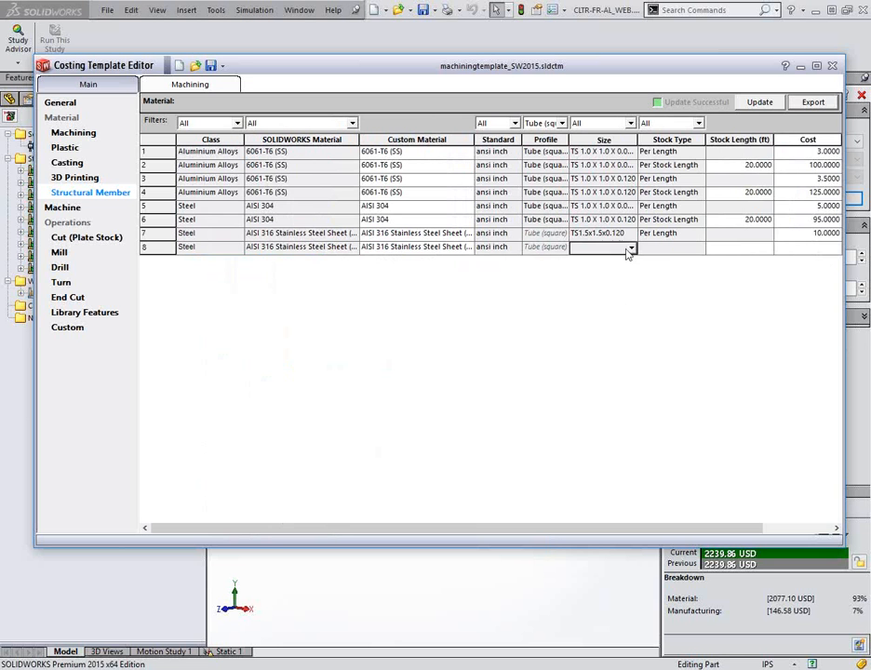
{"action": "left_click", "coordinate": [631, 249]}
{"action": "left_click", "coordinate": [617, 305]}
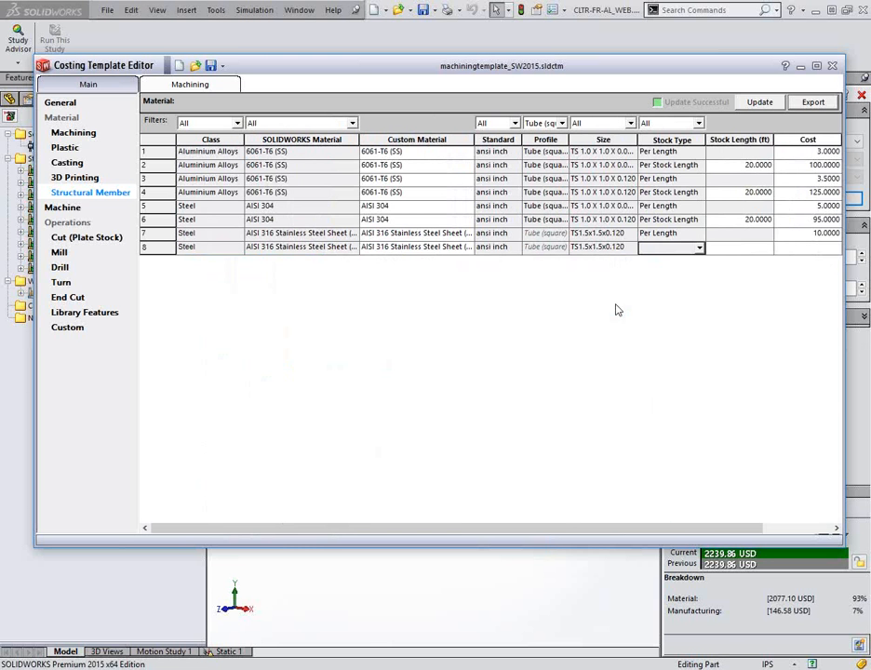
Set the second AISI 316 tube entry's stock type to Per Stock Length with a 12 ft stock length and a cost of 110 USD.
{"action": "left_click", "coordinate": [698, 251]}
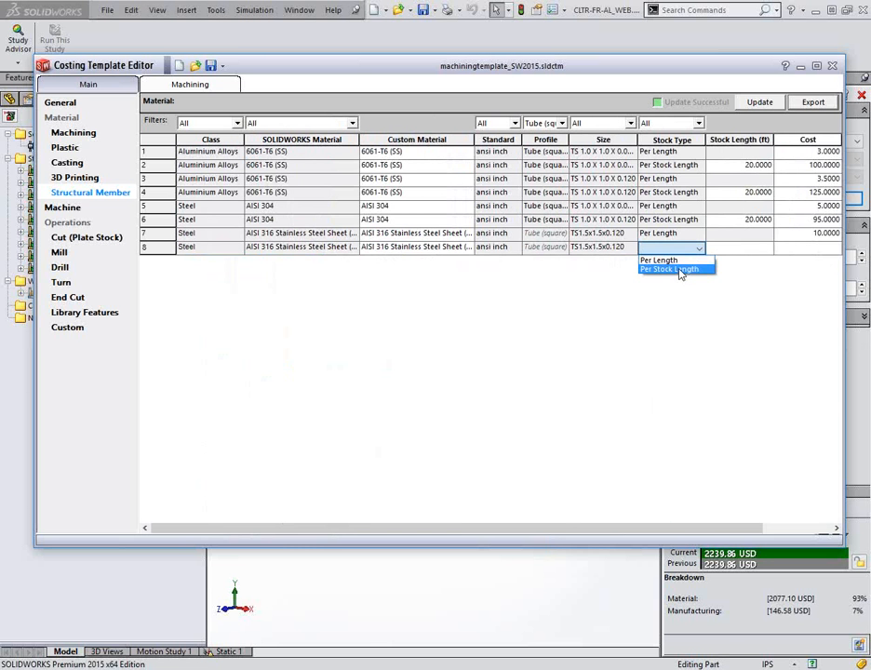
{"action": "left_click", "coordinate": [688, 266]}
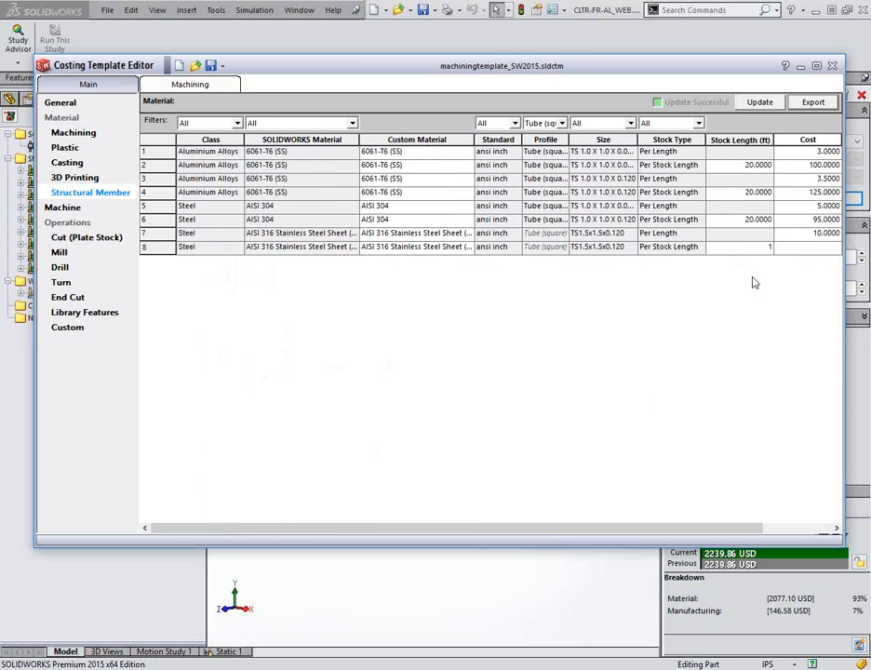
{"action": "key", "text": "Tab"}
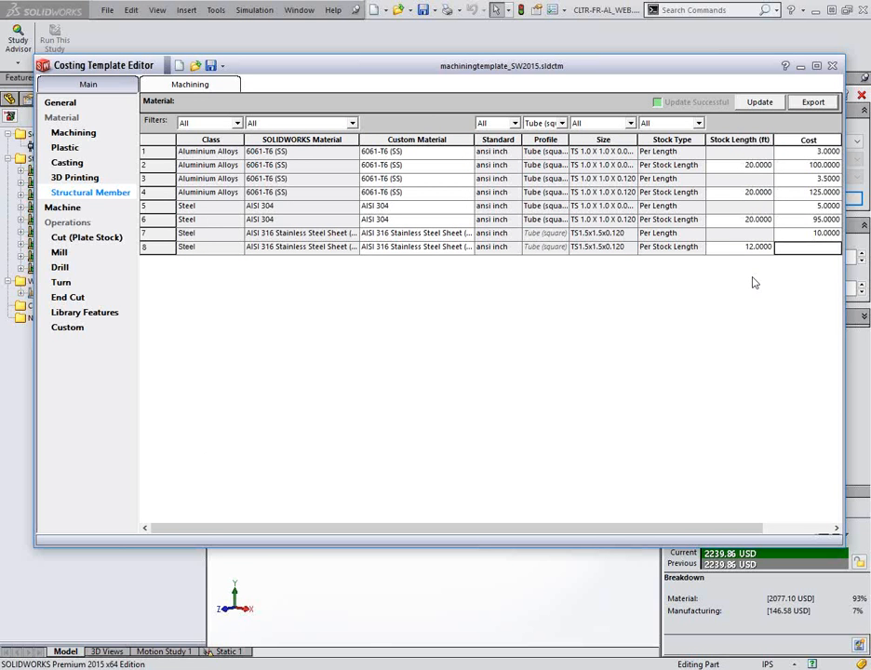
{"action": "type", "text": "110"}
{"action": "key", "text": "Tab"}
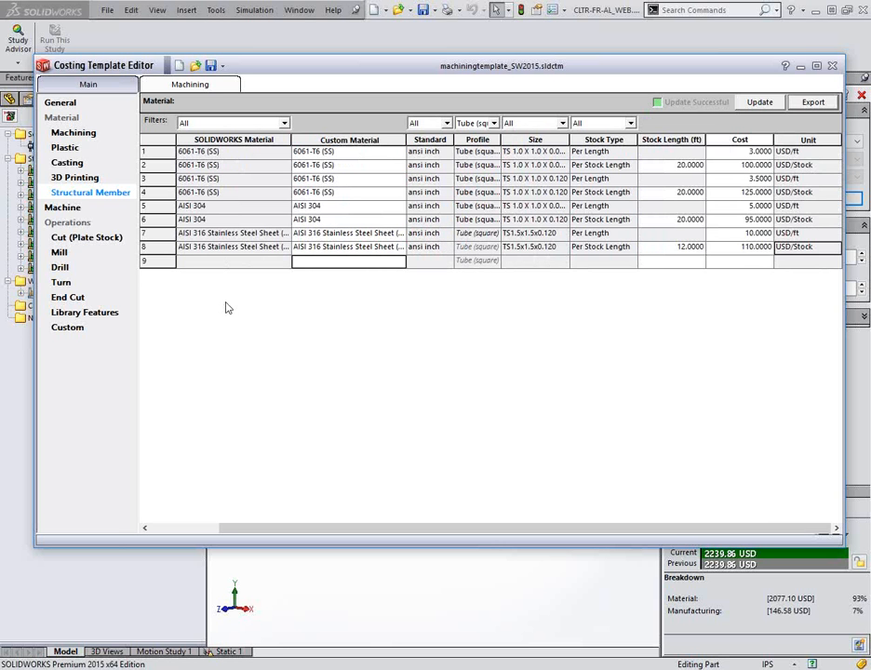
Examine the template's machine cost, labor cost and setup time tables, including the Drill machine's setup distribution options and the 3D printing machines.
{"action": "left_click", "coordinate": [69, 209]}
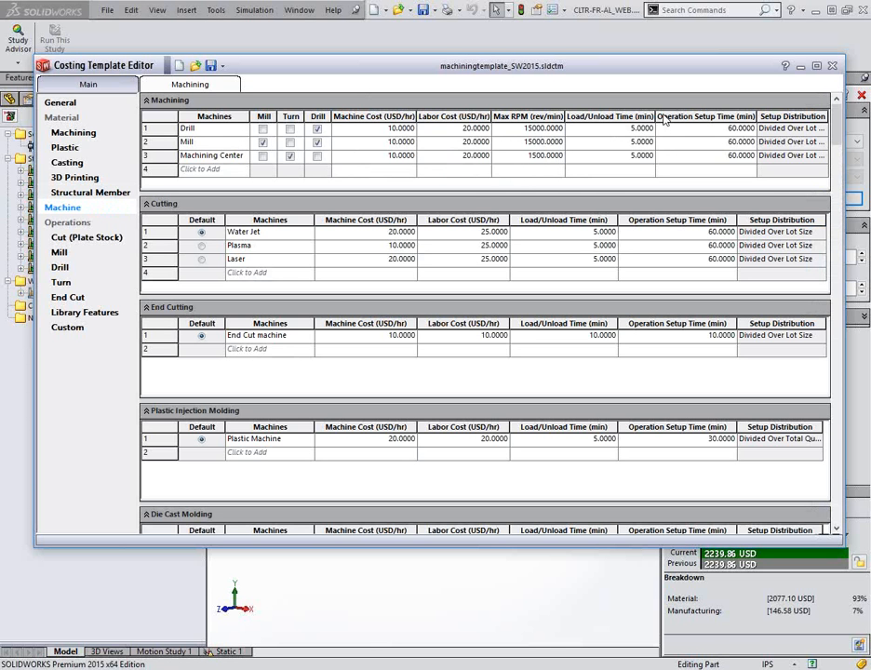
{"action": "left_click", "coordinate": [800, 130]}
{"action": "left_click", "coordinate": [820, 130]}
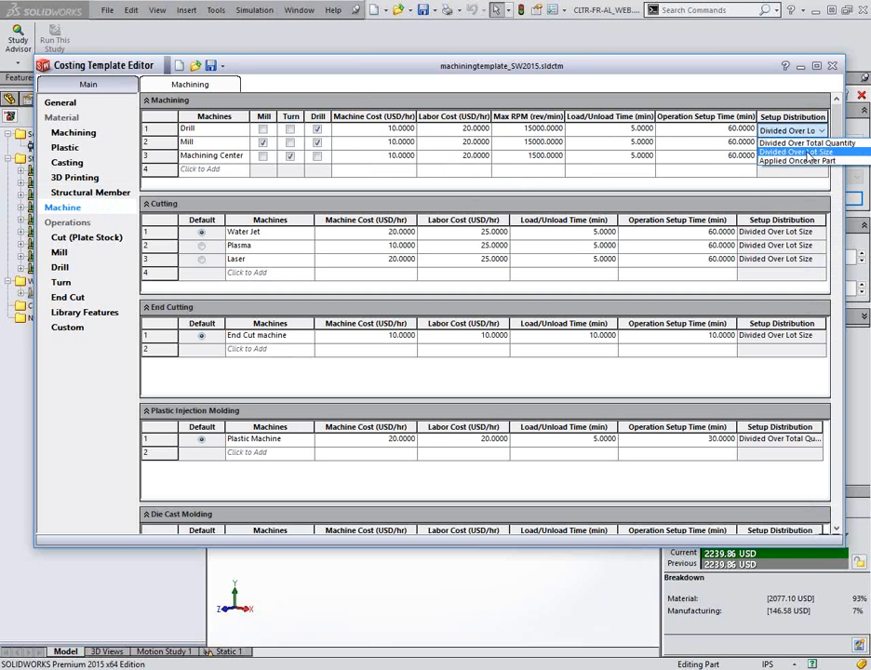
{"action": "left_click", "coordinate": [277, 212]}
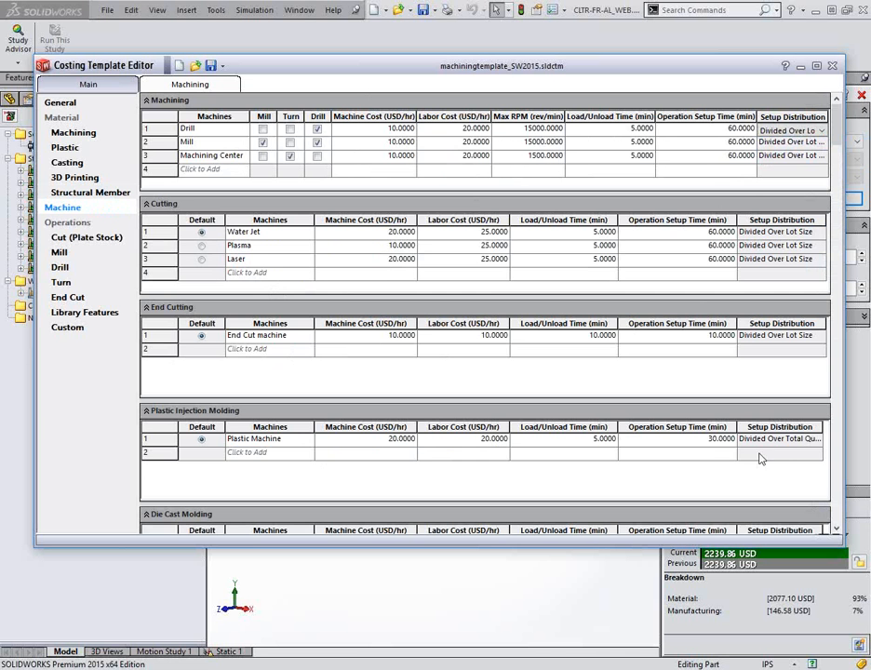
{"action": "left_click_drag", "start_coordinate": [836, 129], "coordinate": [838, 161]}
{"action": "left_click_drag", "start_coordinate": [843, 186], "coordinate": [857, 517]}
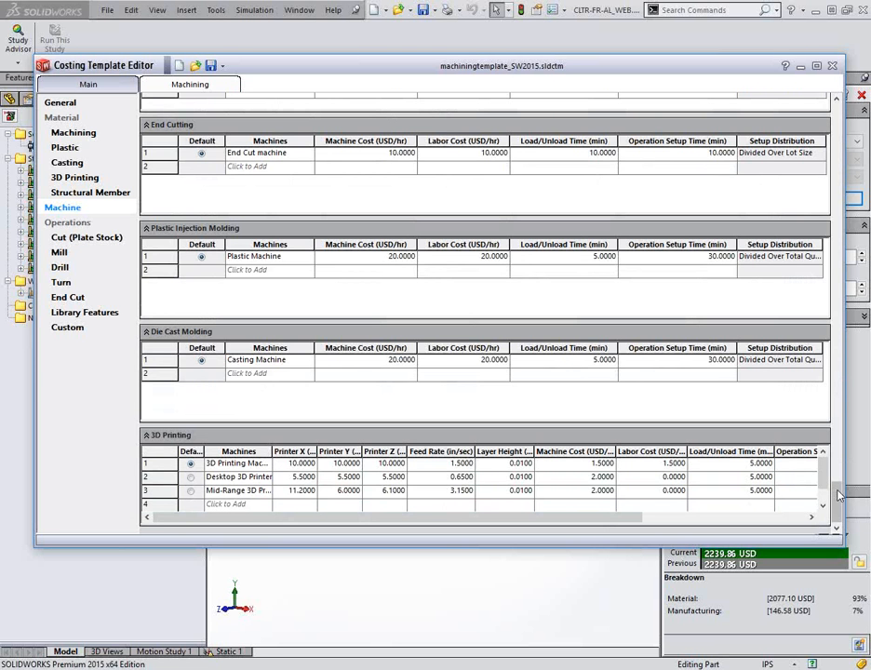
{"action": "mouse_move", "coordinate": [824, 484]}
{"action": "left_mouse_down"}
{"action": "mouse_move", "coordinate": [825, 496]}
{"action": "mouse_move", "coordinate": [825, 465]}
{"action": "left_mouse_up"}
{"action": "scroll", "coordinate": [843, 116], "scroll_direction": "up", "scroll_amount": 5}
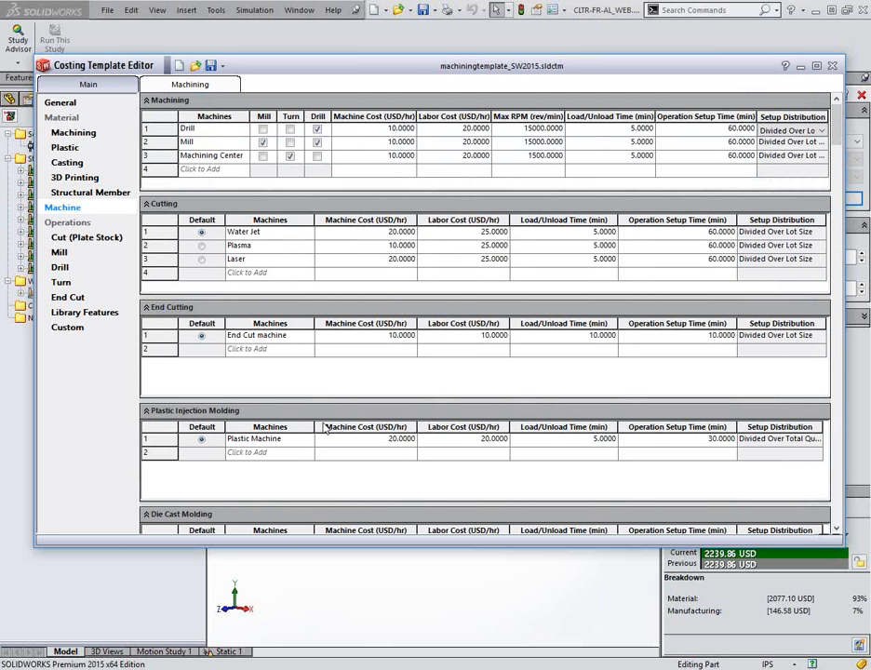
Filter the plate stock cutting operations to class Steel and custom material AISI 304 to examine the cutting times.
{"action": "left_click", "coordinate": [77, 239]}
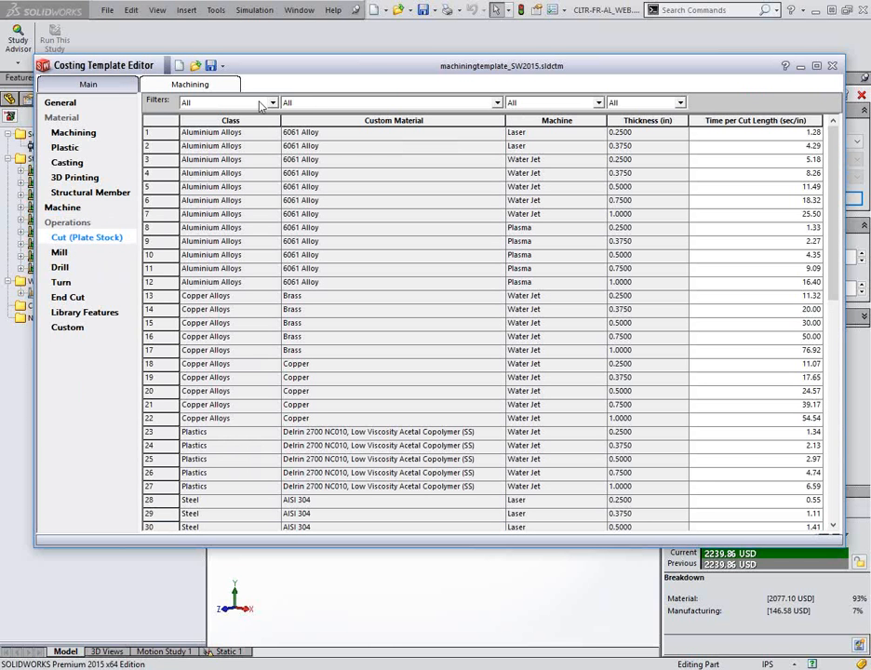
{"action": "left_click", "coordinate": [273, 102]}
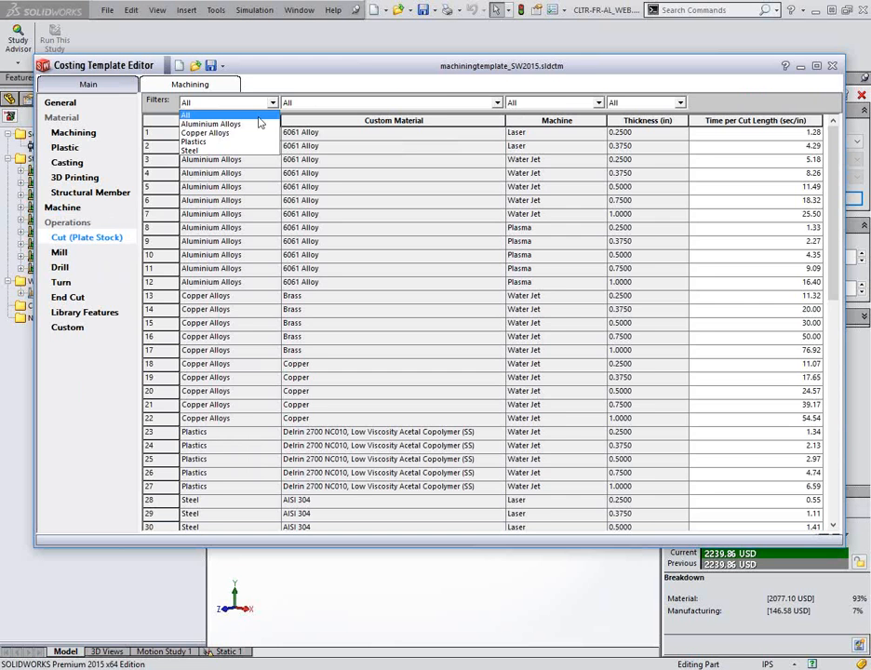
{"action": "left_click", "coordinate": [216, 152]}
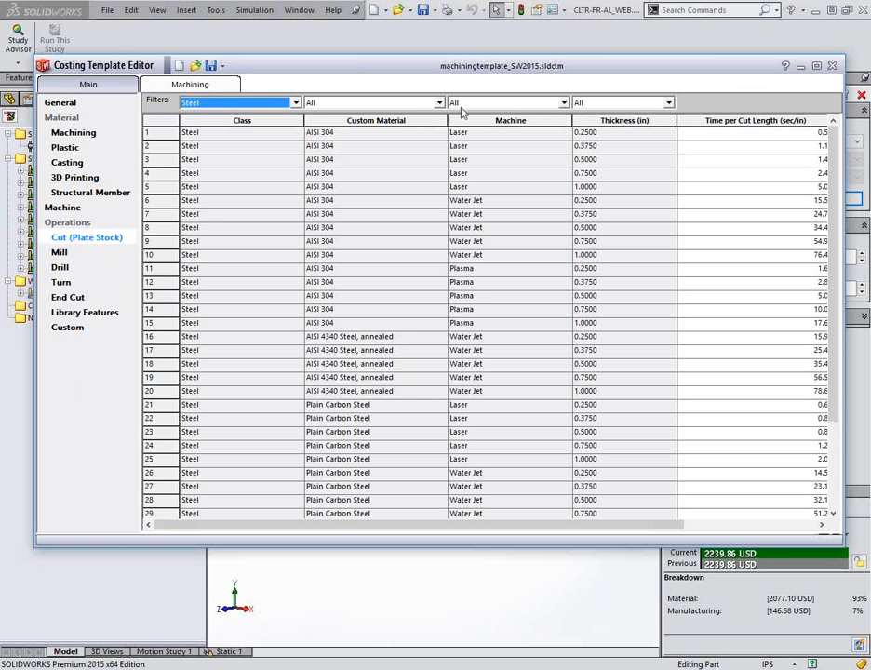
{"action": "left_click", "coordinate": [440, 103]}
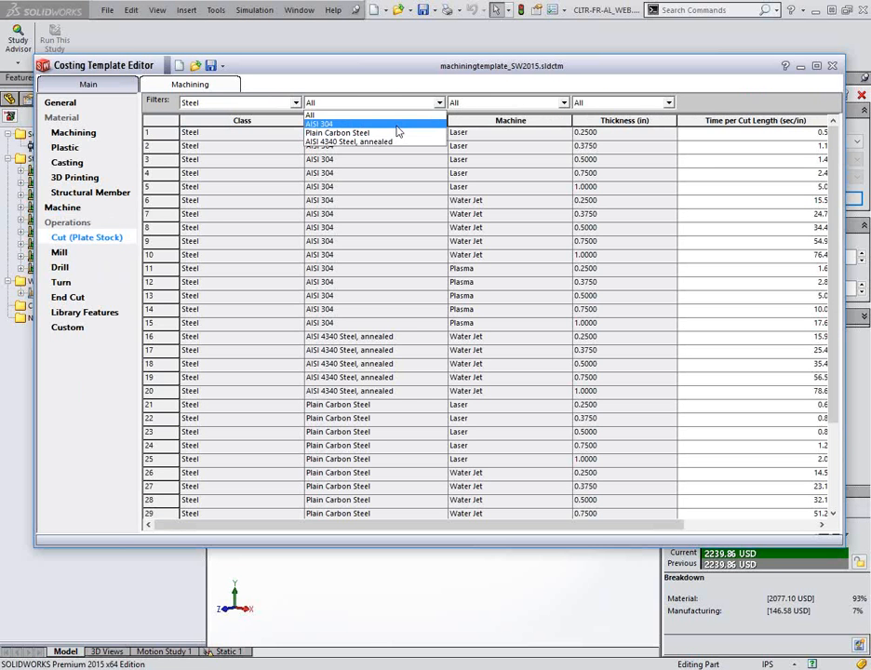
{"action": "left_click", "coordinate": [398, 133]}
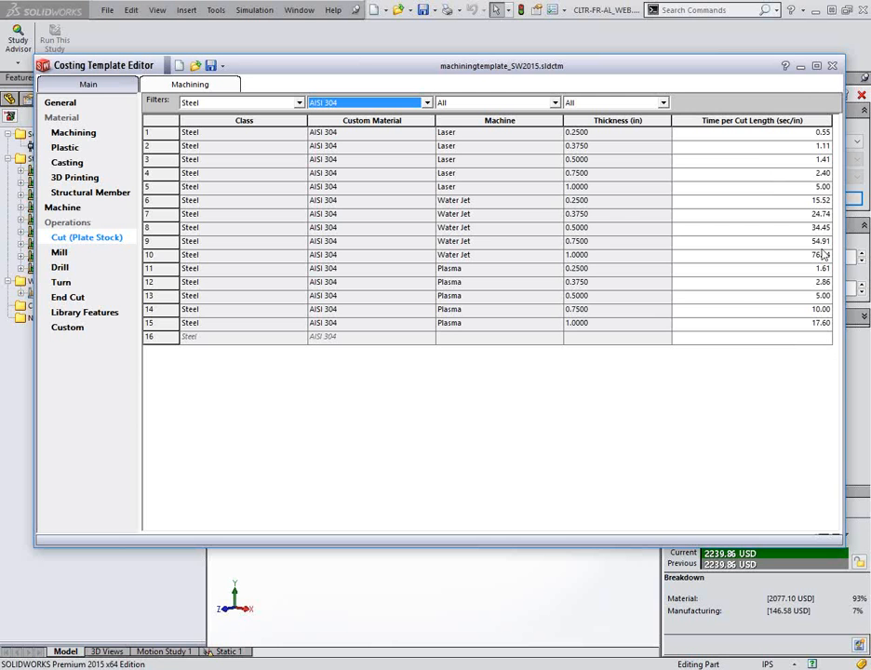
Check the hourly costs of the cutting machines, return to the plate stock cutting times and narrow the Class column.
{"action": "left_click", "coordinate": [67, 209]}
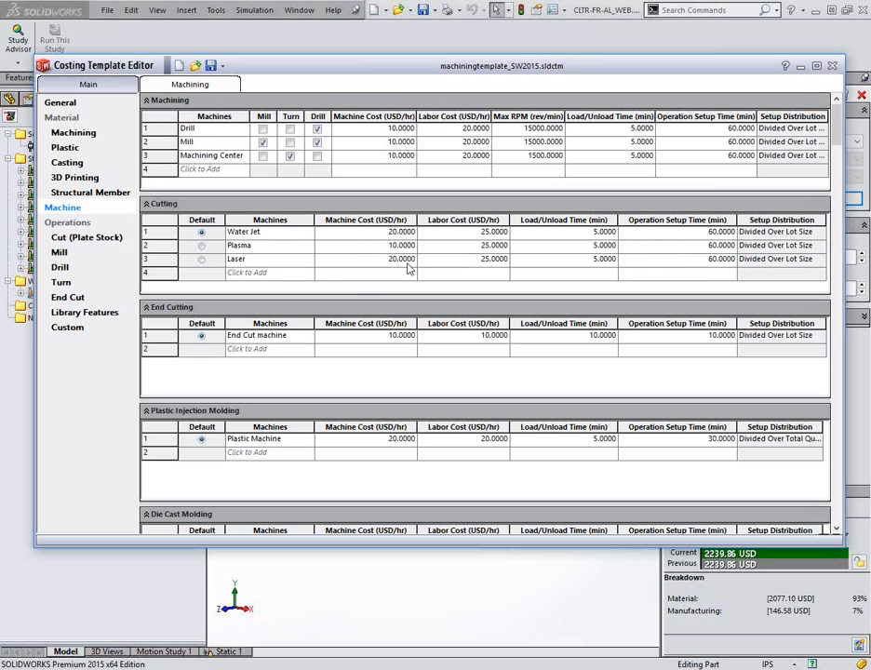
{"action": "left_click", "coordinate": [73, 241]}
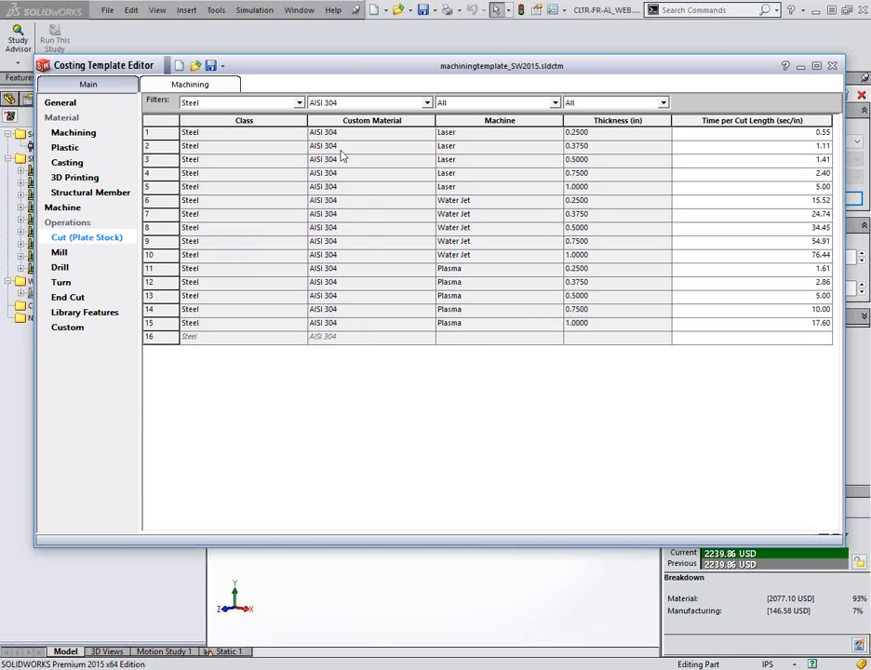
{"action": "left_click_drag", "start_coordinate": [303, 123], "coordinate": [263, 122]}
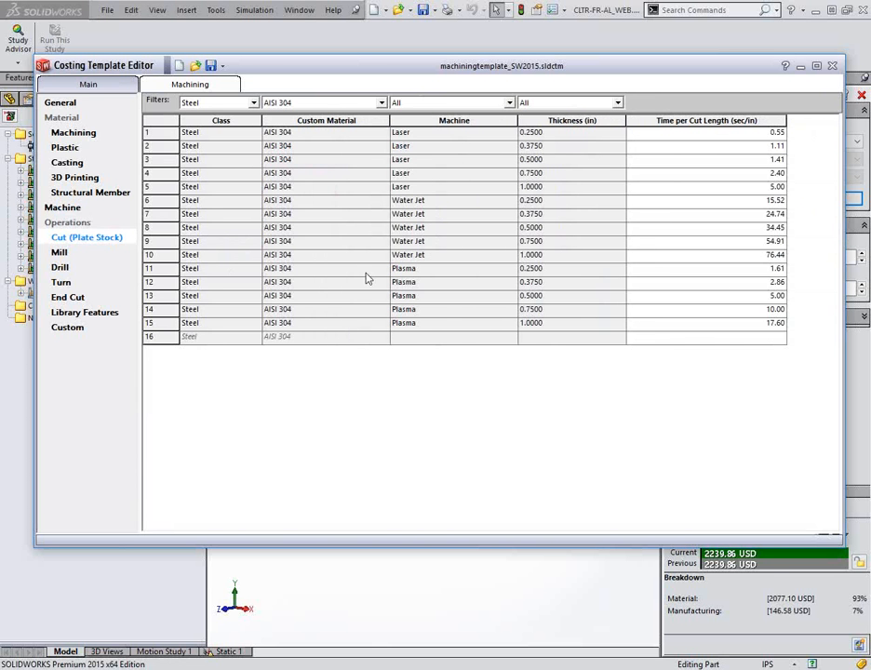
Filter the milling operations to class Steel, custom material AISI 304 and tool type Flat End Mill.
{"action": "left_click", "coordinate": [59, 254]}
{"action": "left_click", "coordinate": [59, 252]}
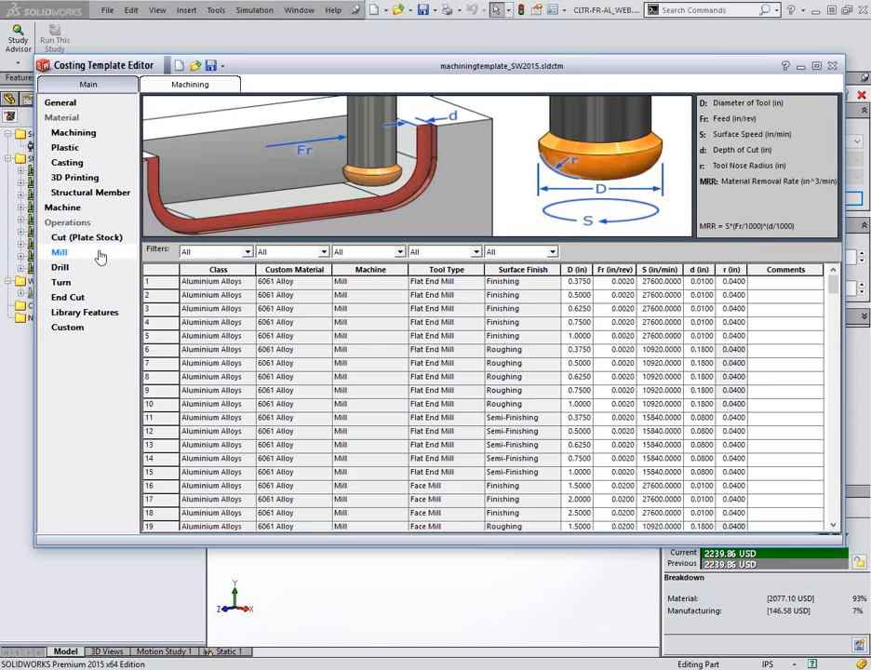
{"action": "left_click", "coordinate": [244, 251]}
{"action": "left_click", "coordinate": [212, 303]}
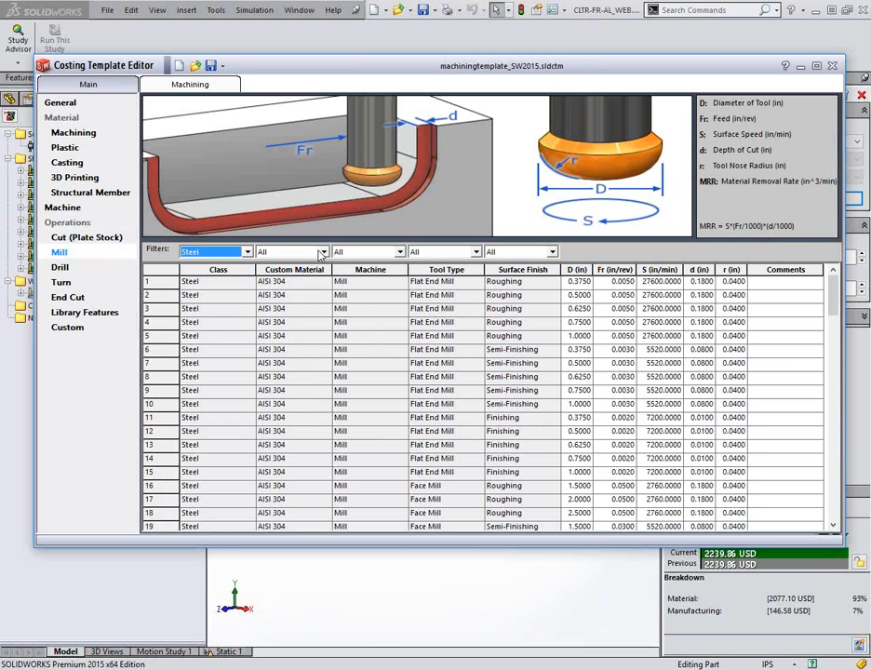
{"action": "left_click", "coordinate": [323, 251]}
{"action": "left_click", "coordinate": [289, 272]}
{"action": "left_click", "coordinate": [396, 252]}
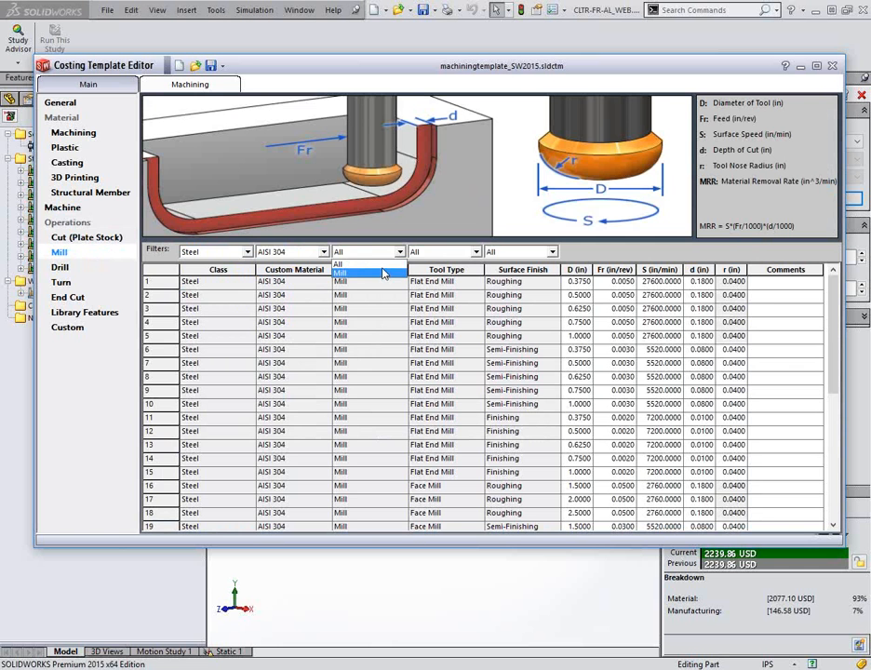
{"action": "left_click", "coordinate": [476, 255]}
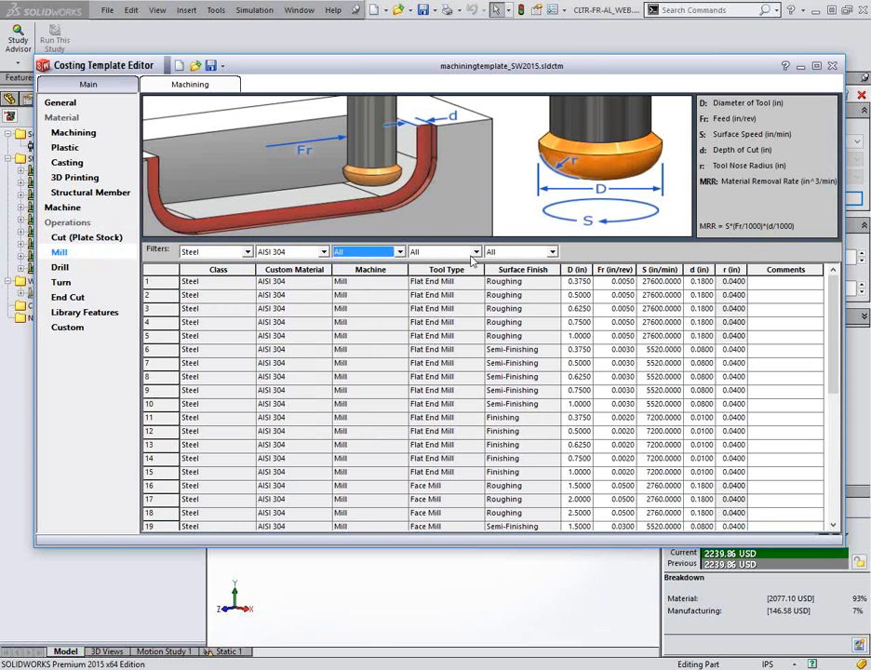
{"action": "left_click", "coordinate": [476, 253]}
{"action": "left_click", "coordinate": [437, 274]}
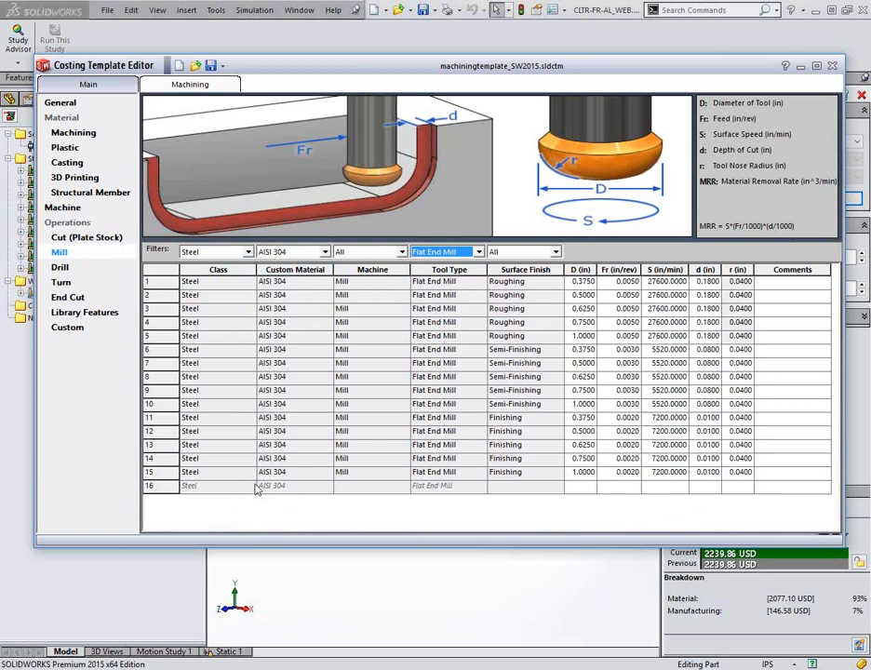
Start a new AISI 304 flat end mill entry with machine Mill and surface finish Roughing.
{"action": "left_click", "coordinate": [406, 490]}
{"action": "left_click", "coordinate": [402, 487]}
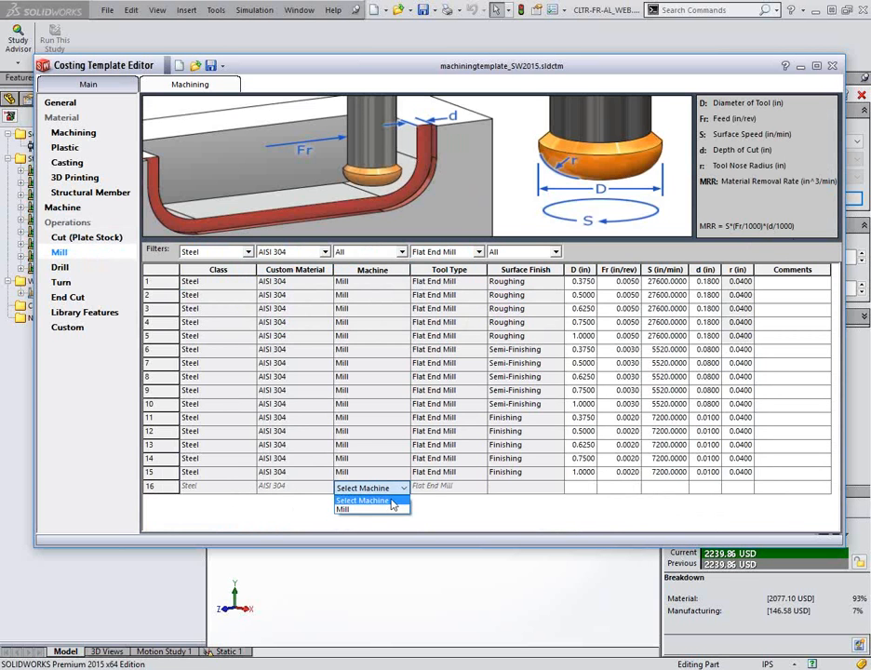
{"action": "left_click", "coordinate": [383, 509]}
{"action": "left_click", "coordinate": [511, 494]}
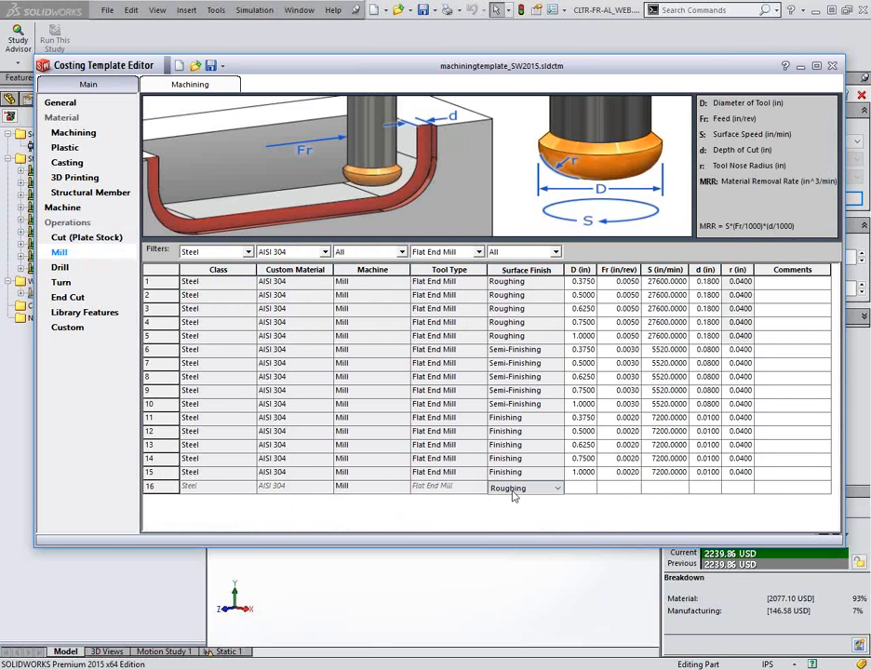
{"action": "left_click", "coordinate": [512, 491]}
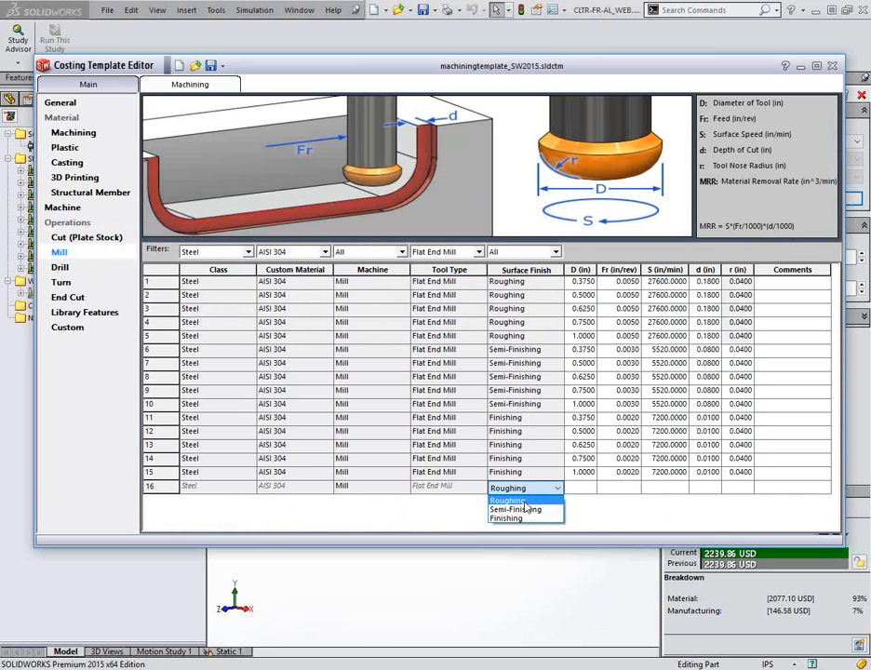
{"action": "left_click", "coordinate": [524, 502]}
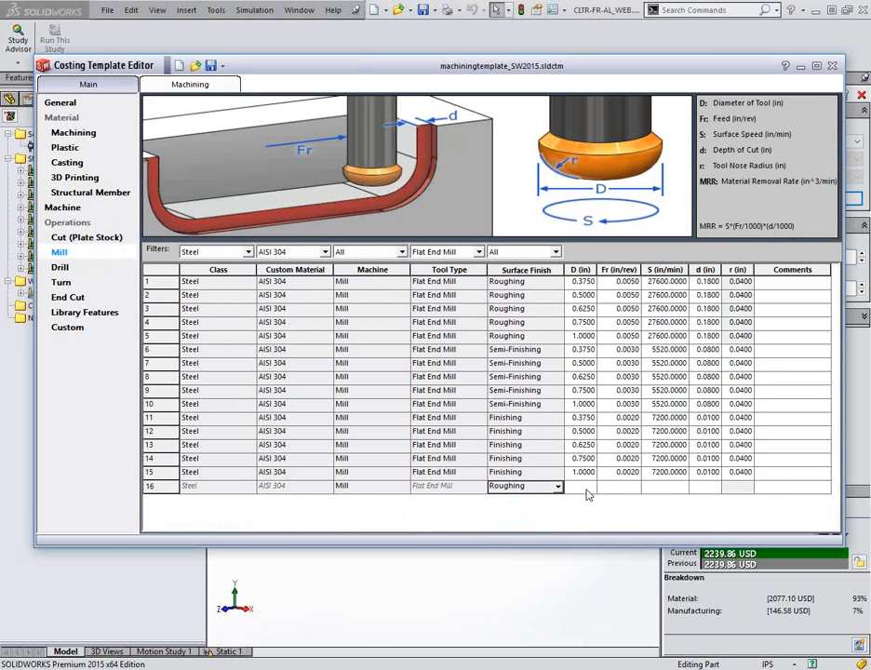
Set the new flat end mill entry's tool diameter to 1.5 in and its feed to 0.002 in/rev.
{"action": "left_click", "coordinate": [587, 489]}
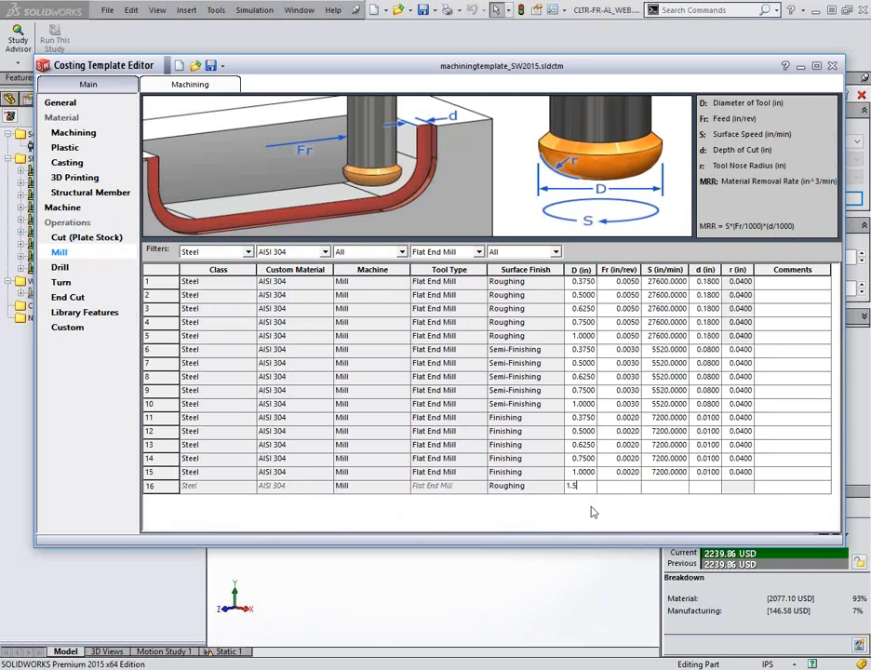
{"action": "left_click", "coordinate": [630, 491]}
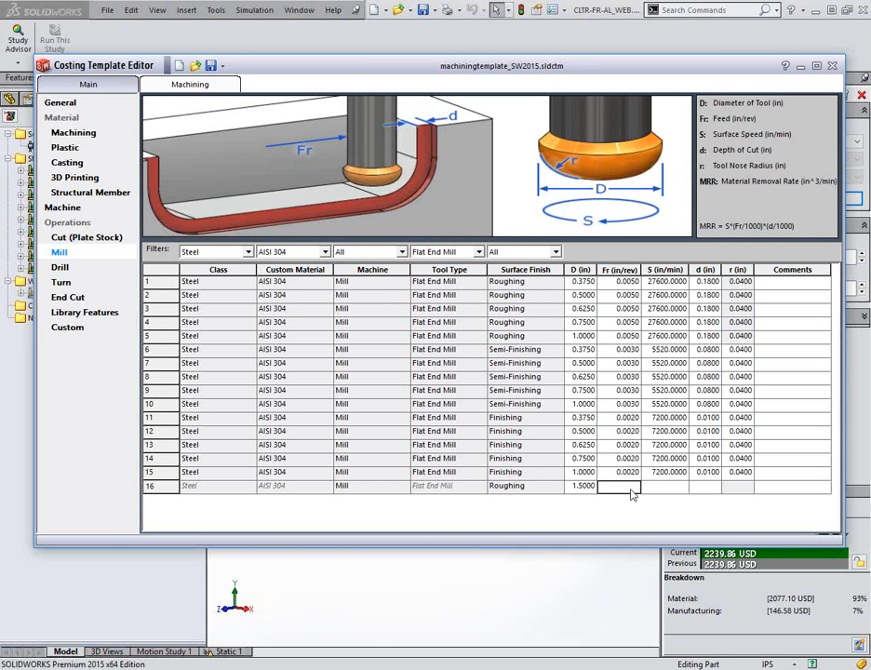
{"action": "left_click", "coordinate": [631, 490]}
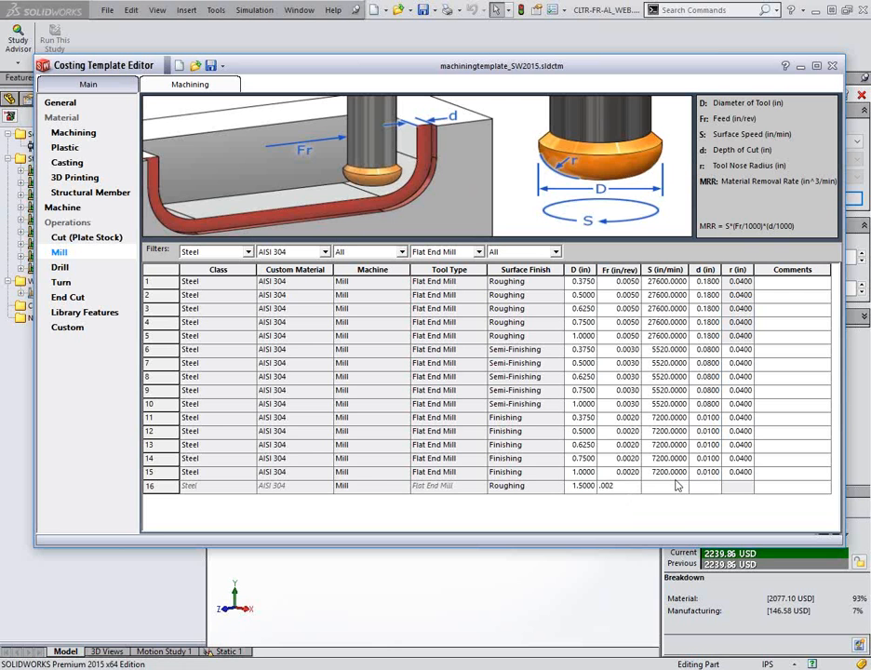
Set the new flat end mill entry's surface speed to 27600 in/min and its depth of cut to 0.15 in.
{"action": "left_click", "coordinate": [677, 490]}
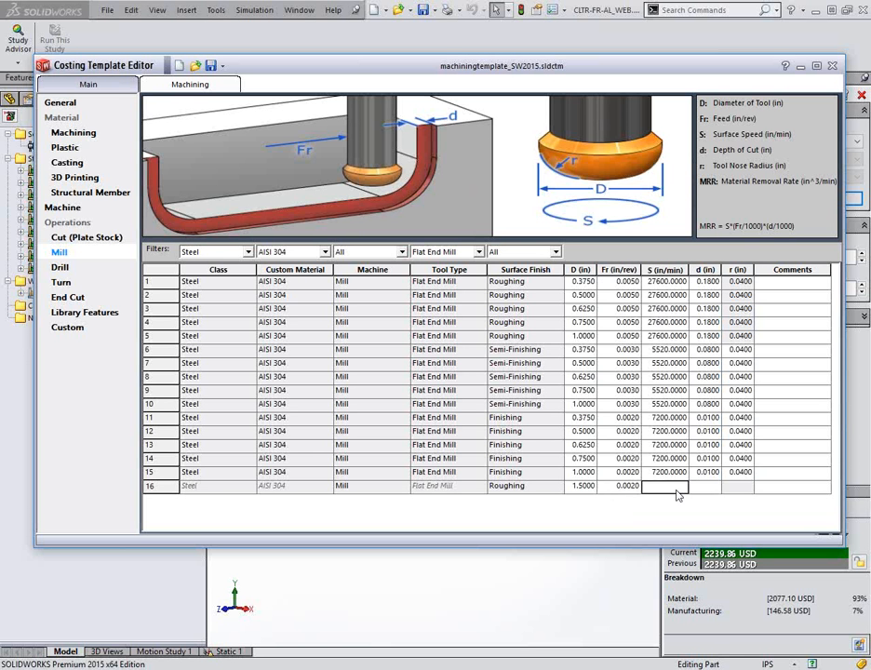
{"action": "type", "text": "27600"}
{"action": "left_click", "coordinate": [715, 489]}
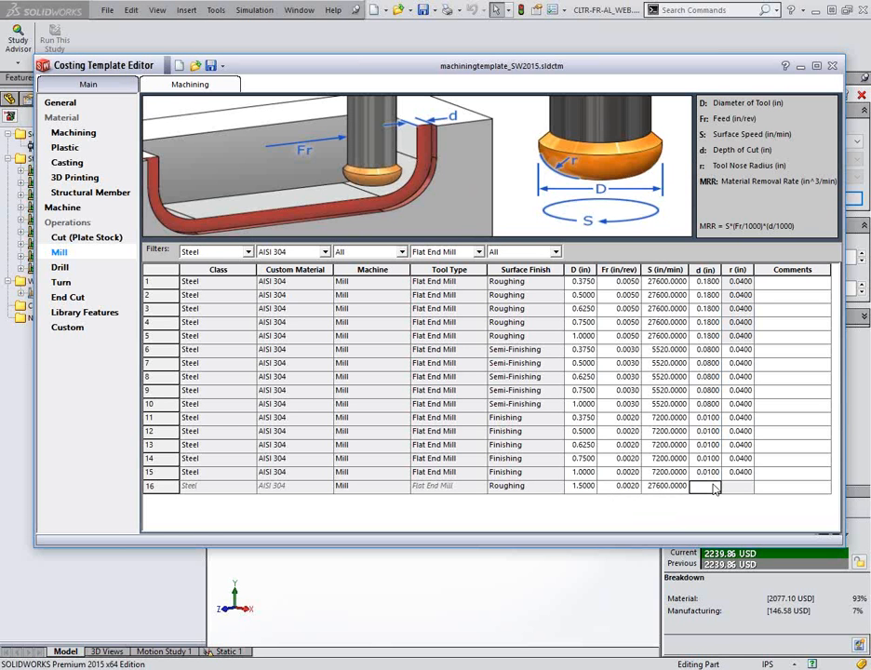
{"action": "left_click", "coordinate": [713, 486]}
{"action": "type", "text": ".15"}
{"action": "left_click", "coordinate": [741, 487]}
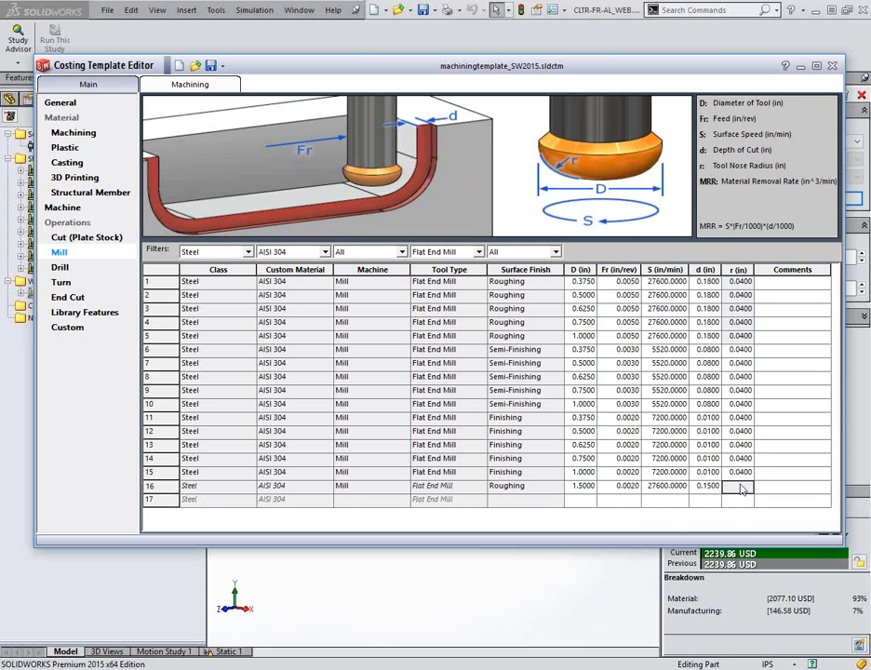
{"action": "left_click", "coordinate": [789, 483]}
{"action": "left_click", "coordinate": [741, 486]}
{"action": "key", "text": "Tab"}
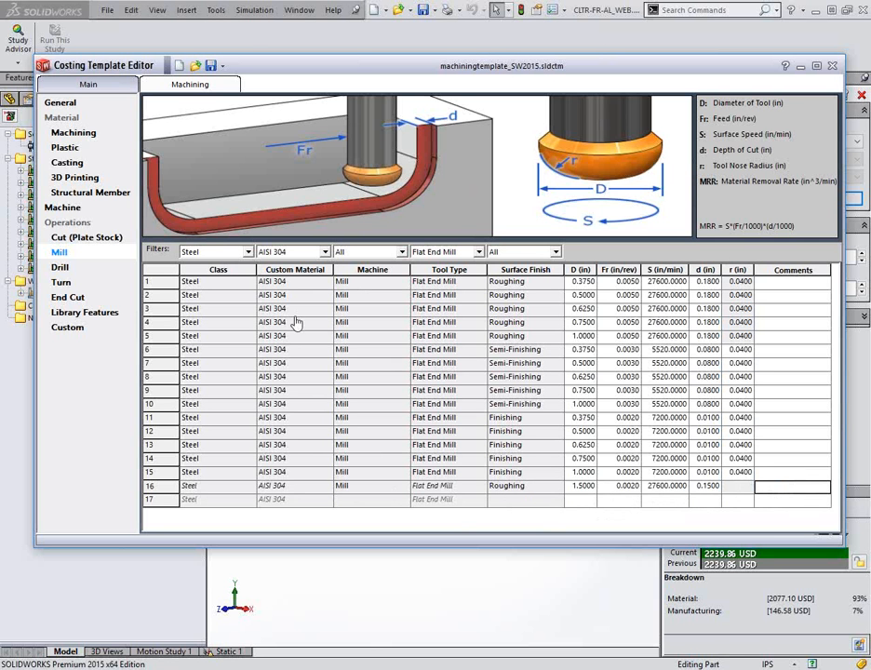
{"action": "left_click", "coordinate": [88, 284]}
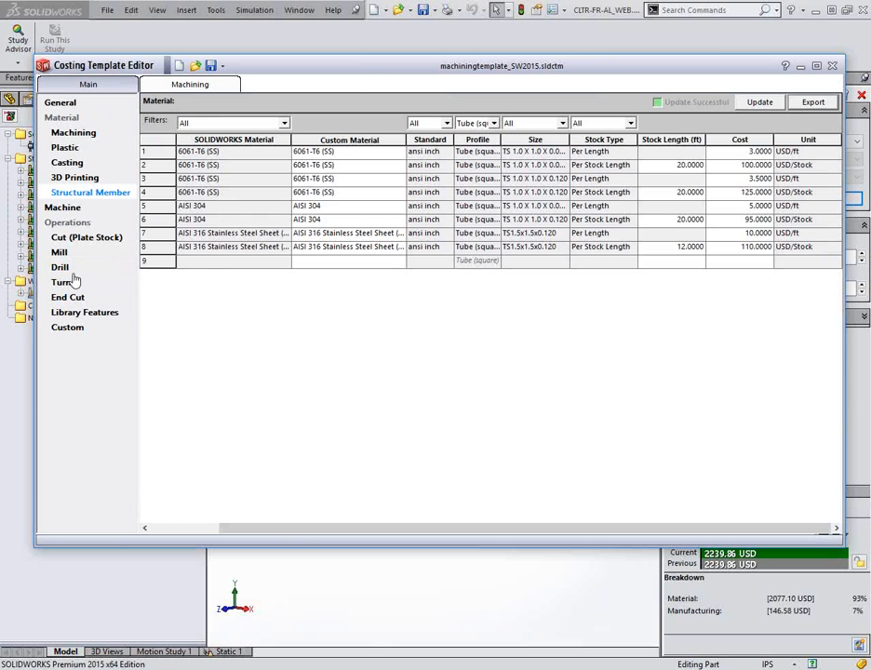
{"action": "left_click", "coordinate": [61, 270]}
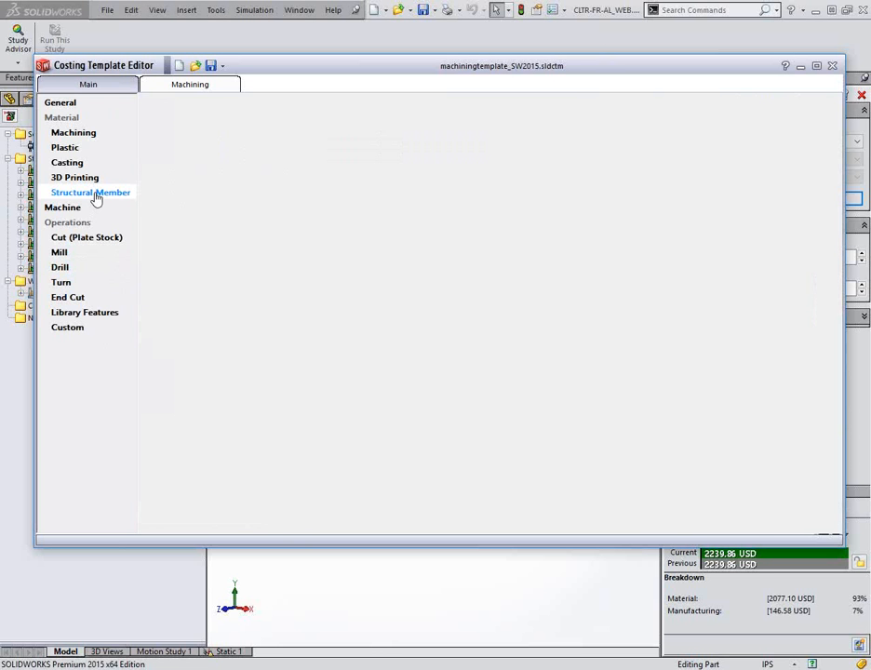
Review the machining template's drill, end cut and library feature operation data.
{"action": "left_click", "coordinate": [80, 272]}
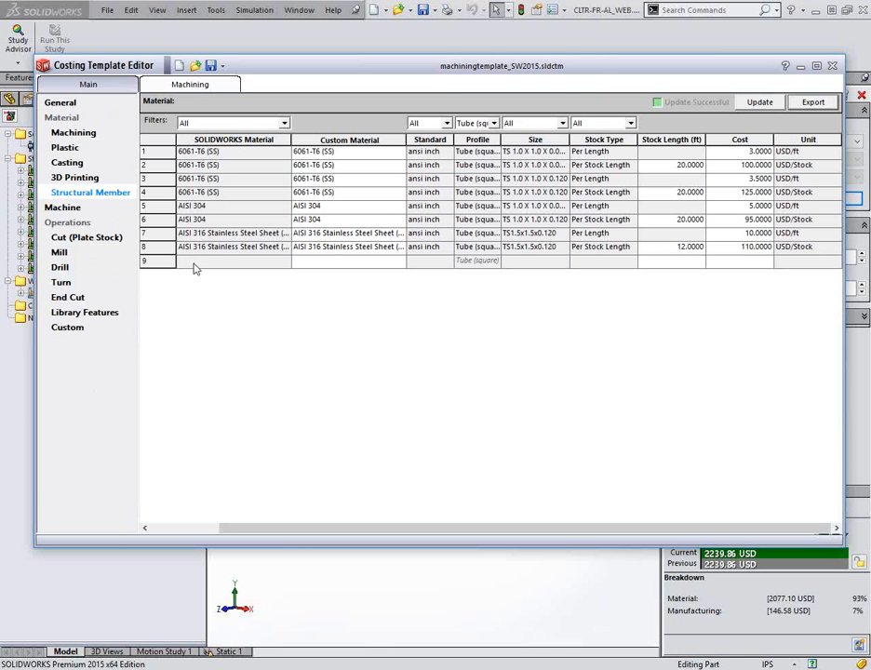
{"action": "left_click", "coordinate": [58, 298]}
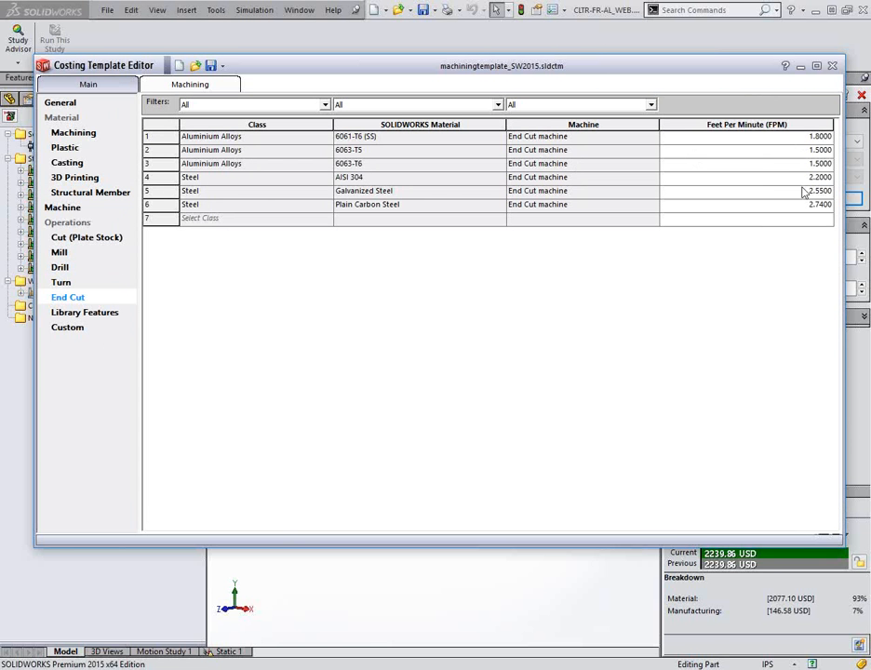
{"action": "left_click", "coordinate": [78, 316]}
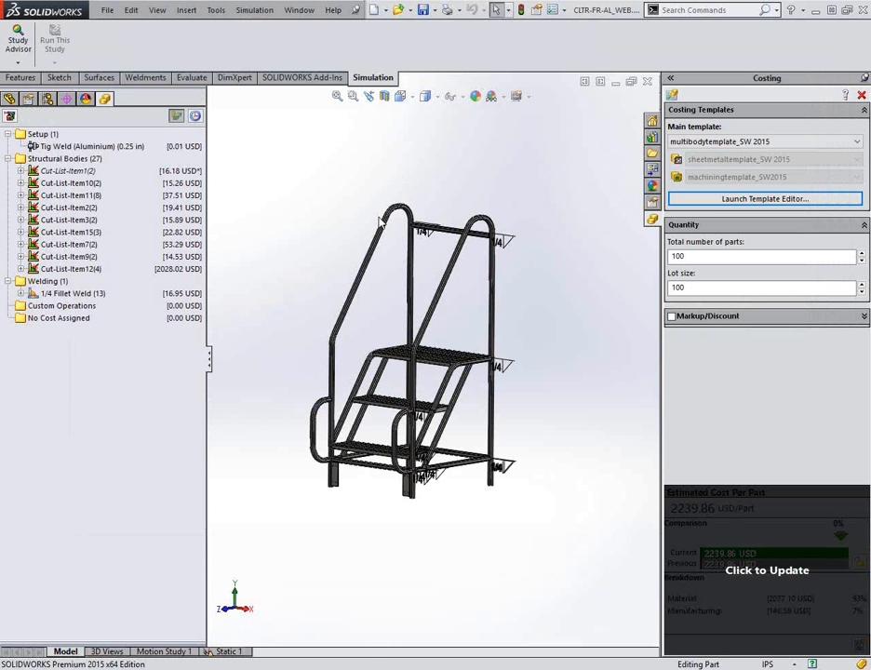
Recalculate the weldment's cost estimate and open the drilled foot plate Cut-List-Item10 for individual costing.
{"action": "middle_click_drag", "start_coordinate": [497, 364], "coordinate": [416, 321]}
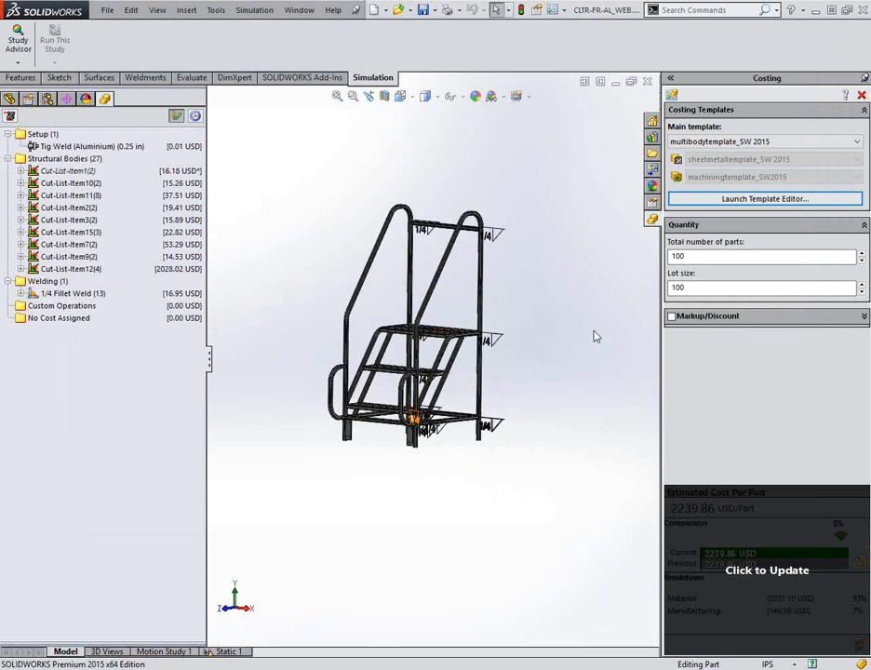
{"action": "left_click", "coordinate": [762, 570]}
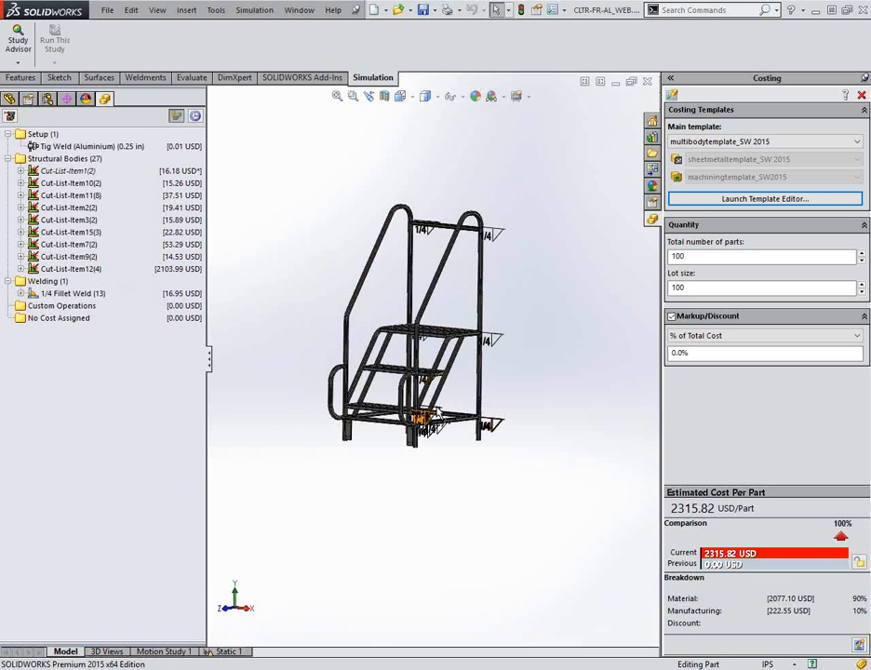
{"action": "scroll", "coordinate": [409, 456], "scroll_direction": "down", "scroll_amount": 3}
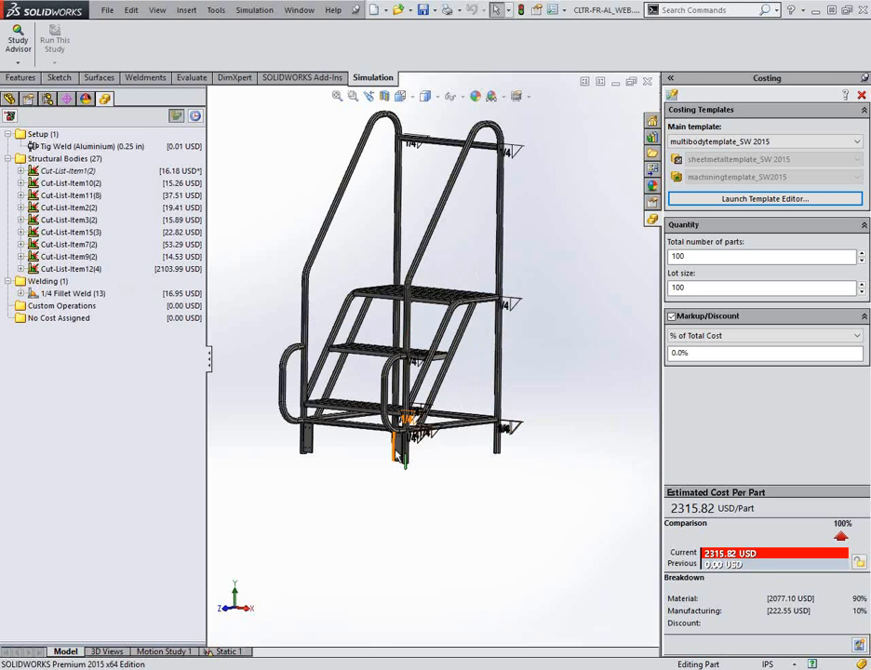
{"action": "left_click", "coordinate": [397, 453]}
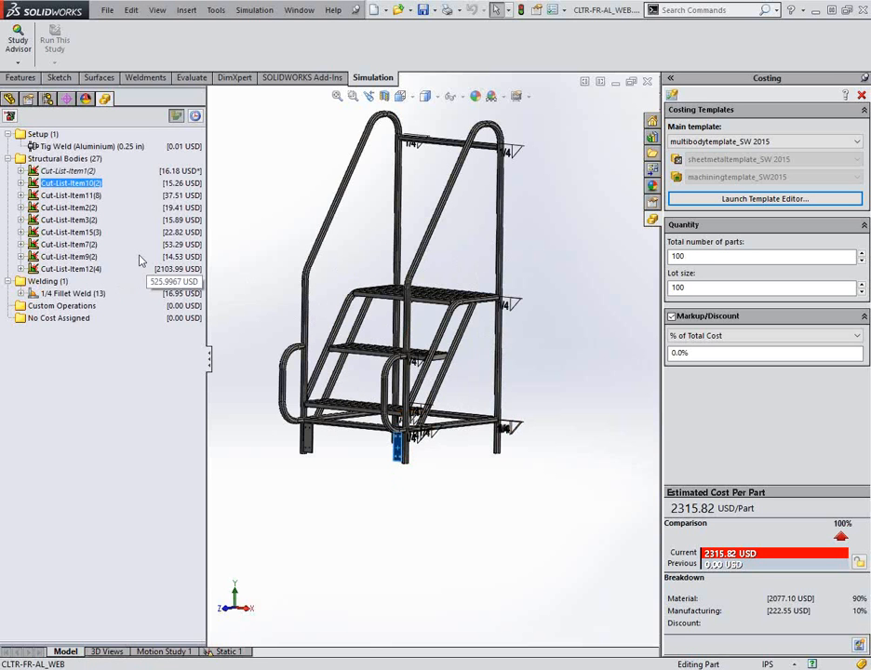
{"action": "mouse_move", "coordinate": [85, 186]}
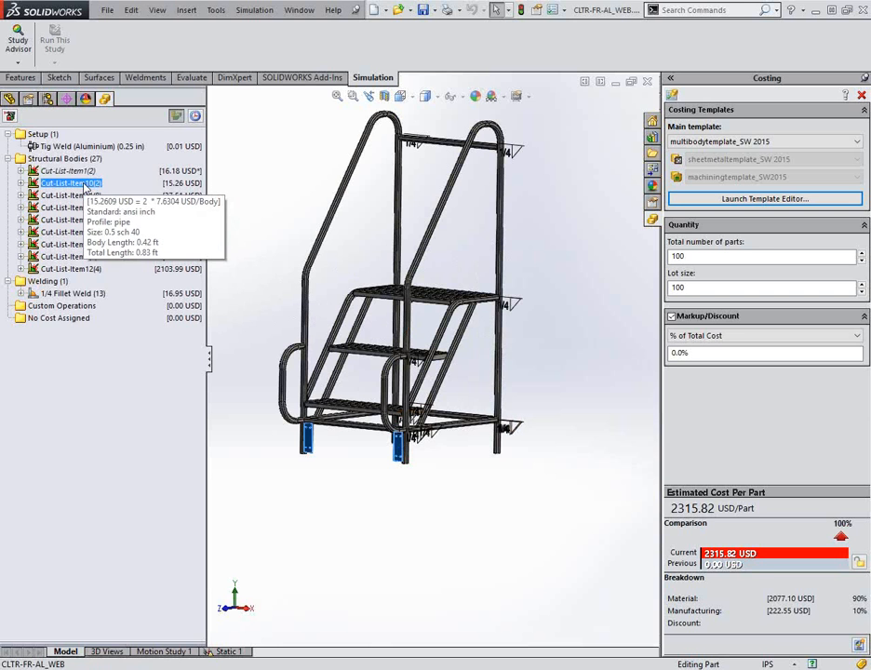
{"action": "left_click", "coordinate": [78, 188]}
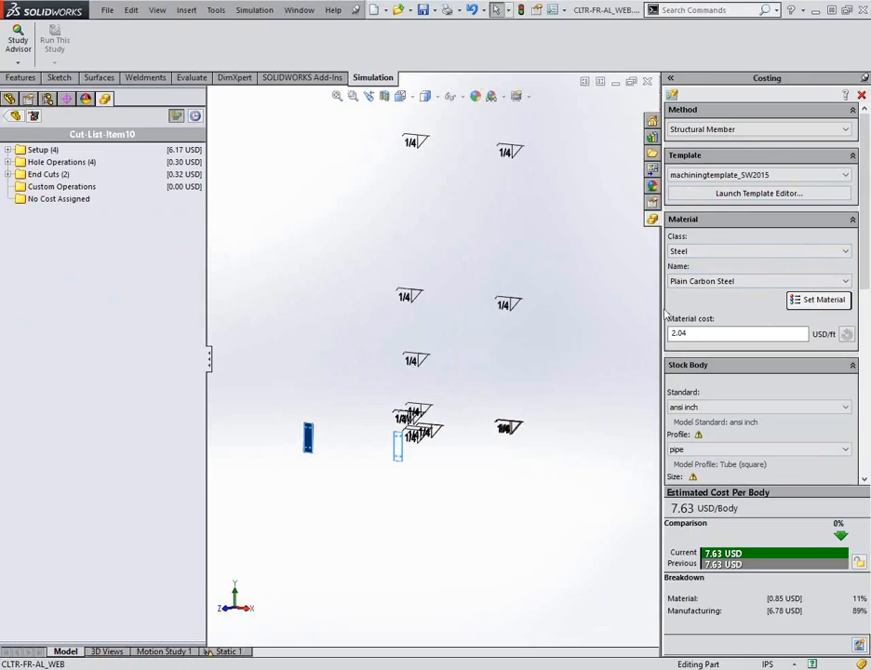
Set the foot plate's costing method to Machining and its material to AISI 304.
{"action": "left_click", "coordinate": [757, 133]}
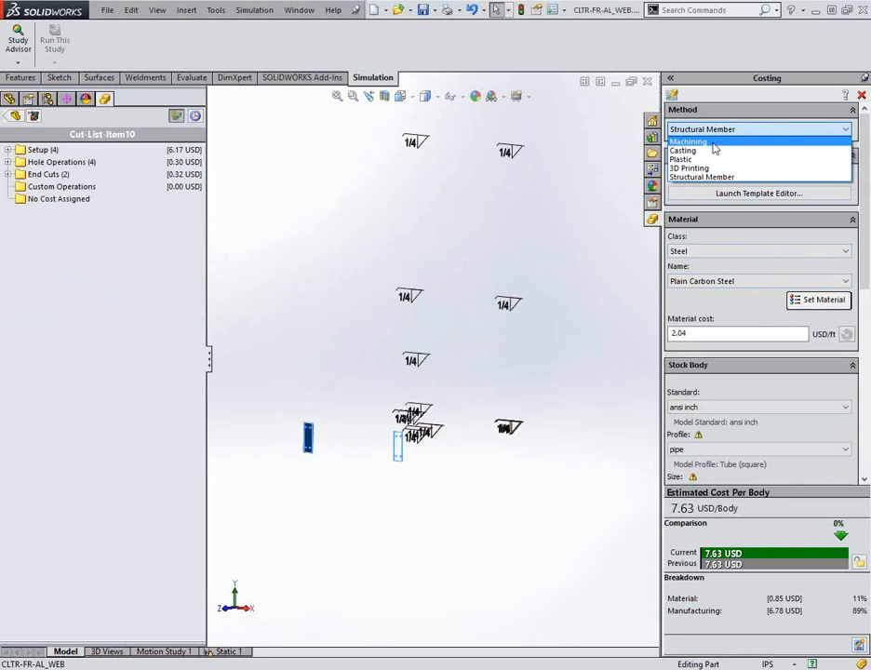
{"action": "left_click", "coordinate": [714, 146]}
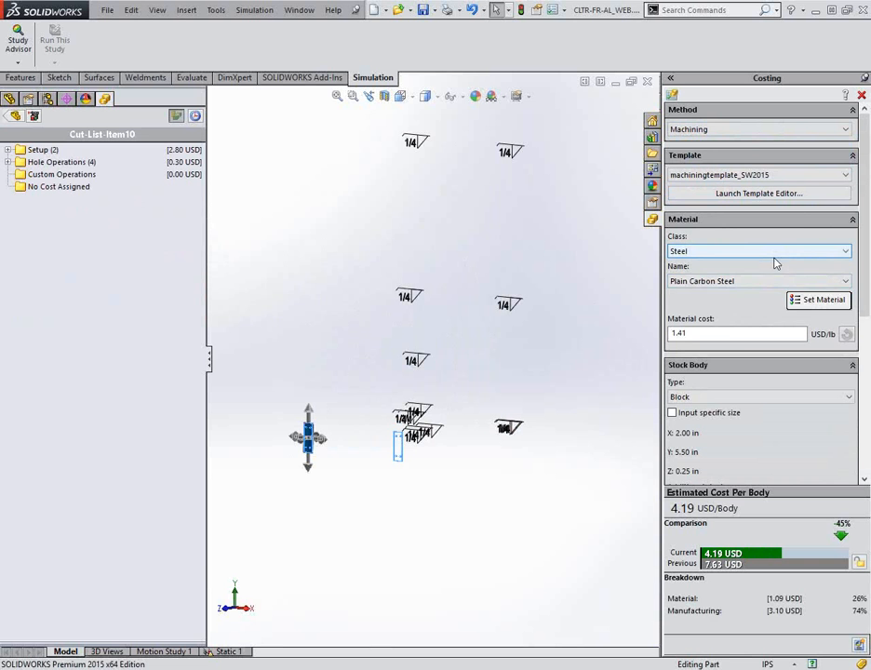
{"action": "left_click", "coordinate": [825, 281]}
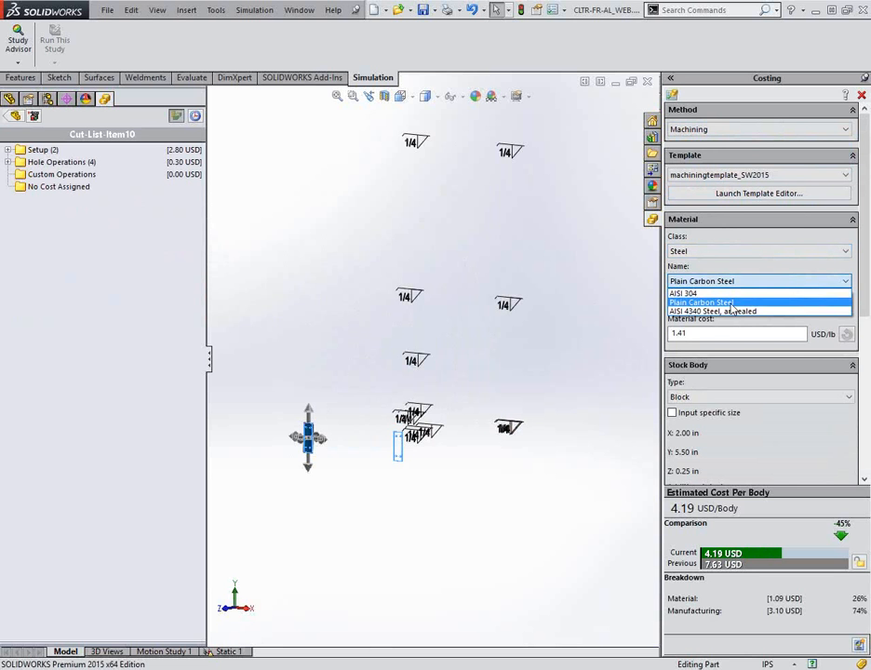
{"action": "left_click", "coordinate": [695, 294]}
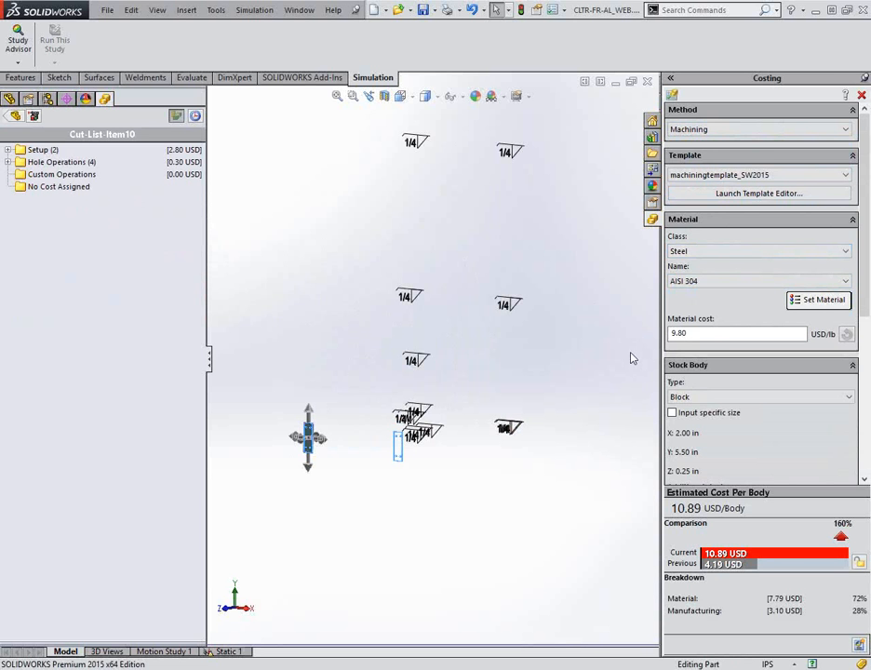
Stretch the foot plate's stock block by about 1.80 in on +X and 2.73 in on -X.
{"action": "left_click_drag", "start_coordinate": [866, 264], "coordinate": [867, 358]}
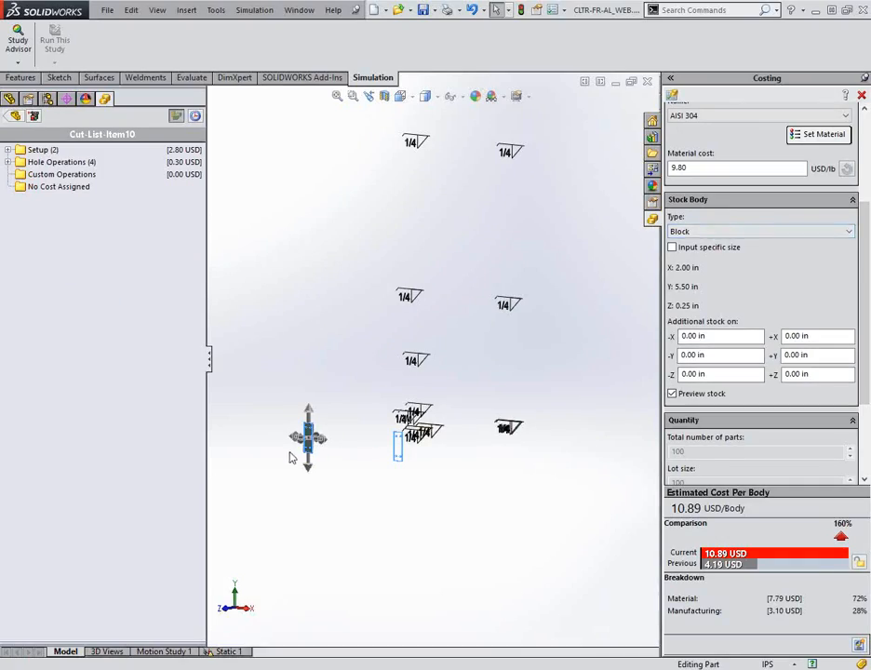
{"action": "scroll", "coordinate": [288, 456], "scroll_direction": "down", "scroll_amount": 2}
{"action": "scroll", "coordinate": [291, 457], "scroll_direction": "down", "scroll_amount": 6}
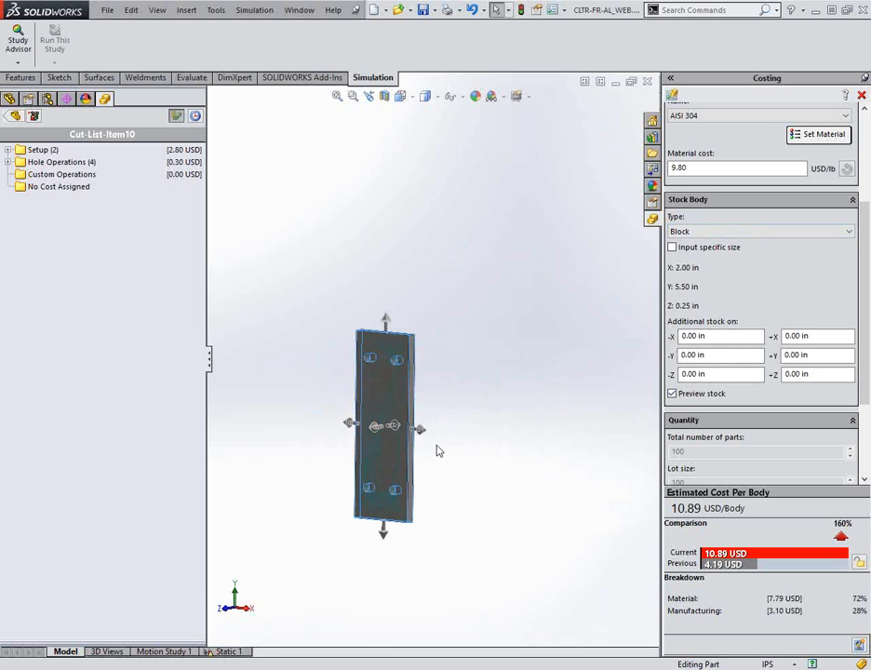
{"action": "left_click_drag", "start_coordinate": [426, 436], "coordinate": [468, 434]}
{"action": "left_click_drag", "start_coordinate": [348, 430], "coordinate": [277, 415]}
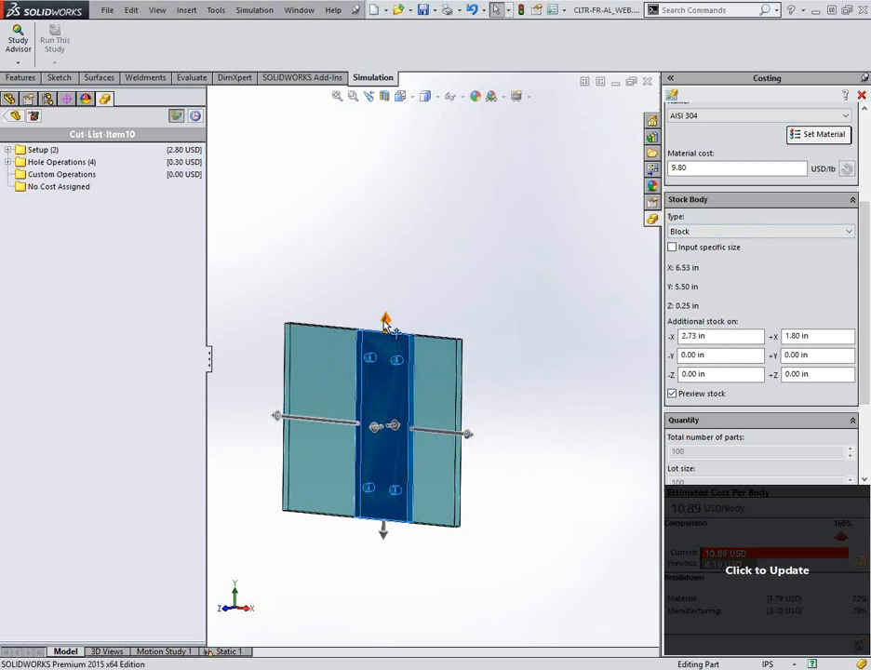
Set the additional stock to 0.25 in on both -X and +X and update the foot plate's cost estimate.
{"action": "left_click", "coordinate": [727, 336]}
{"action": "type", "text": ".25"}
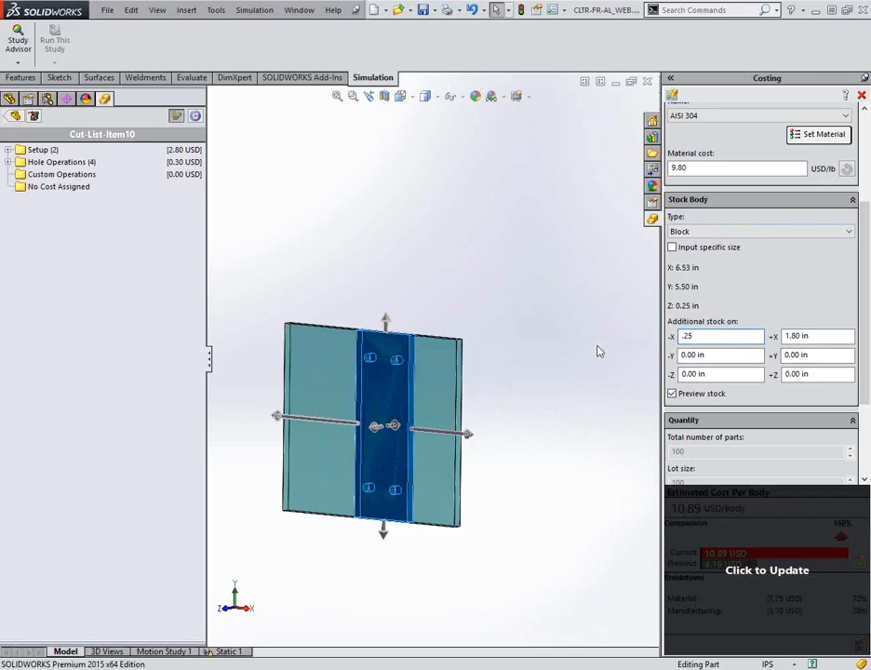
{"action": "key", "text": "Tab"}
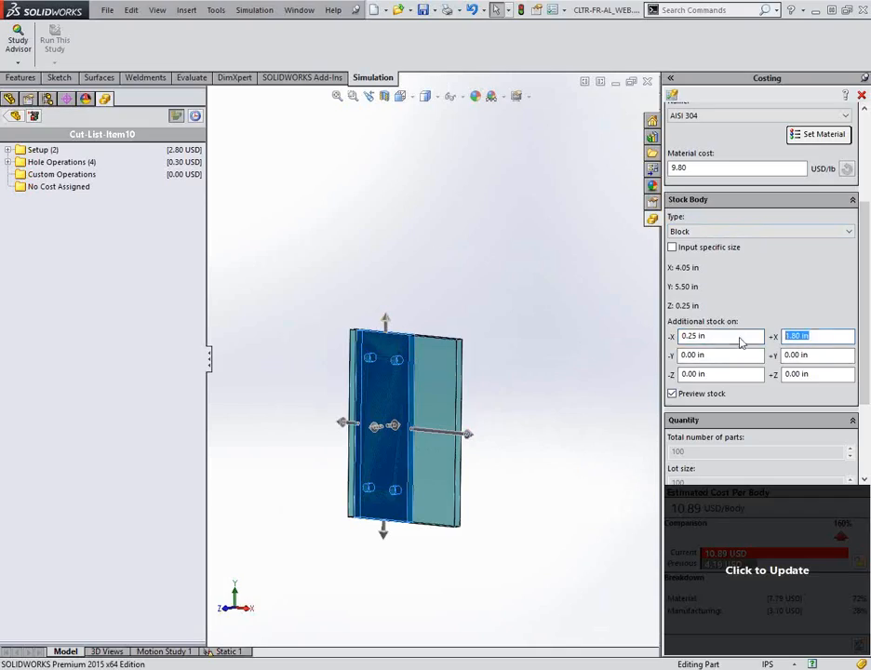
{"action": "key", "text": "BackSpace"}
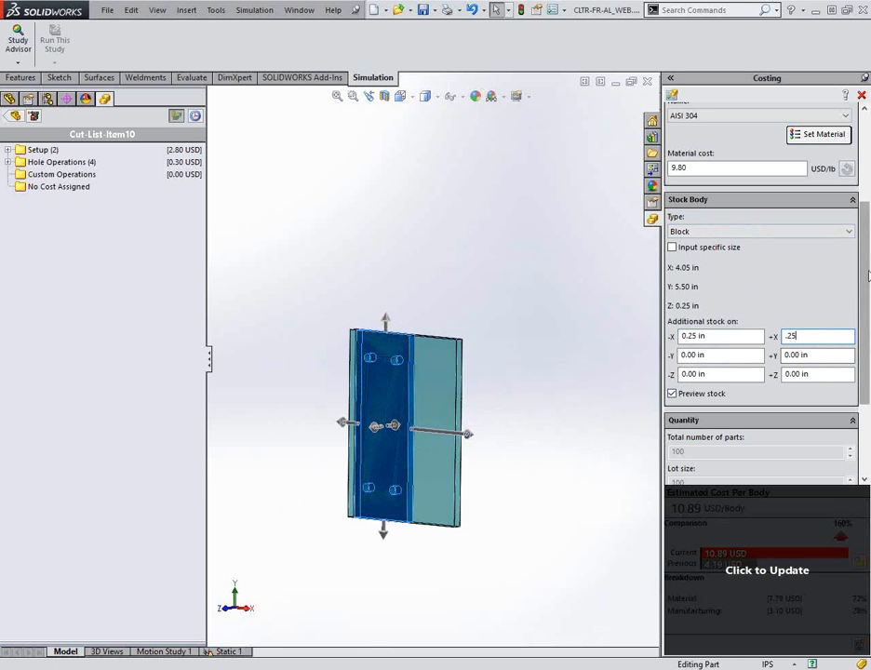
{"action": "left_click_drag", "start_coordinate": [861, 319], "coordinate": [868, 367]}
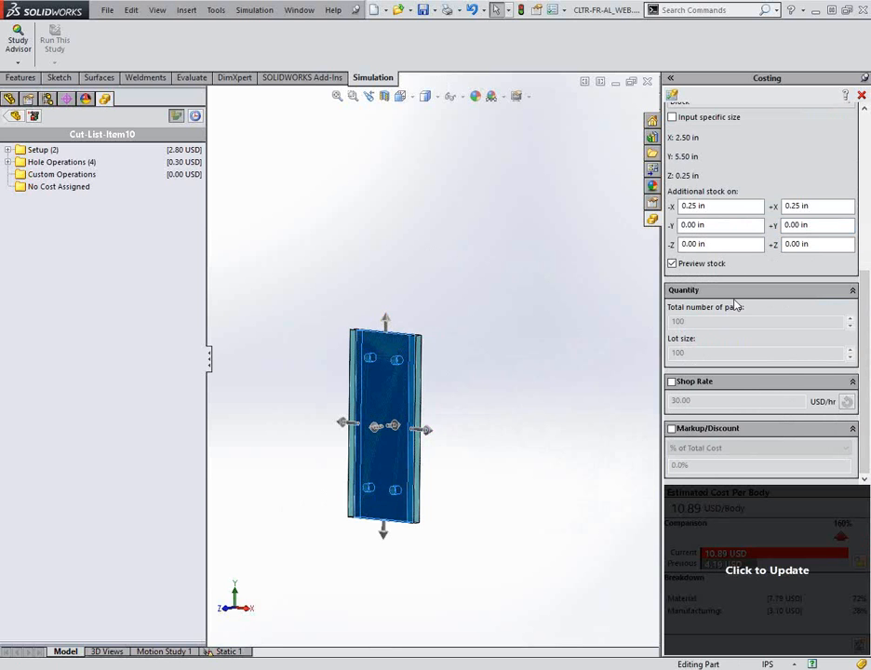
{"action": "left_click_drag", "start_coordinate": [863, 373], "coordinate": [861, 228]}
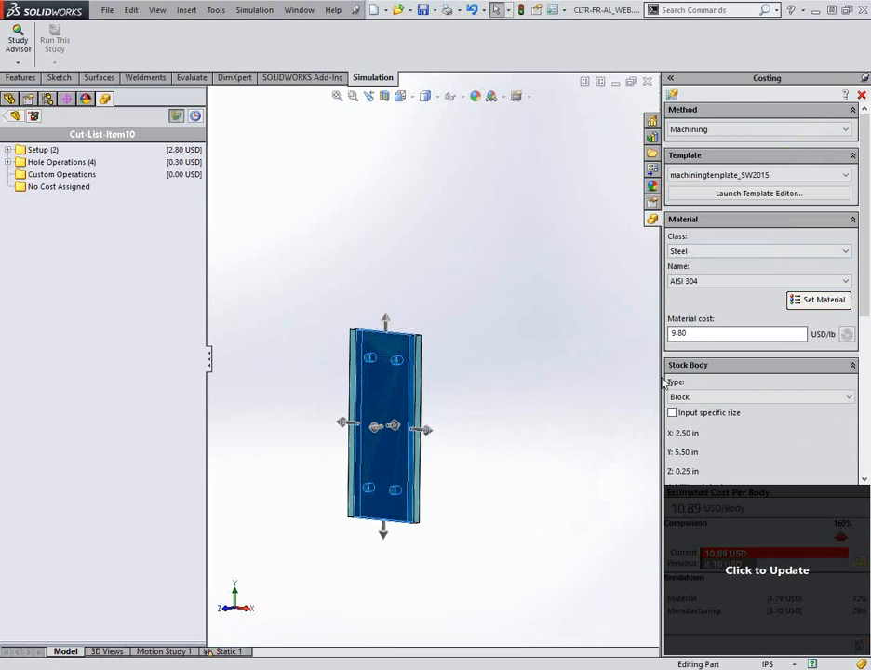
{"action": "left_click", "coordinate": [780, 601]}
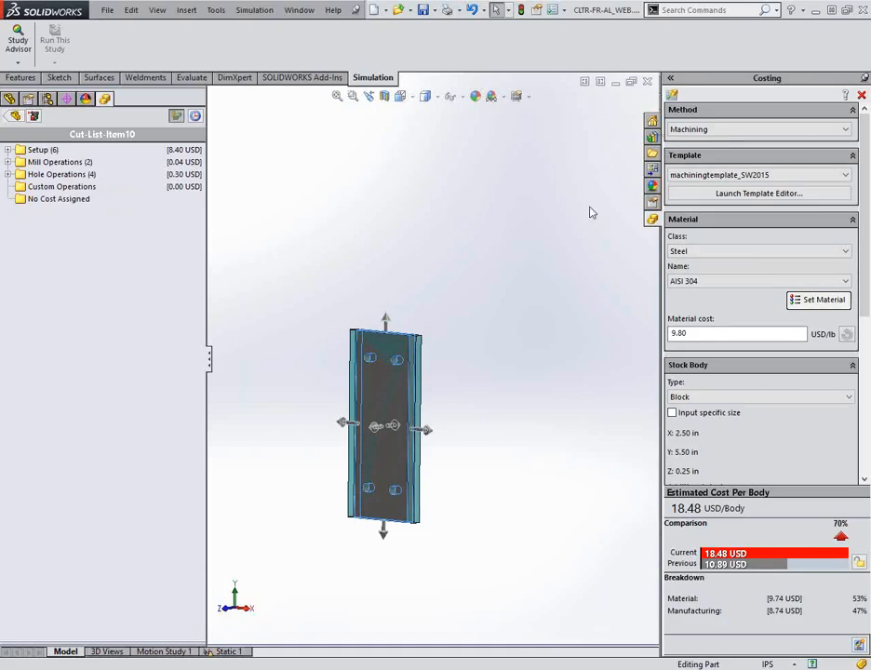
Examine the foot plate's mill operations for the left and right faces and its hole pattern operation.
{"action": "left_click", "coordinate": [8, 161]}
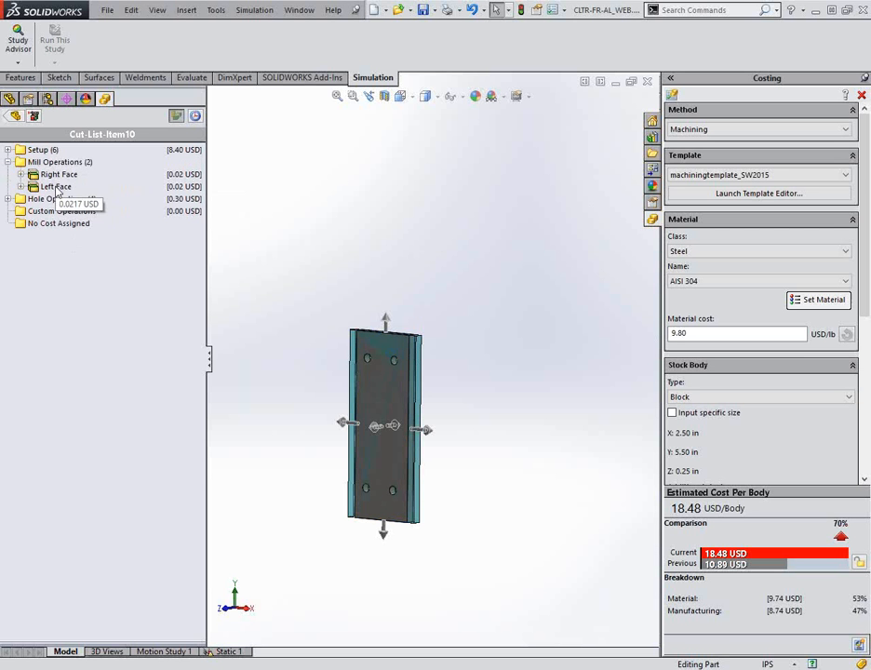
{"action": "left_click", "coordinate": [54, 186]}
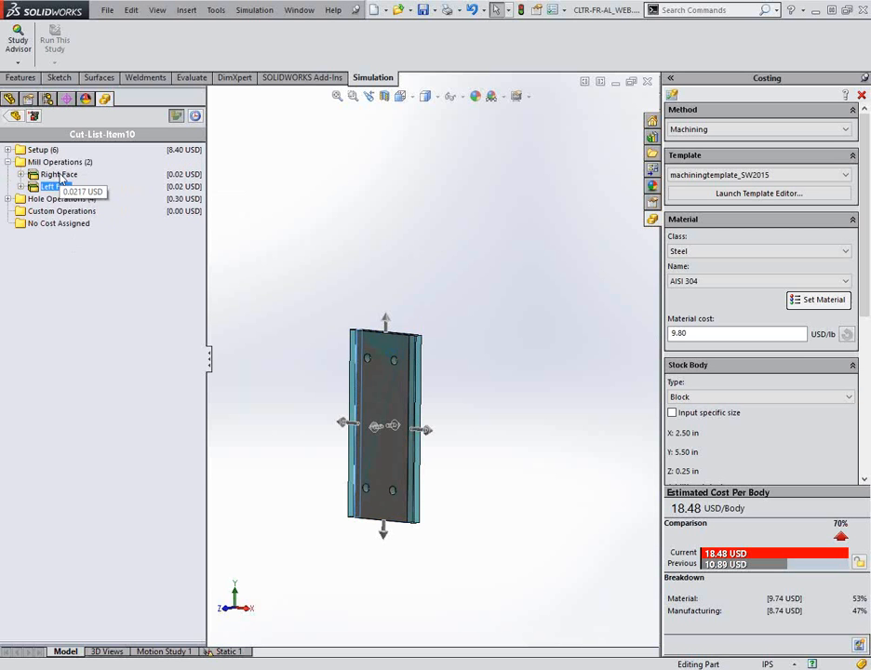
{"action": "left_click", "coordinate": [58, 174]}
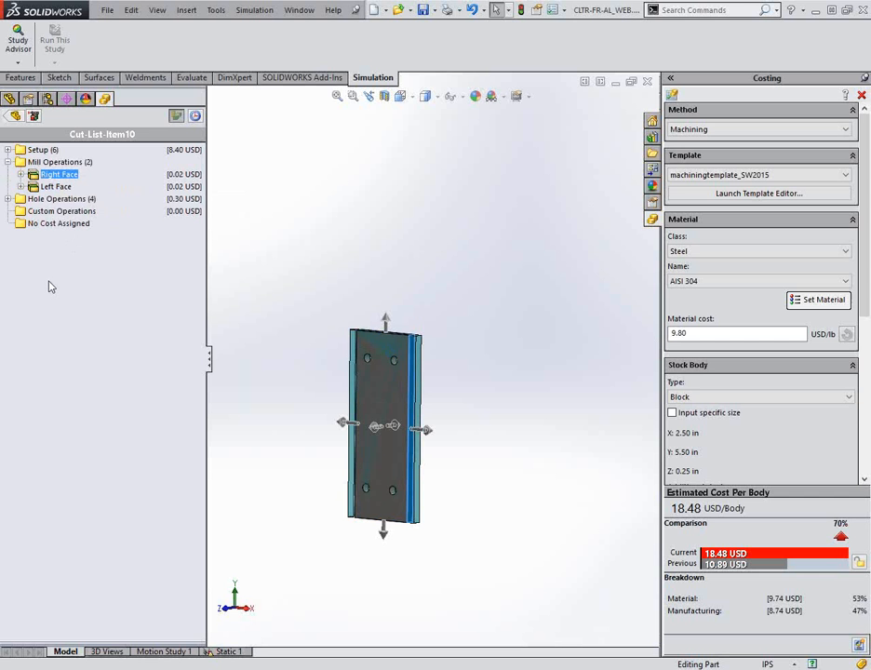
{"action": "left_click", "coordinate": [8, 198]}
{"action": "left_click", "coordinate": [53, 212]}
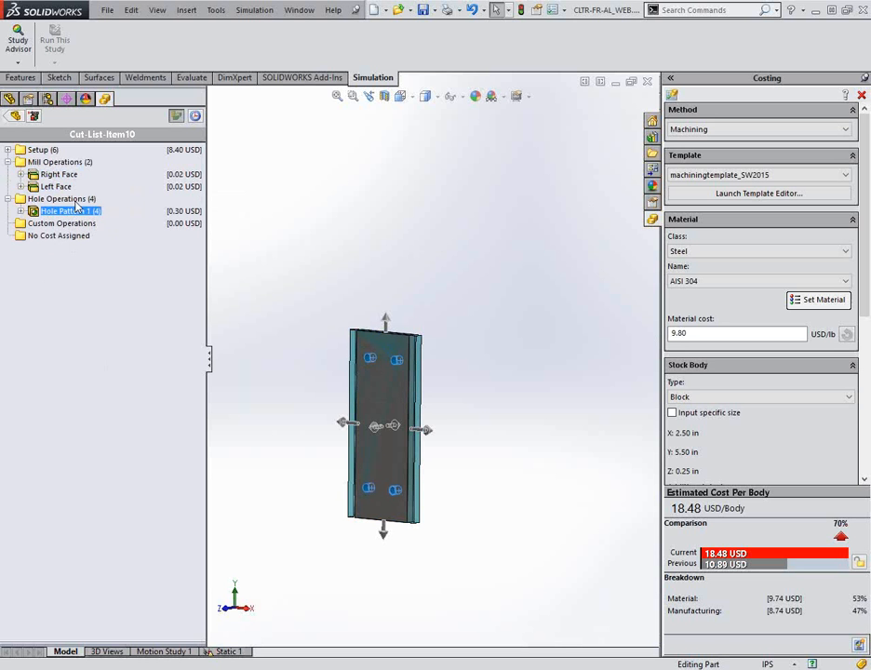
Examine which features each of the foot plate's operation setups and load and unload setups covers.
{"action": "double_click", "coordinate": [19, 151]}
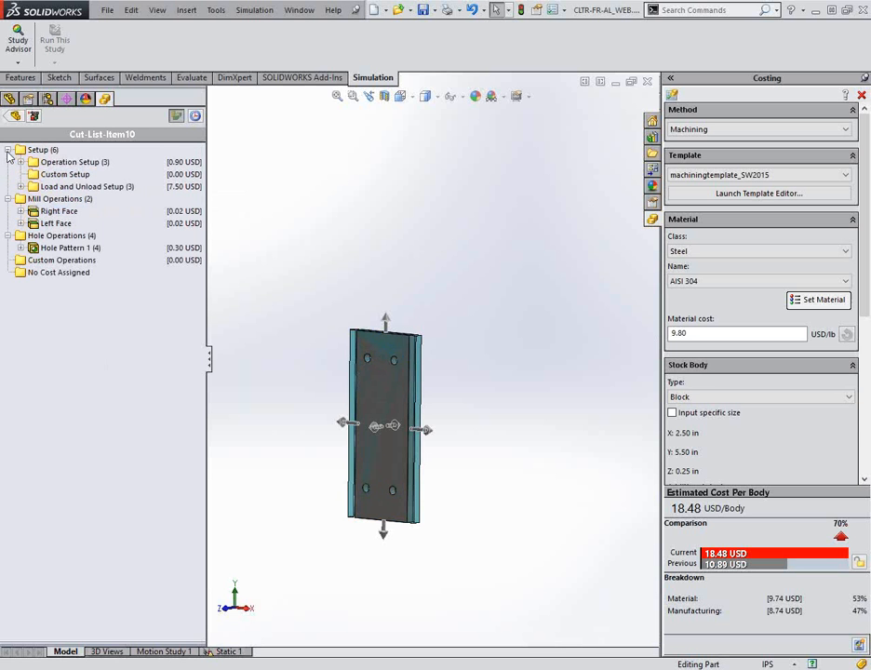
{"action": "left_click", "coordinate": [26, 164]}
{"action": "left_click", "coordinate": [21, 161]}
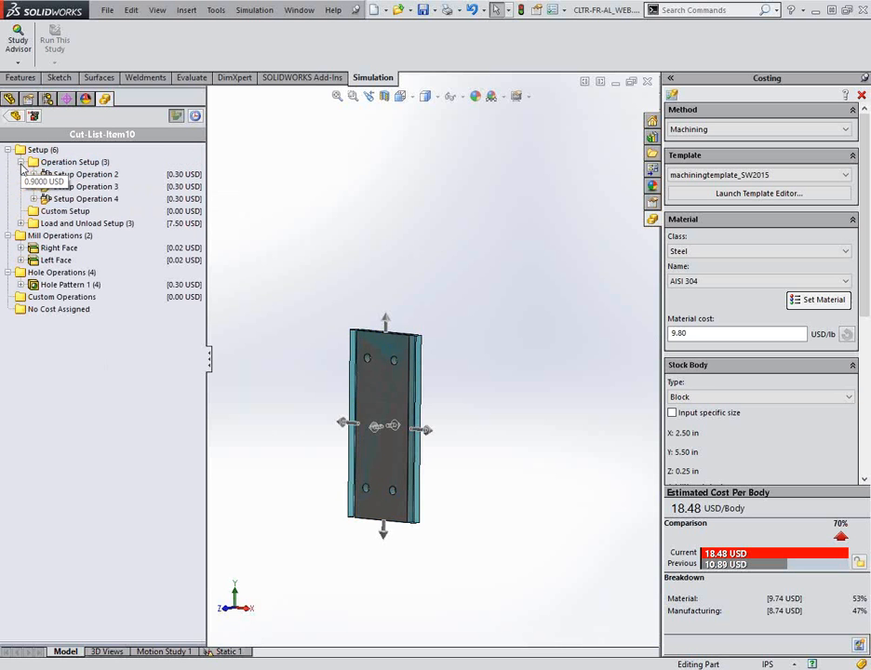
{"action": "left_click", "coordinate": [77, 175]}
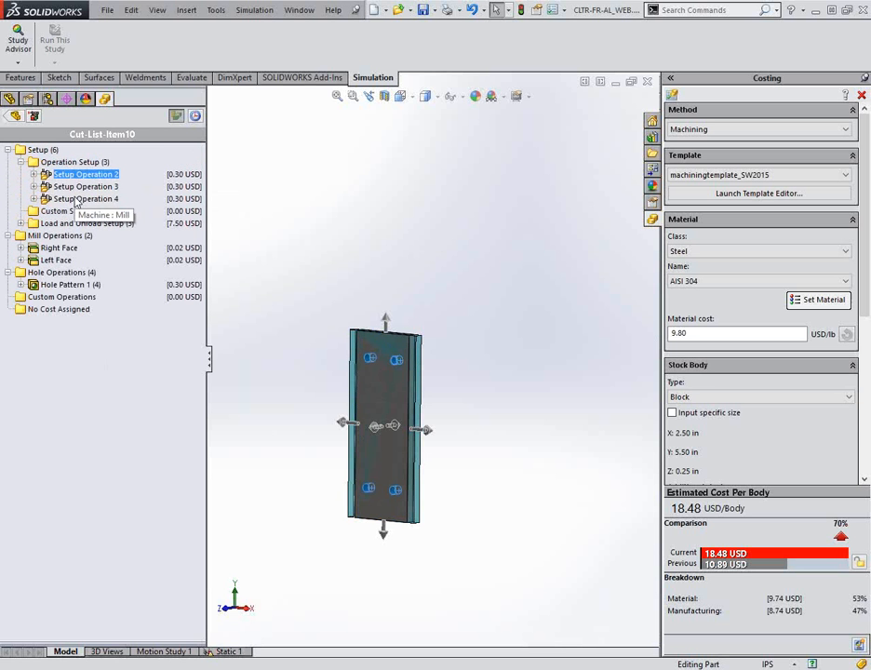
{"action": "left_click", "coordinate": [78, 187]}
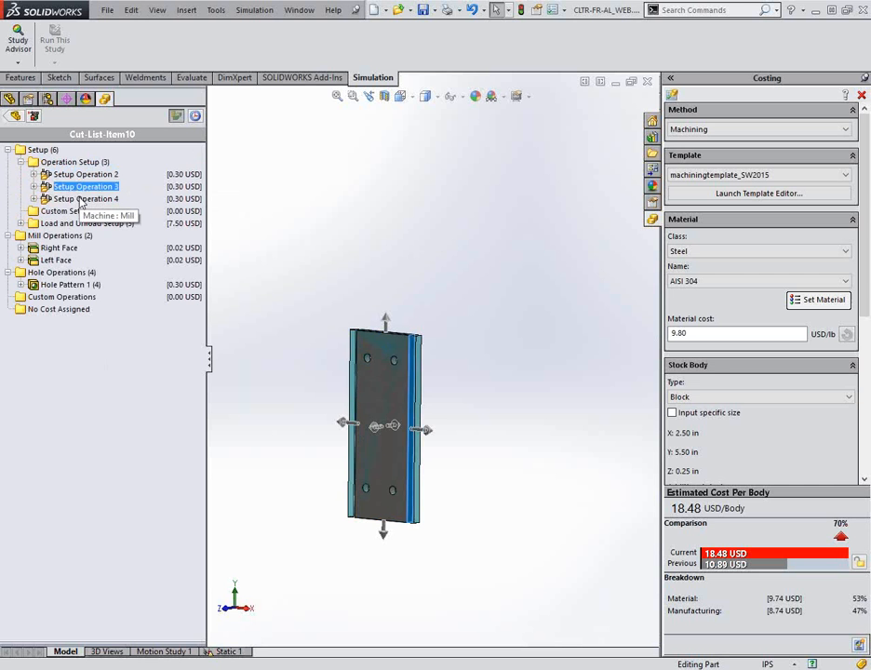
{"action": "left_click", "coordinate": [70, 198]}
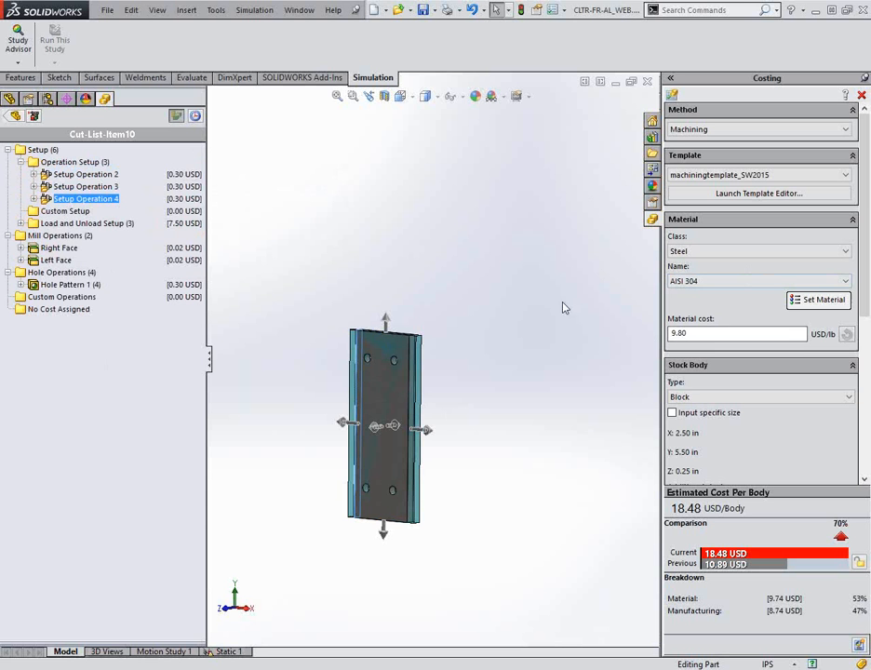
{"action": "left_click", "coordinate": [20, 223]}
{"action": "left_click", "coordinate": [82, 236]}
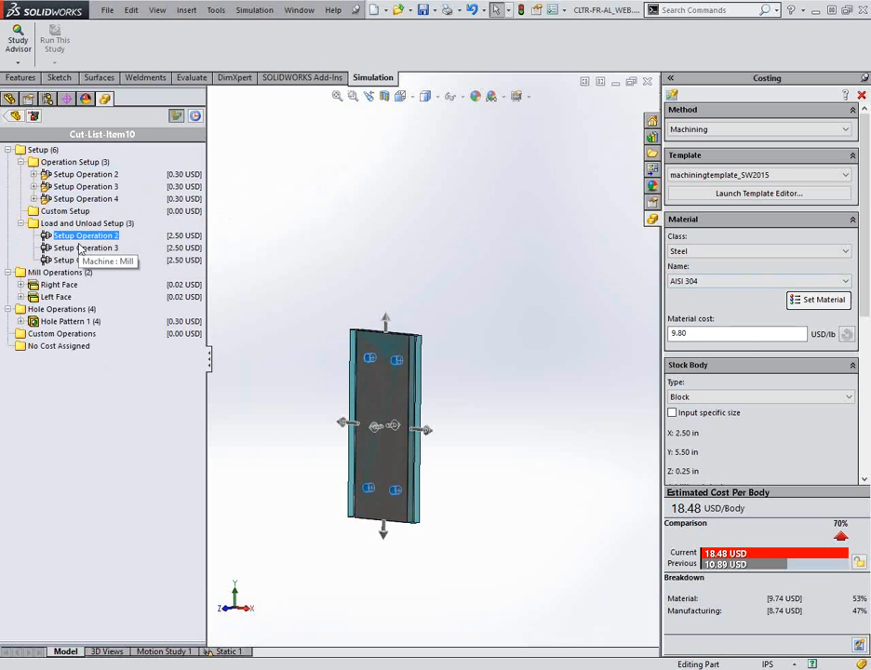
{"action": "left_click", "coordinate": [82, 247]}
{"action": "left_click", "coordinate": [84, 260]}
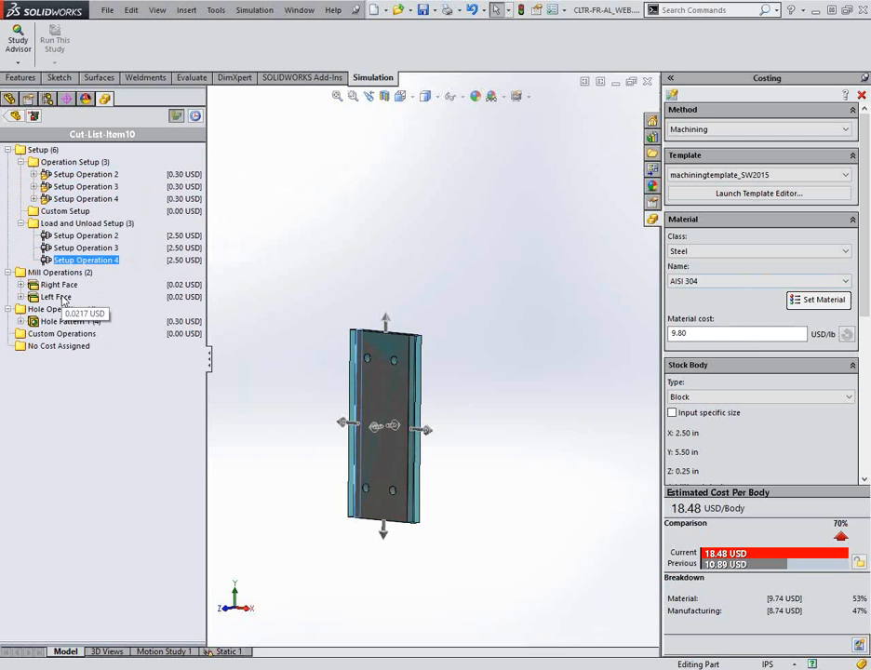
Inspect the face mill operation assigned to the foot plate's right face and its cost calculation.
{"action": "right_click", "coordinate": [58, 289]}
{"action": "left_click", "coordinate": [22, 285]}
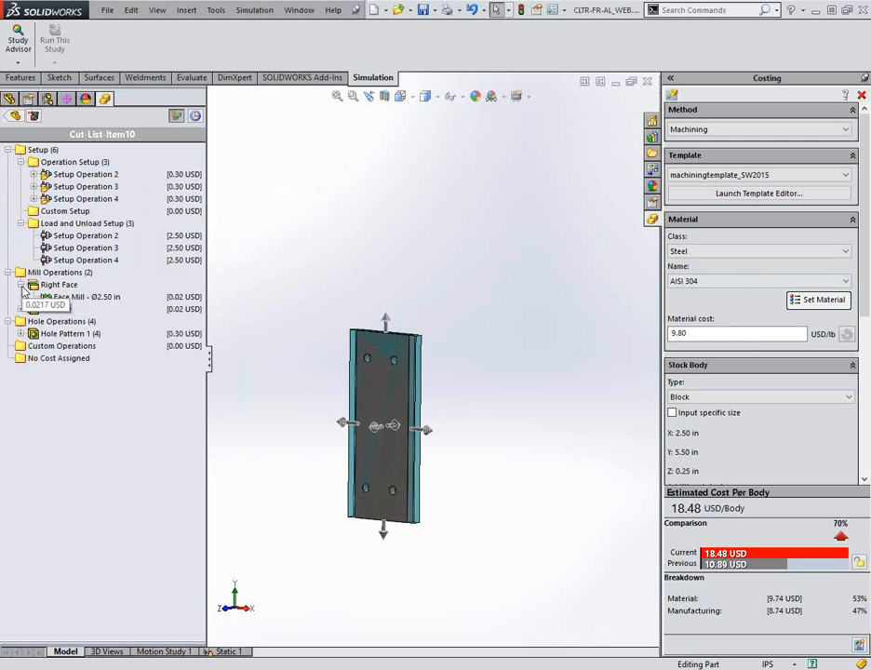
{"action": "left_click", "coordinate": [65, 298]}
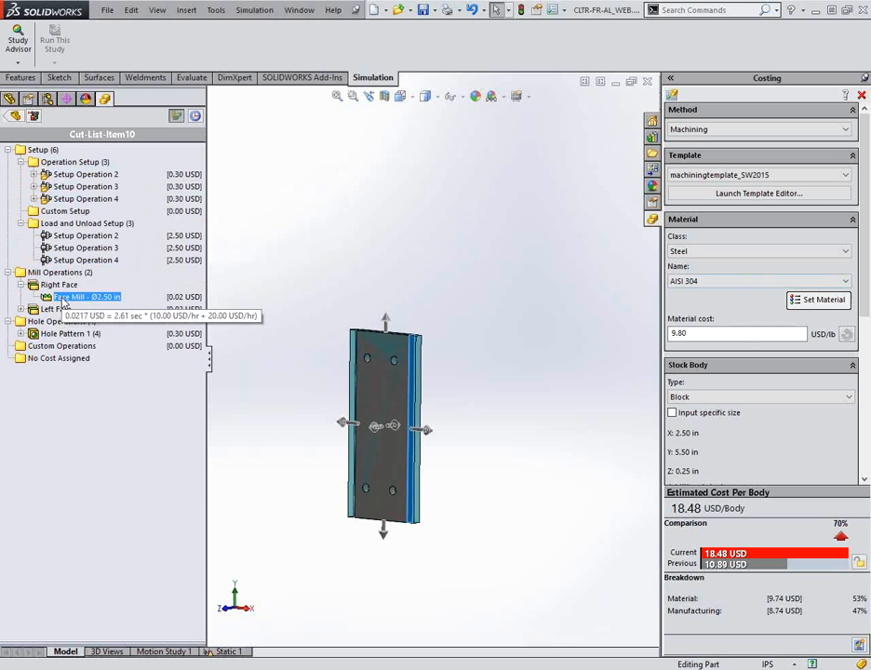
Change the face mill used on the foot plate's right face to the Ø2.00 in tool.
{"action": "right_click", "coordinate": [63, 298]}
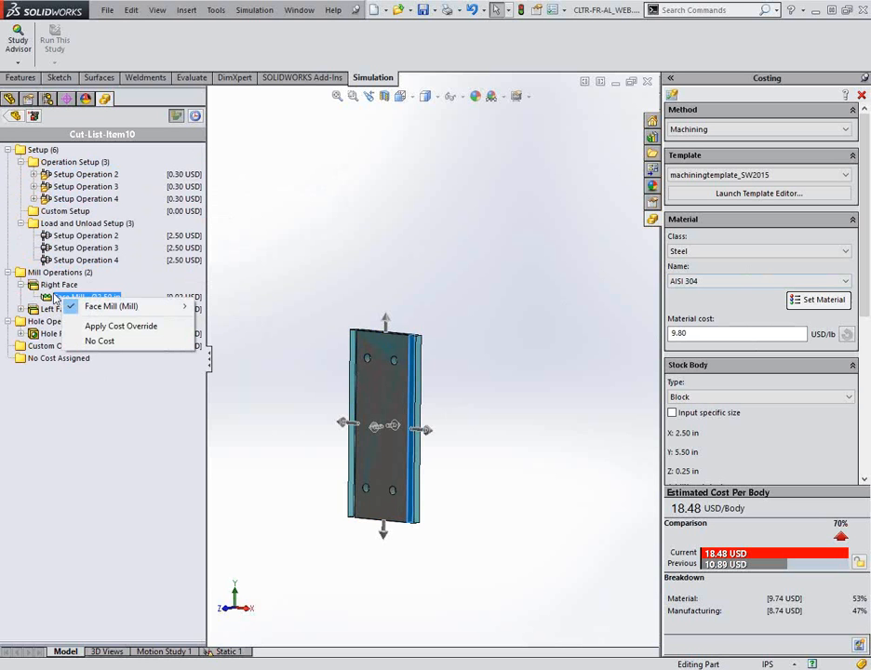
{"action": "left_click", "coordinate": [53, 290]}
{"action": "left_click", "coordinate": [89, 299]}
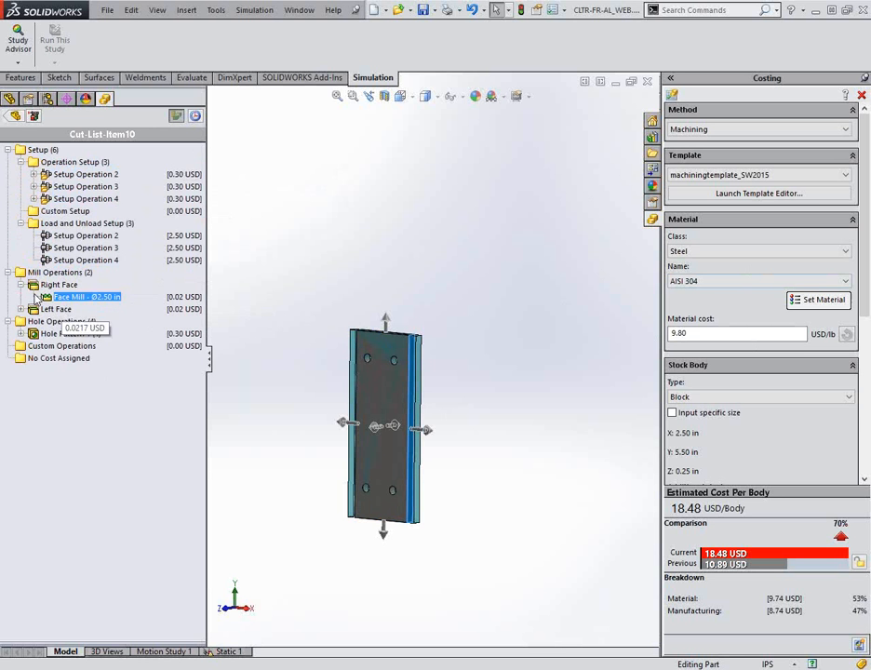
{"action": "right_click", "coordinate": [52, 297]}
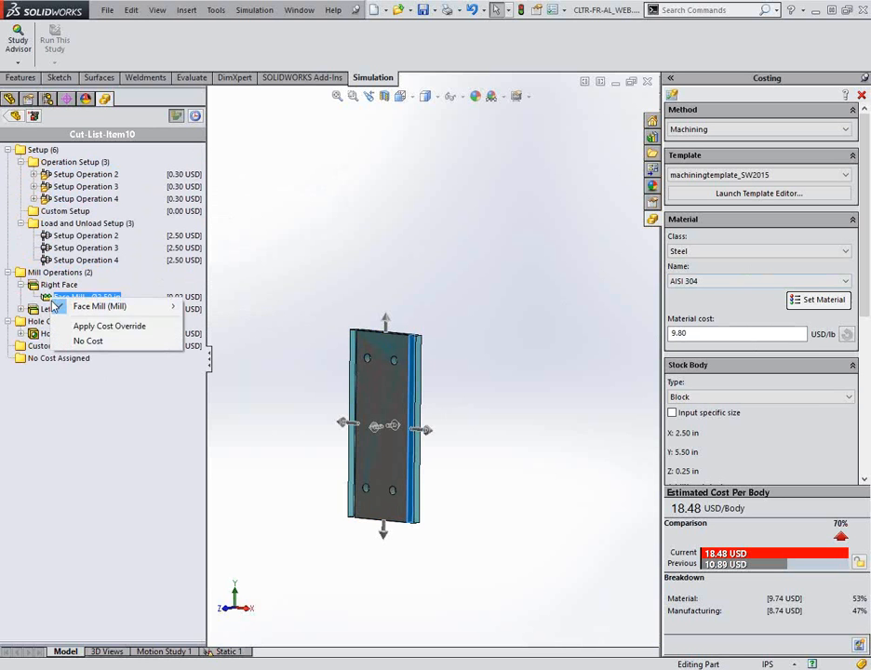
{"action": "mouse_move", "coordinate": [111, 309]}
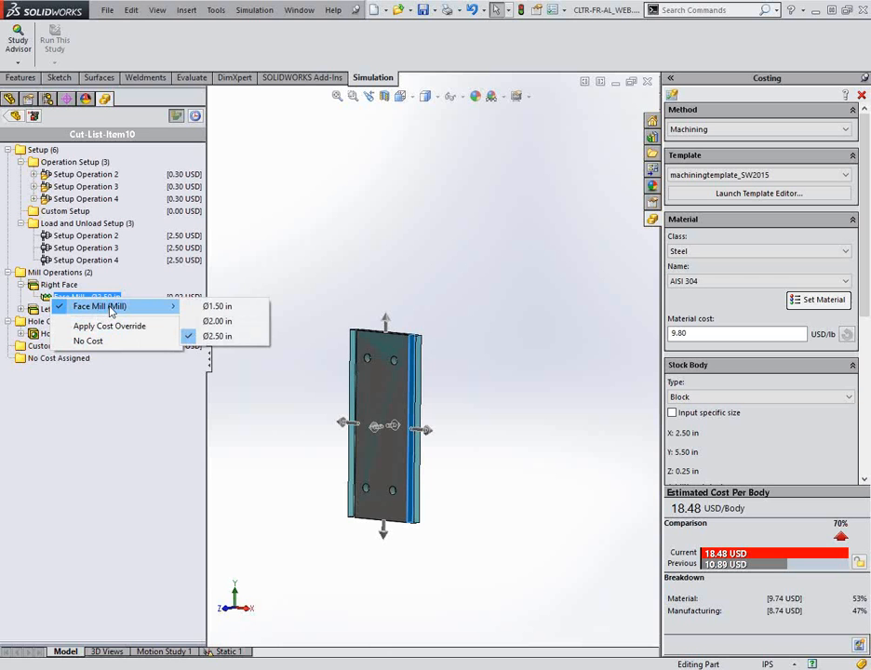
{"action": "left_click", "coordinate": [210, 321]}
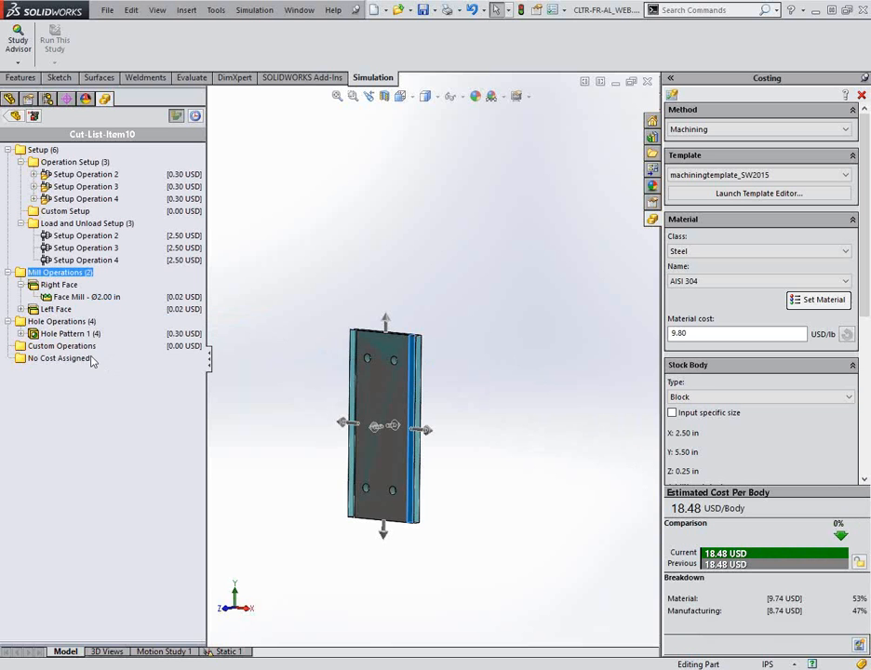
Add a Ø0.13 in carbide reamer operation to the foot plate's hole pattern.
{"action": "right_click", "coordinate": [67, 337]}
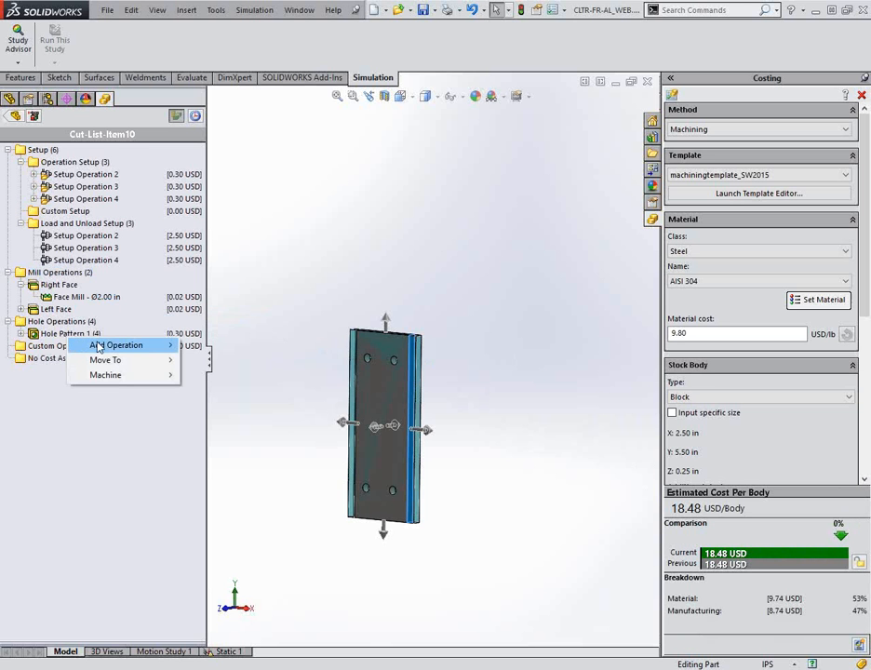
{"action": "mouse_move", "coordinate": [100, 347]}
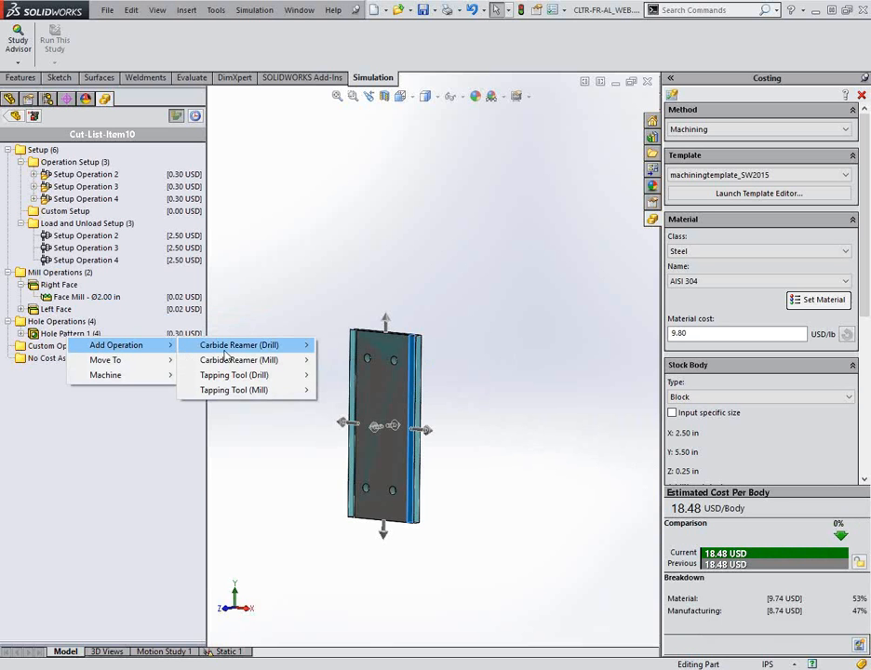
{"action": "mouse_move", "coordinate": [300, 348]}
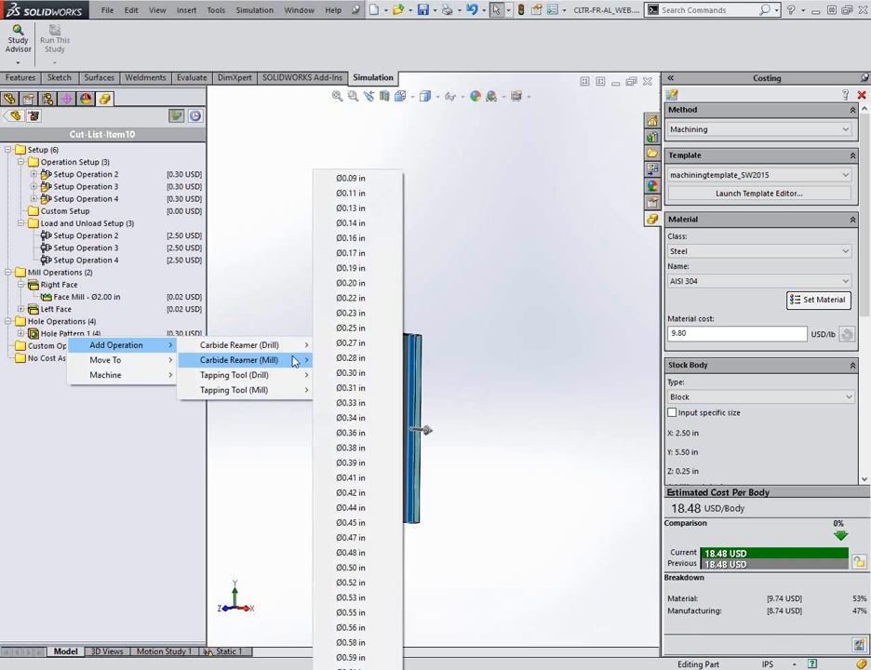
{"action": "left_click", "coordinate": [347, 208]}
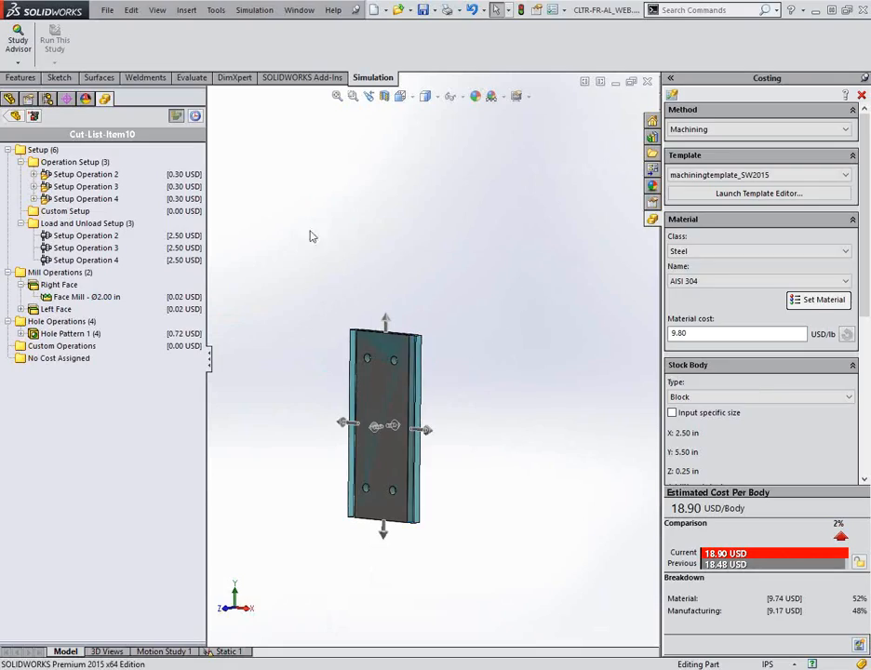
Return to the overall weldment estimate and open the costing details of the stair tread body, Cut-List-Item12.
{"action": "left_click", "coordinate": [14, 117]}
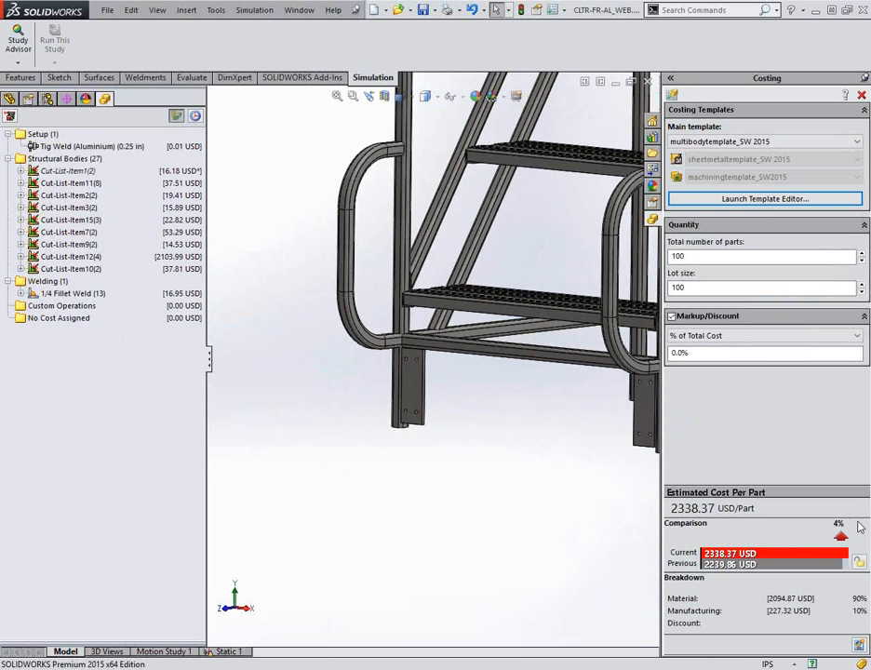
{"action": "scroll", "coordinate": [569, 329], "scroll_direction": "up", "scroll_amount": 2}
{"action": "scroll", "coordinate": [579, 258], "scroll_direction": "down", "scroll_amount": 4}
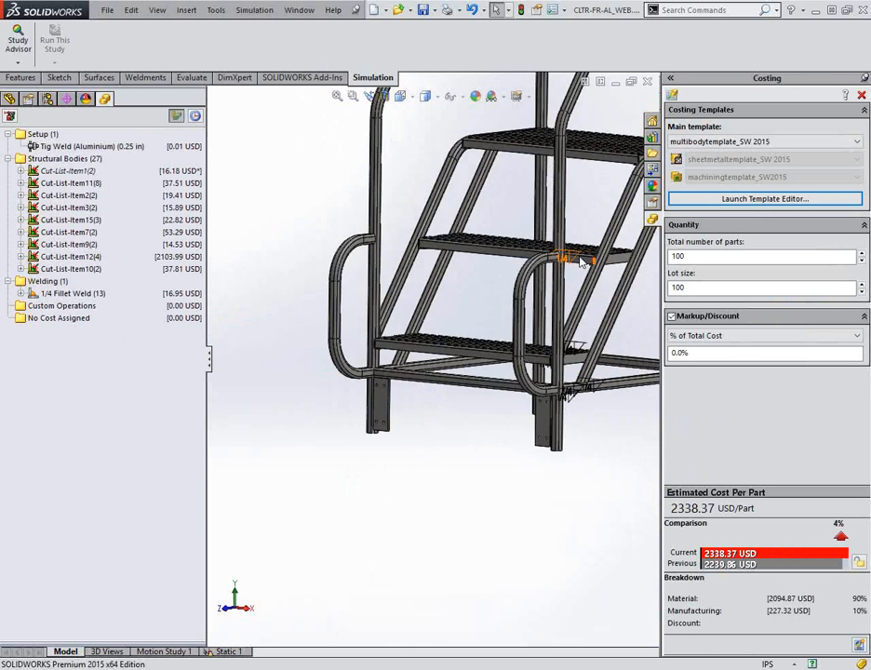
{"action": "scroll", "coordinate": [571, 307], "scroll_direction": "up", "scroll_amount": 2}
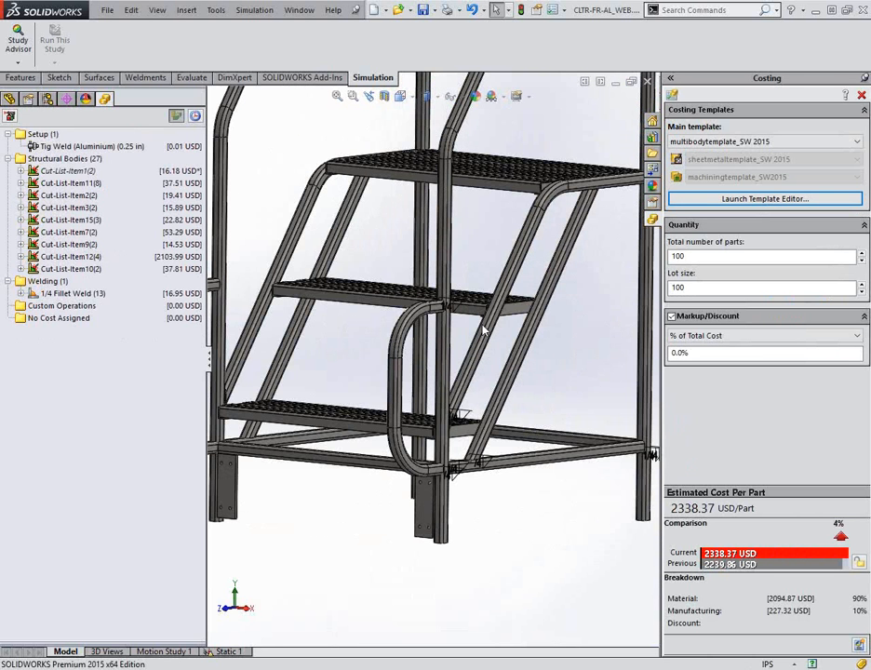
{"action": "left_click", "coordinate": [89, 261]}
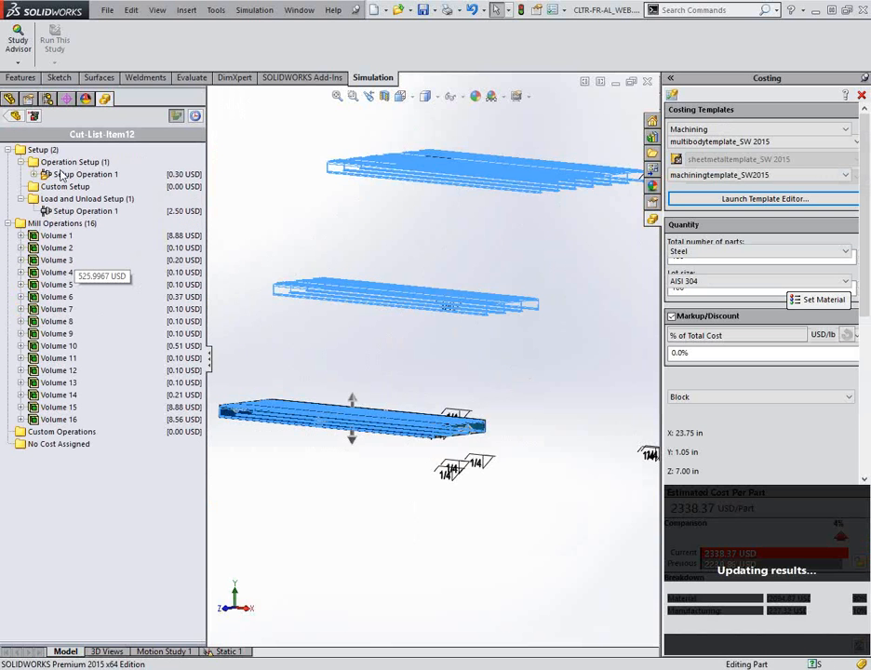
Examine the stair tread's milled volumes, including the flat end mill operation of Volume 1 and the region removed by Volume 4.
{"action": "scroll", "coordinate": [425, 412], "scroll_direction": "down", "scroll_amount": 4}
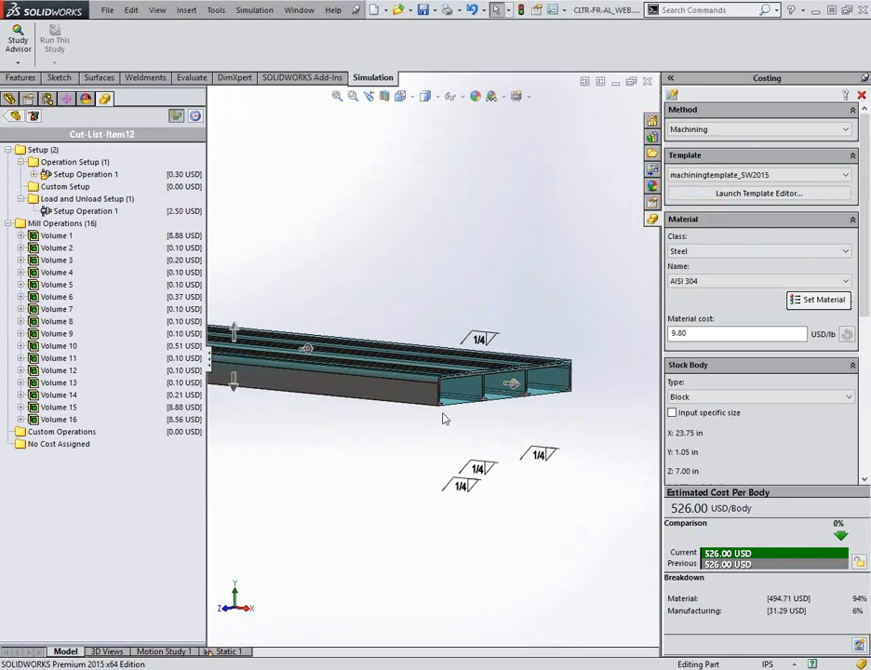
{"action": "scroll", "coordinate": [444, 418], "scroll_direction": "down", "scroll_amount": 2}
{"action": "scroll", "coordinate": [443, 418], "scroll_direction": "down", "scroll_amount": 2}
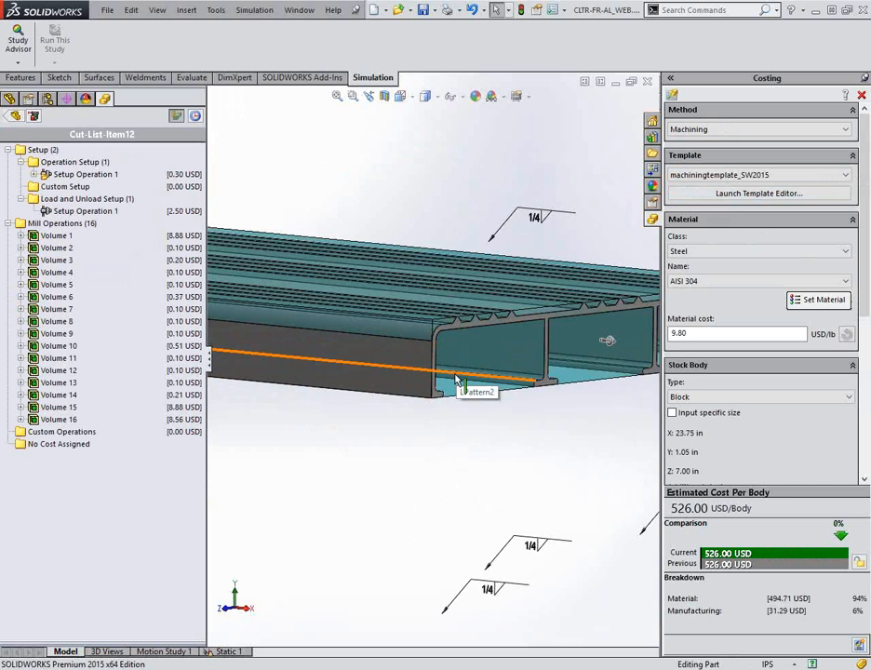
{"action": "left_click", "coordinate": [7, 224]}
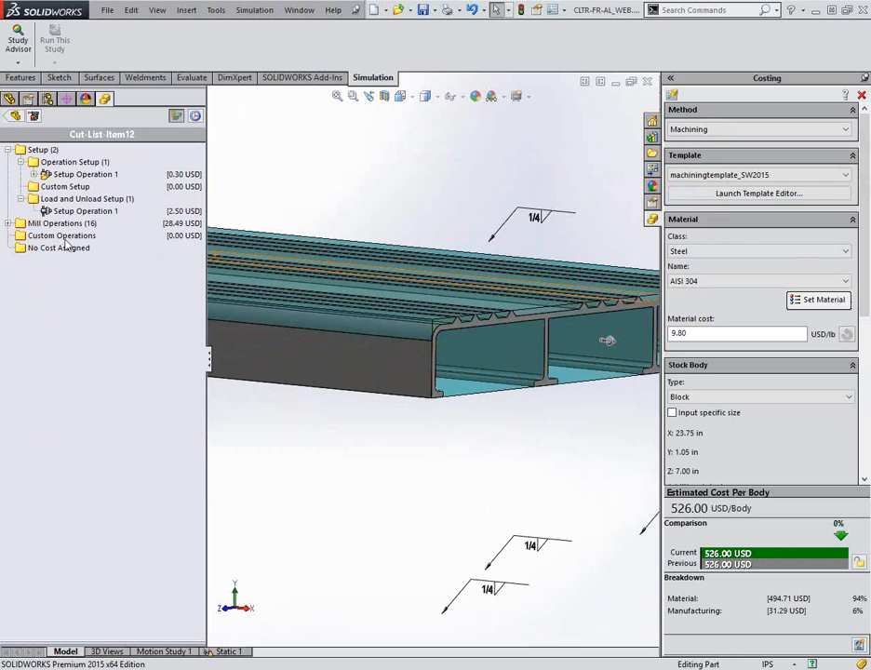
{"action": "left_click", "coordinate": [7, 223]}
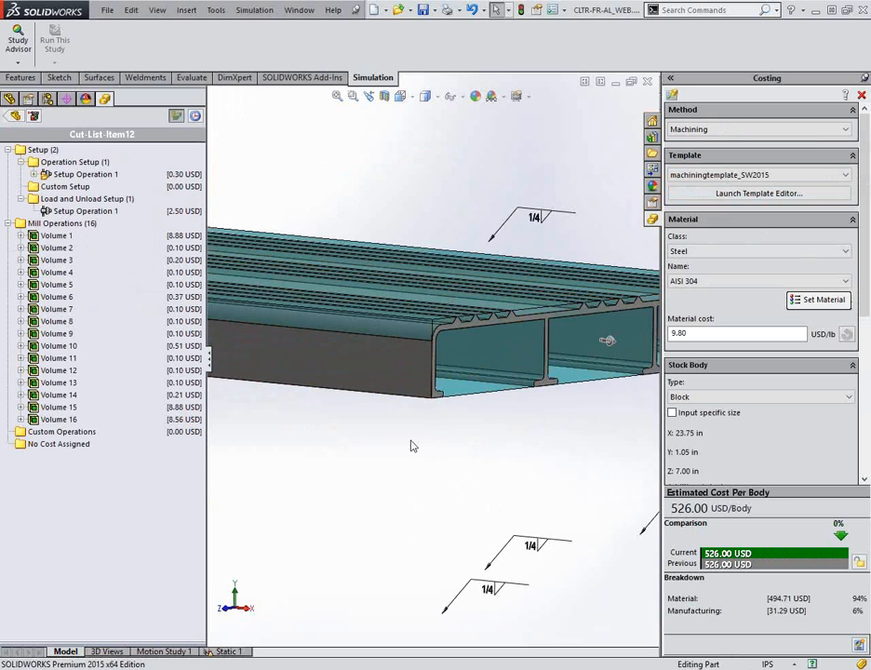
{"action": "scroll", "coordinate": [435, 443], "scroll_direction": "up", "scroll_amount": 2}
{"action": "mouse_move", "coordinate": [438, 443]}
{"action": "middle_mouse_down"}
{"action": "mouse_move", "coordinate": [419, 448]}
{"action": "mouse_move", "coordinate": [427, 443]}
{"action": "middle_mouse_up"}
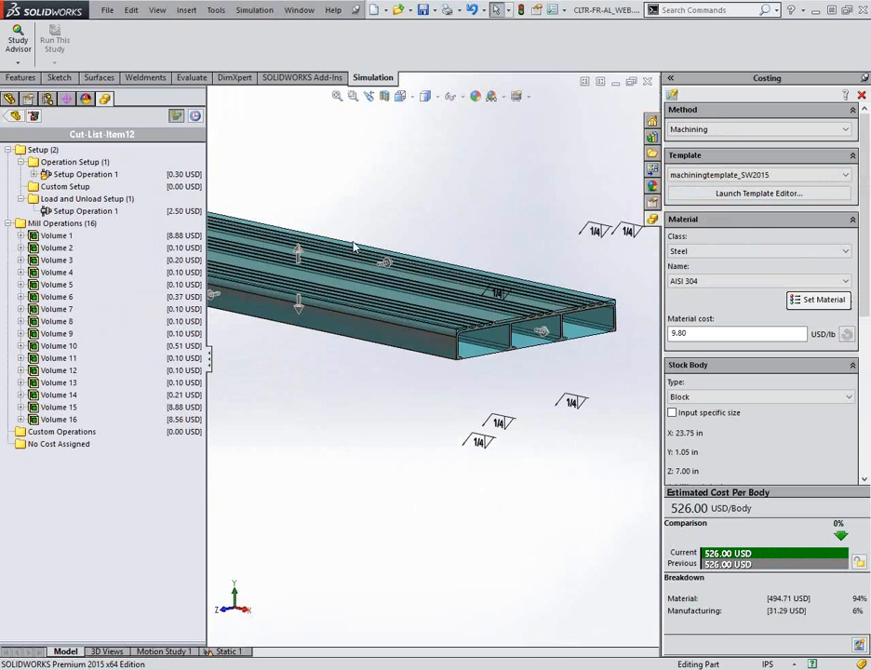
{"action": "left_click", "coordinate": [21, 235]}
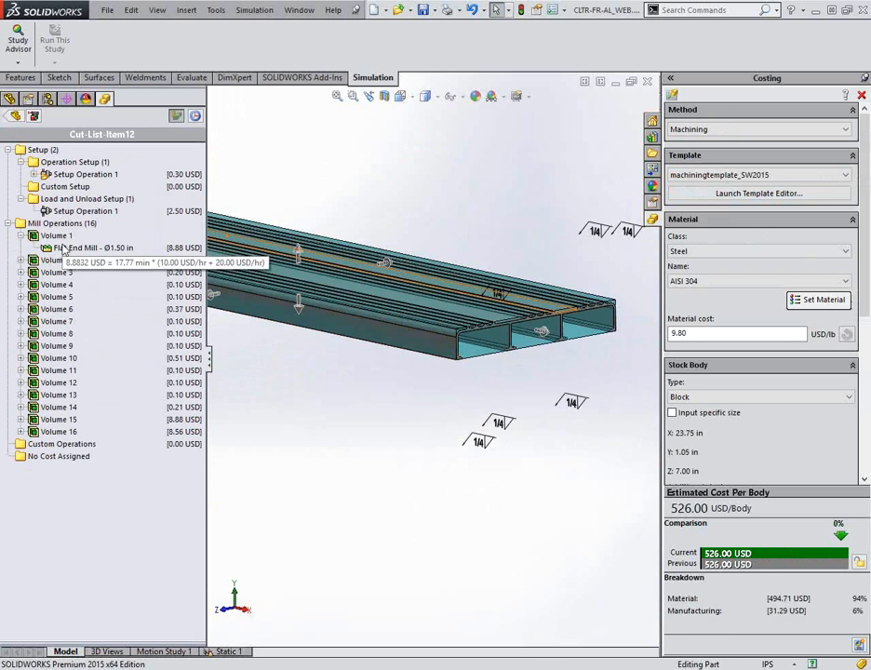
{"action": "left_click", "coordinate": [65, 248]}
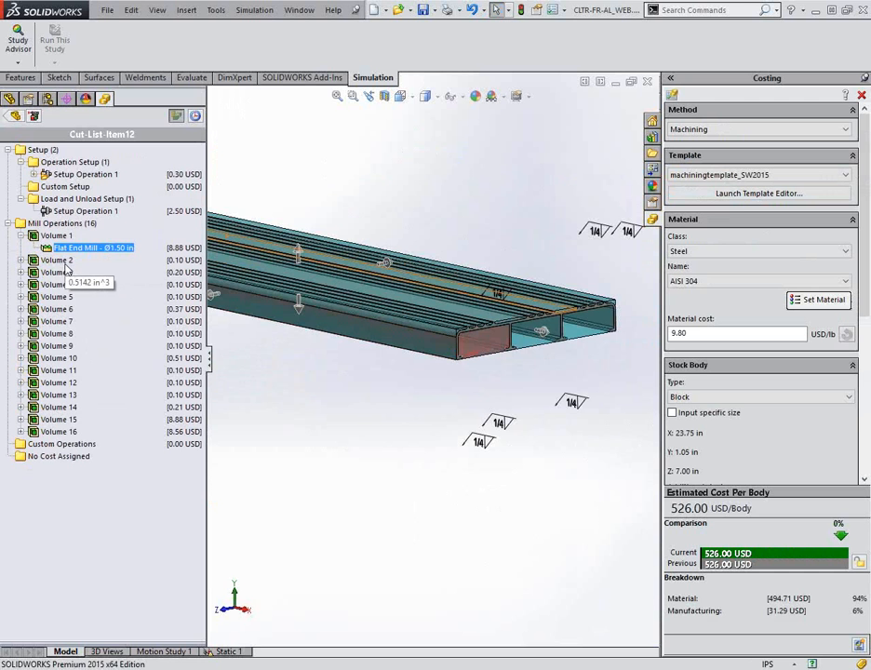
{"action": "left_click", "coordinate": [55, 284]}
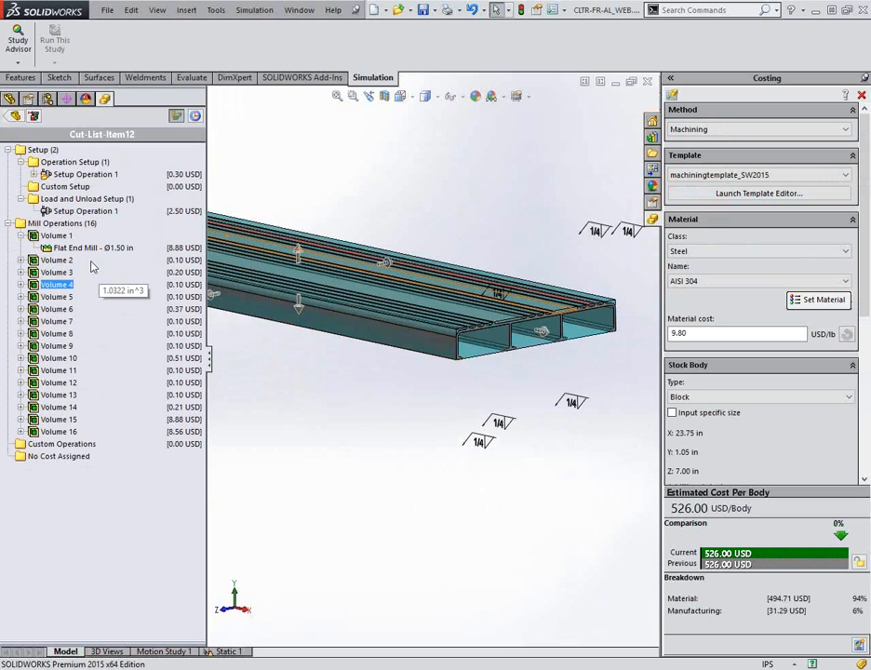
Return to the weldment, open the costing of the diagonal square tube body Cut-List-Item1, and set its material to AISI 304.
{"action": "left_click", "coordinate": [15, 115]}
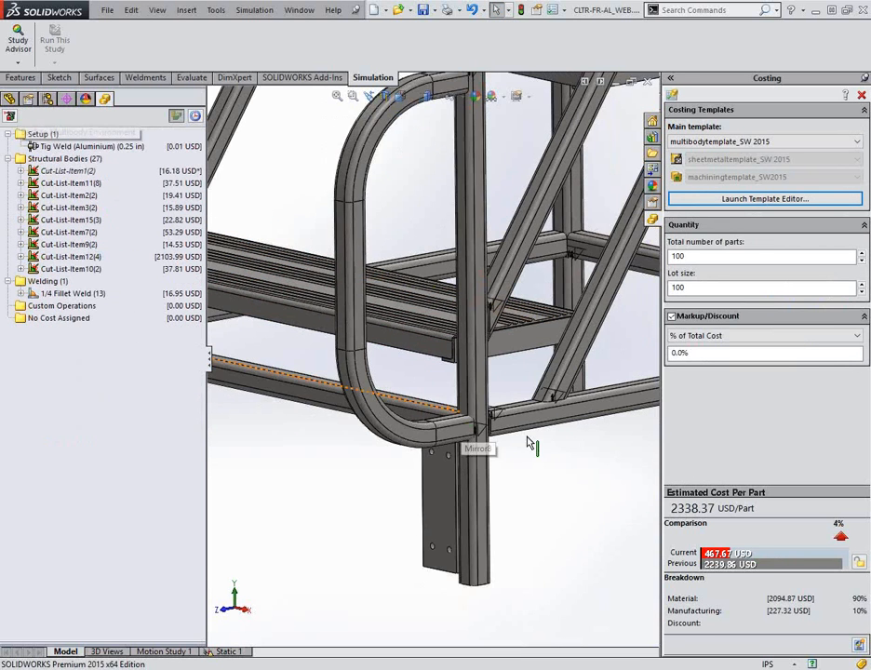
{"action": "scroll", "coordinate": [556, 450], "scroll_direction": "up", "scroll_amount": 4}
{"action": "scroll", "coordinate": [553, 296], "scroll_direction": "down", "scroll_amount": 5}
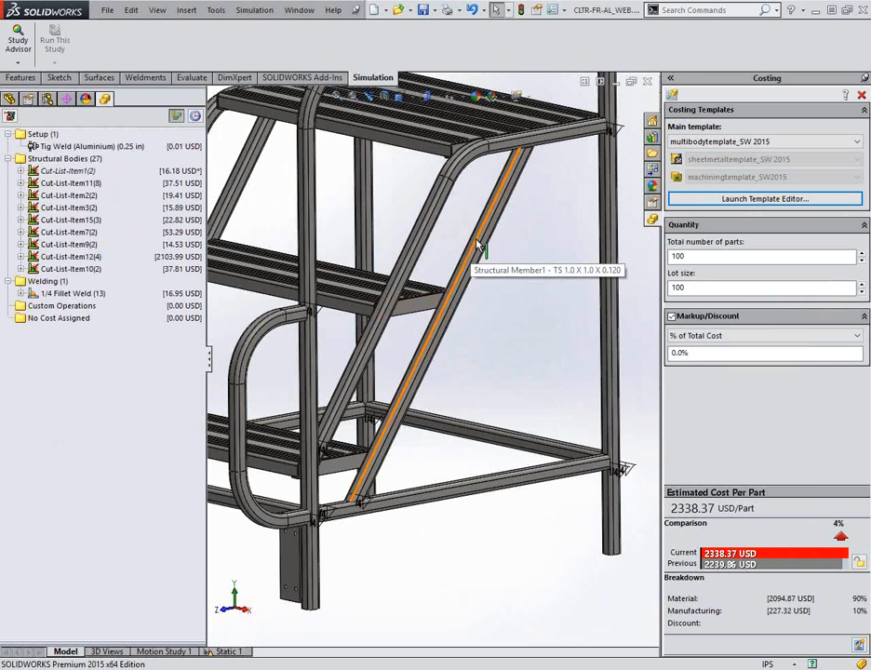
{"action": "left_click", "coordinate": [478, 244]}
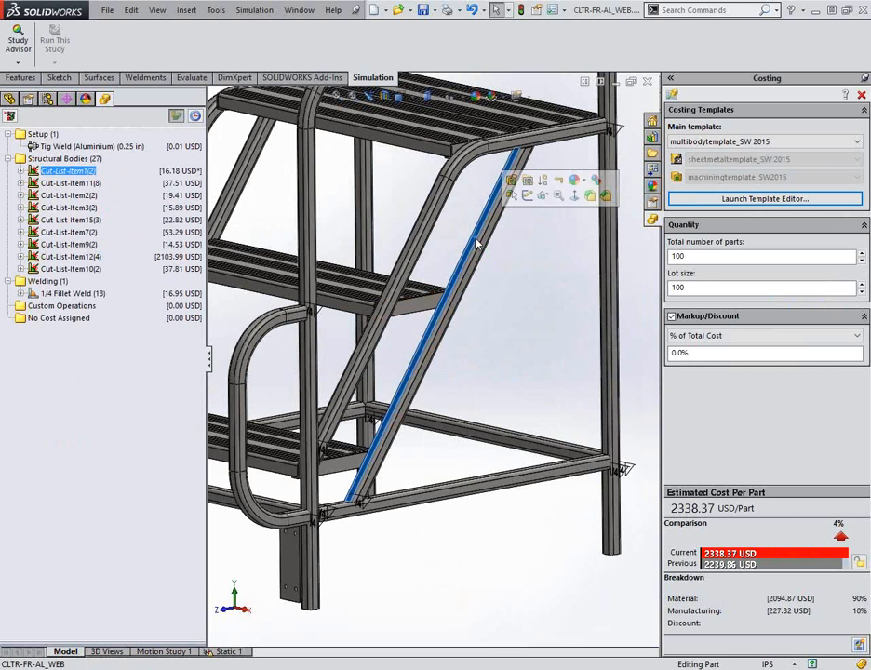
{"action": "left_click", "coordinate": [62, 175]}
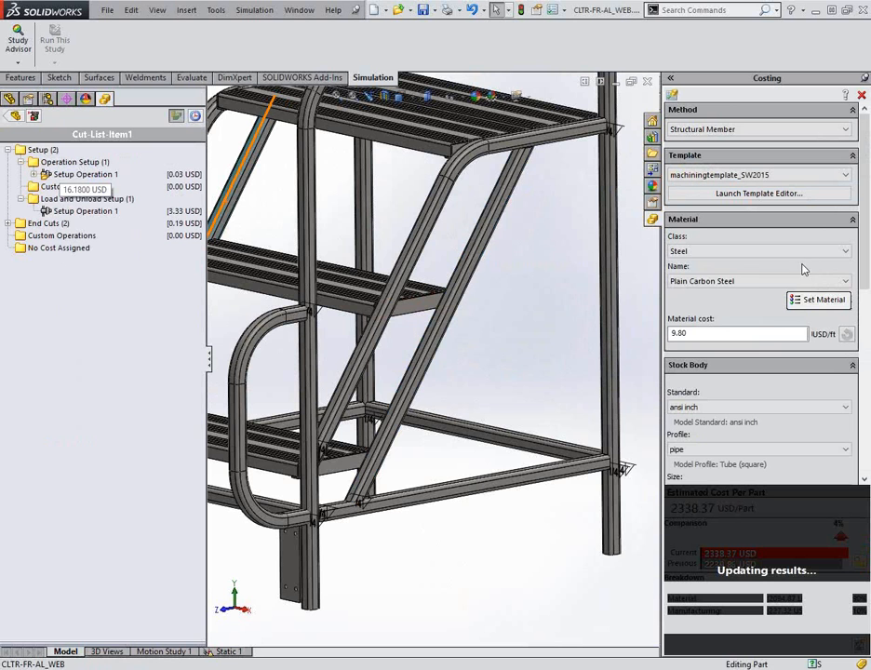
{"action": "left_click", "coordinate": [758, 281]}
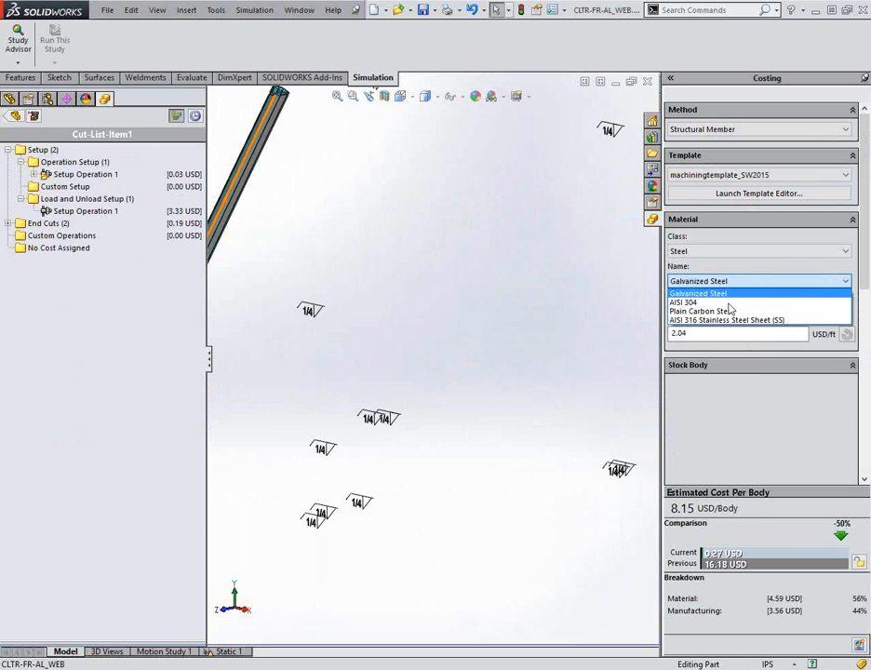
{"action": "left_click", "coordinate": [723, 304]}
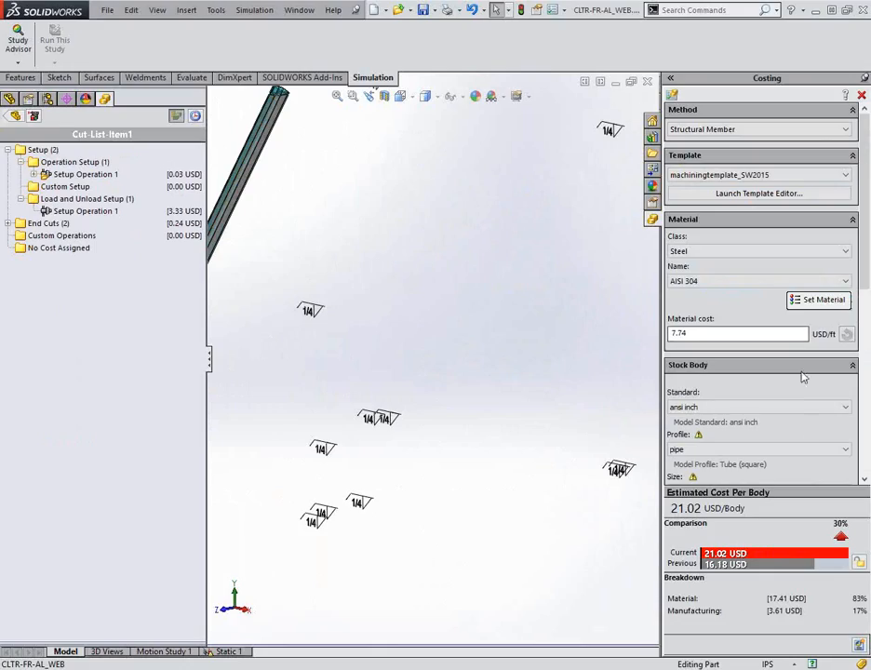
Set the stock profile of Cut-List-Item1 to Tube (square), keeping the ansi inch standard.
{"action": "left_click", "coordinate": [804, 407]}
{"action": "left_click", "coordinate": [805, 409]}
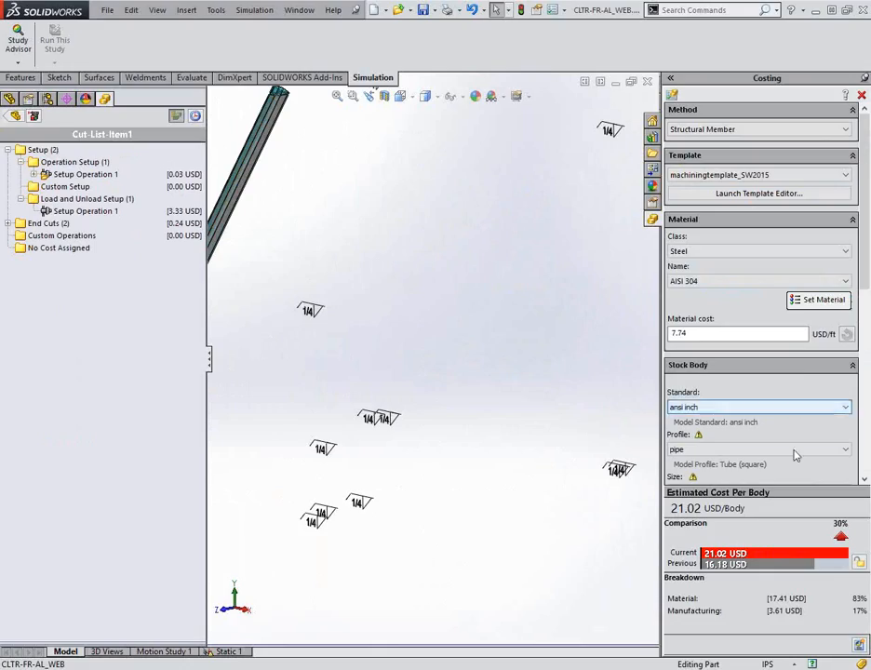
{"action": "scroll", "coordinate": [863, 292], "scroll_direction": "down", "scroll_amount": 3}
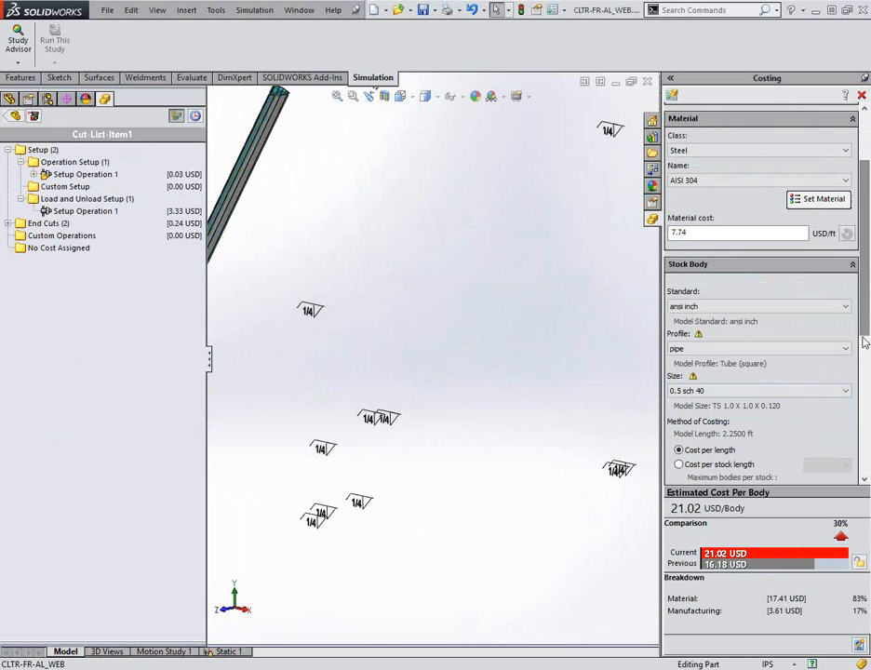
{"action": "left_click", "coordinate": [749, 348]}
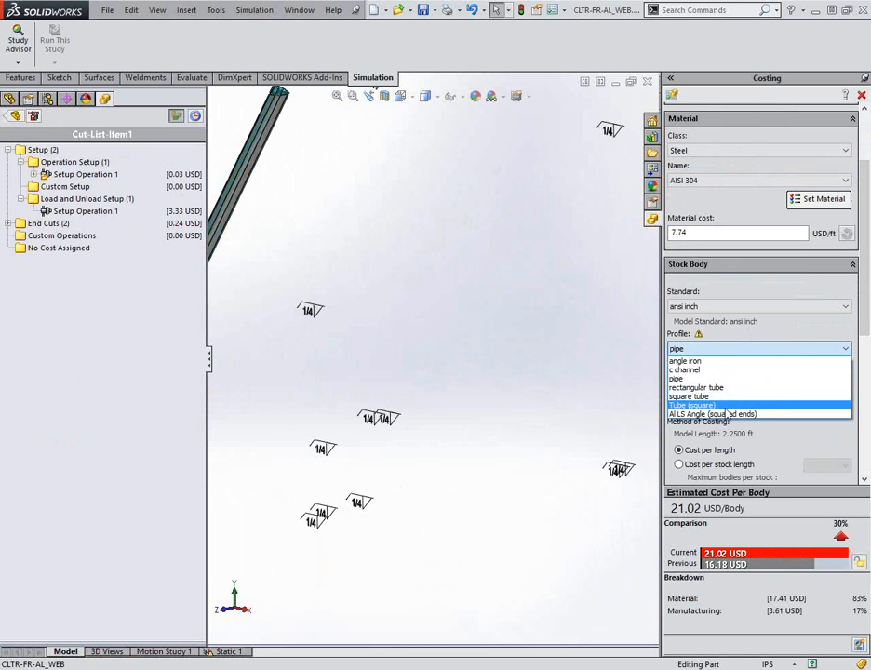
{"action": "left_click", "coordinate": [691, 405]}
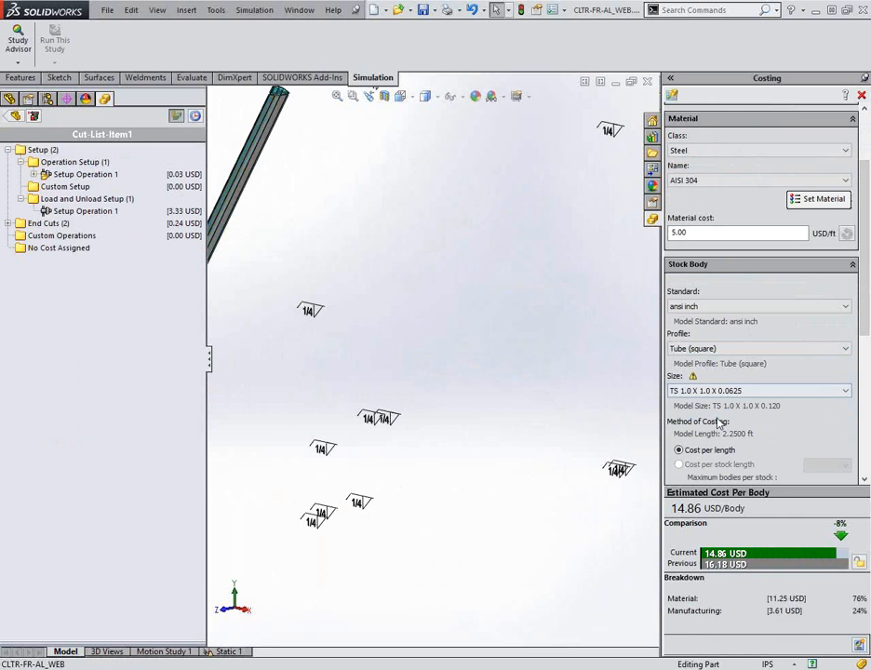
Set the tube's stock size to TS 1.0 X 1.0 X 0.120 and review its costing method and cut list data.
{"action": "left_click", "coordinate": [782, 399]}
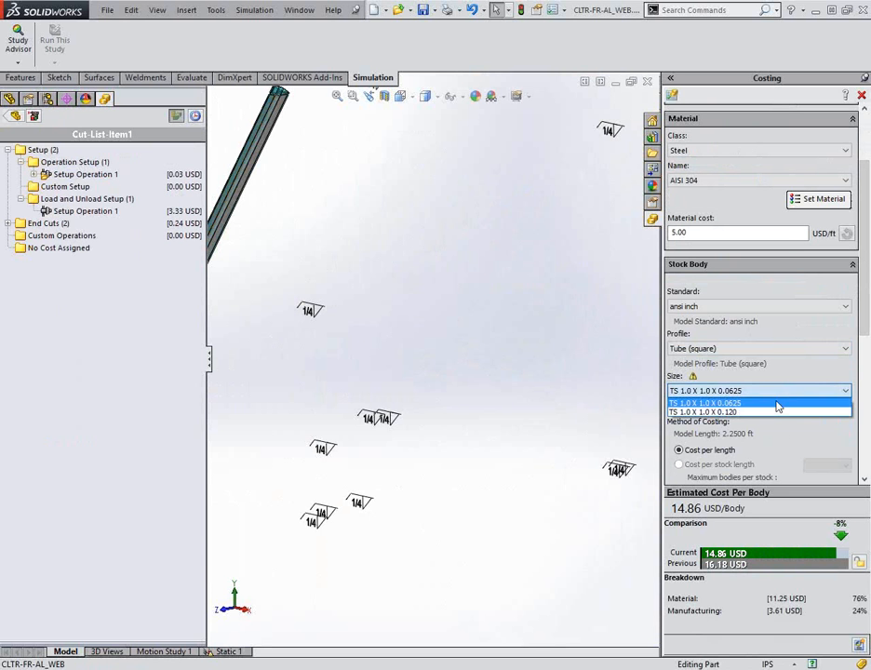
{"action": "left_click", "coordinate": [739, 413]}
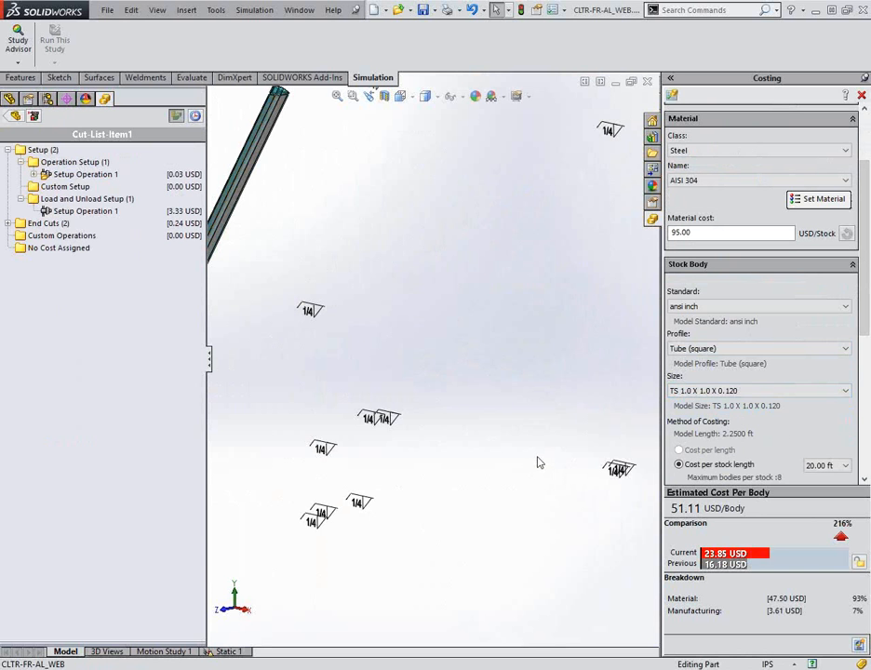
{"action": "left_click_drag", "start_coordinate": [862, 304], "coordinate": [863, 358]}
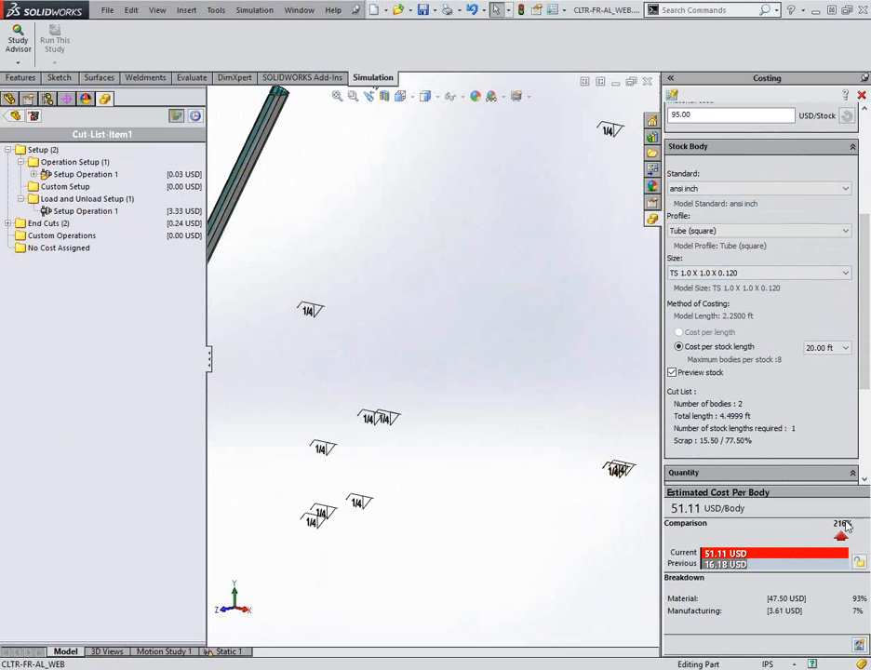
Set the tube's stock size to TS 1.0 X 1.0 X 0.0625.
{"action": "left_click", "coordinate": [739, 272]}
{"action": "left_click", "coordinate": [739, 293]}
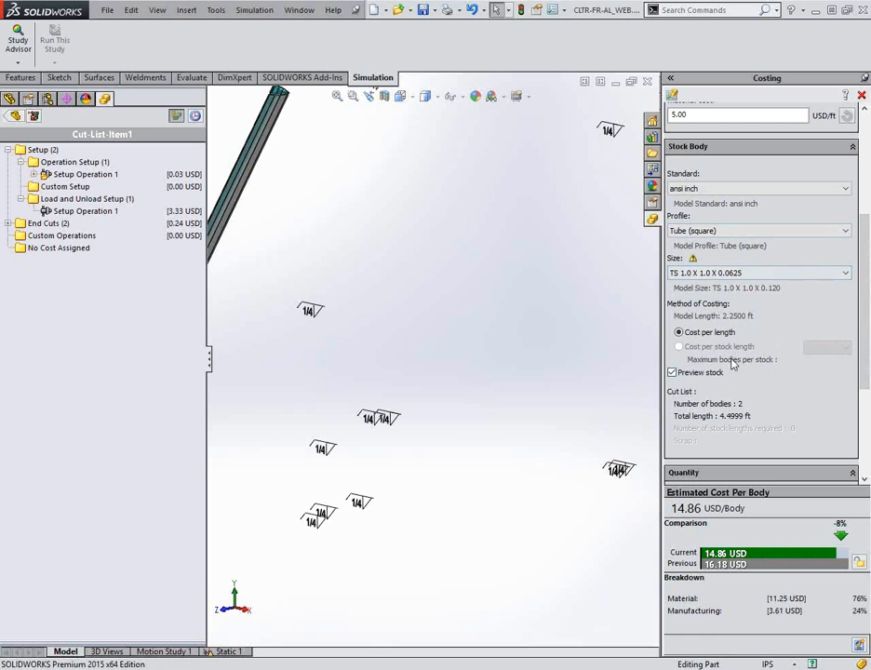
Set the tube's material to 6061-T6 (SS) from the Aluminium Alloys class and cost it per stock length.
{"action": "left_click", "coordinate": [735, 272]}
{"action": "left_click", "coordinate": [735, 285]}
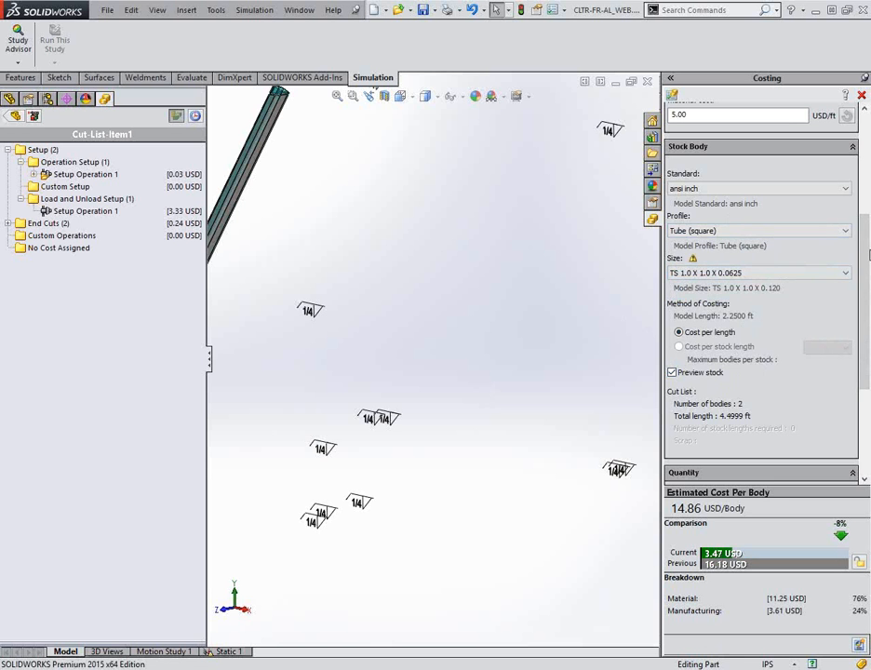
{"action": "scroll", "coordinate": [865, 240], "scroll_direction": "up", "scroll_amount": 1}
{"action": "scroll", "coordinate": [866, 240], "scroll_direction": "up", "scroll_amount": 3}
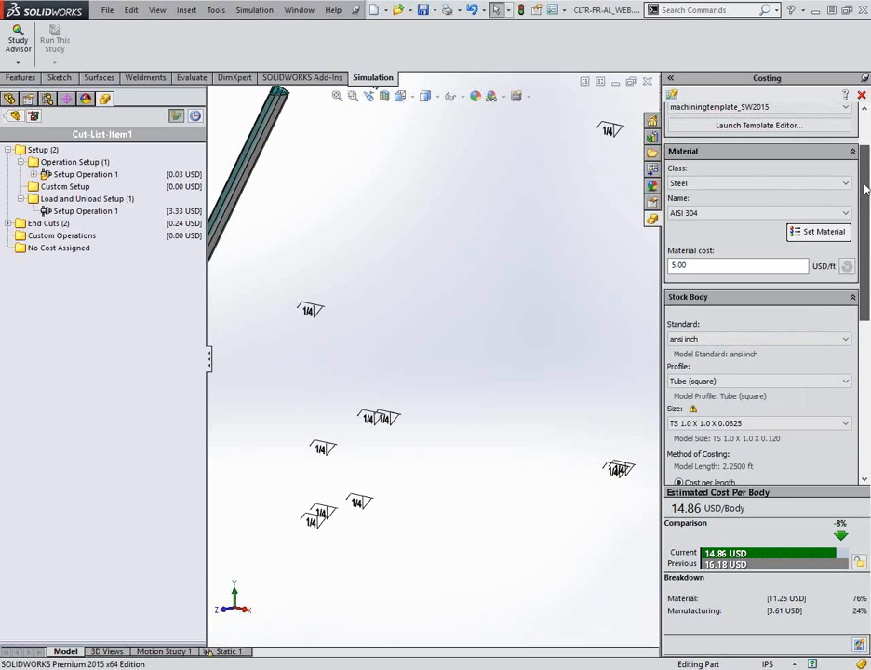
{"action": "left_click", "coordinate": [794, 183]}
{"action": "left_click", "coordinate": [776, 196]}
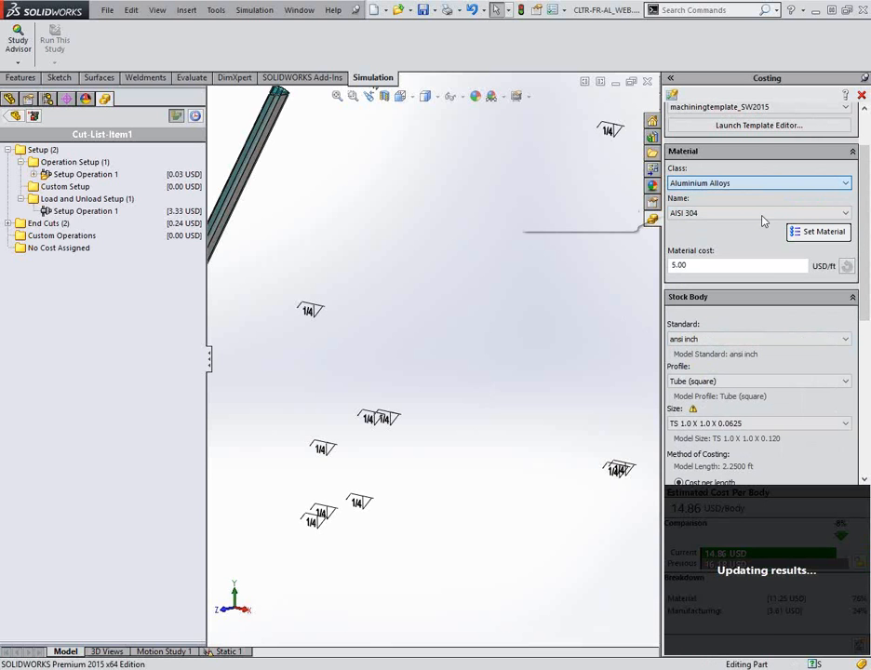
{"action": "left_click", "coordinate": [763, 221]}
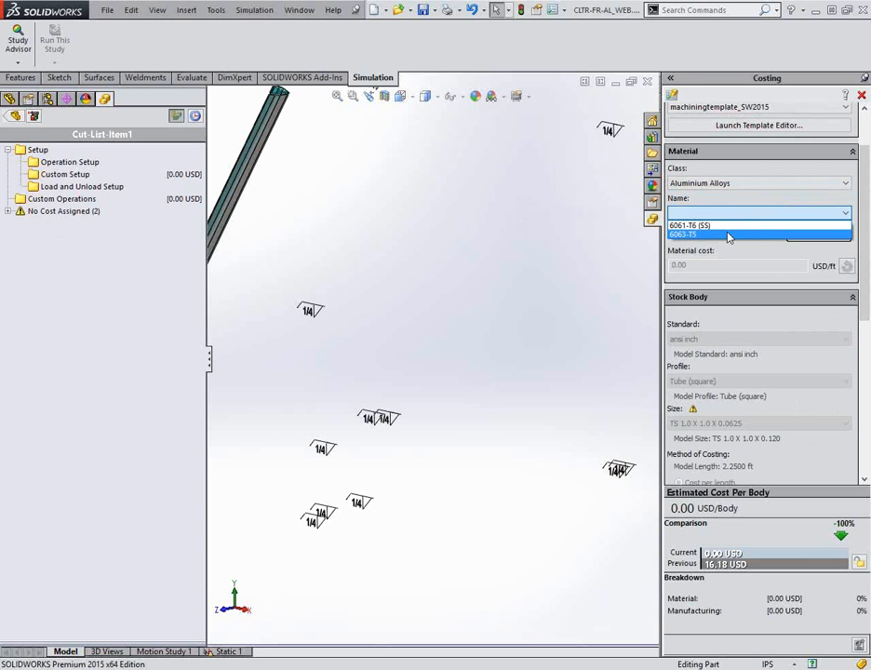
{"action": "left_click", "coordinate": [713, 224]}
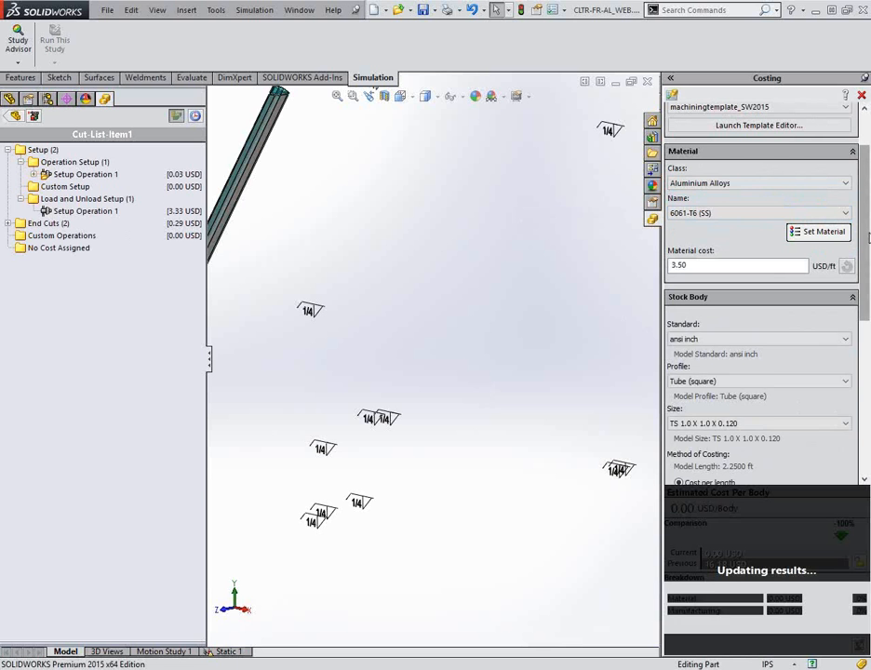
{"action": "left_click_drag", "start_coordinate": [868, 238], "coordinate": [867, 325]}
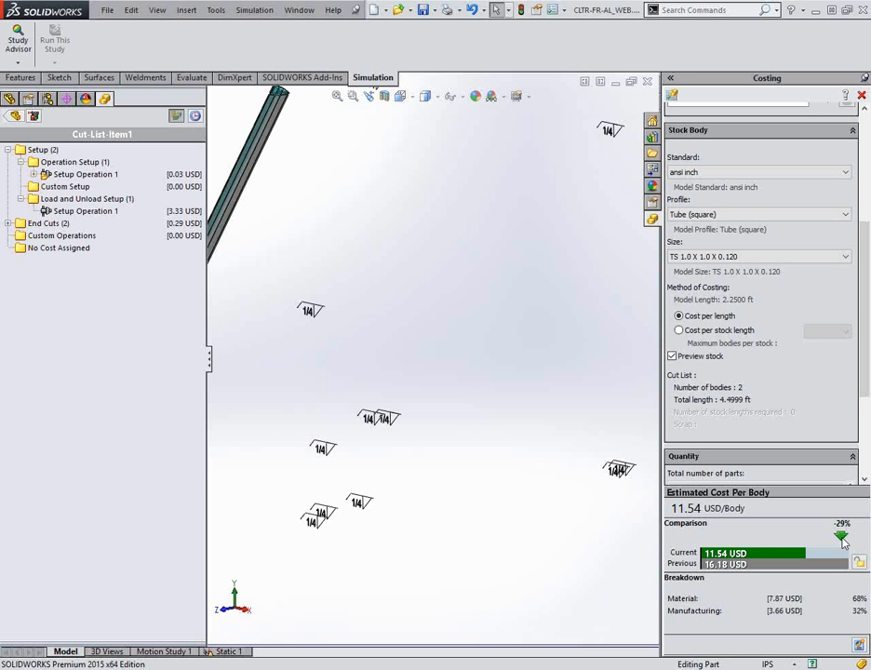
{"action": "left_click", "coordinate": [678, 330]}
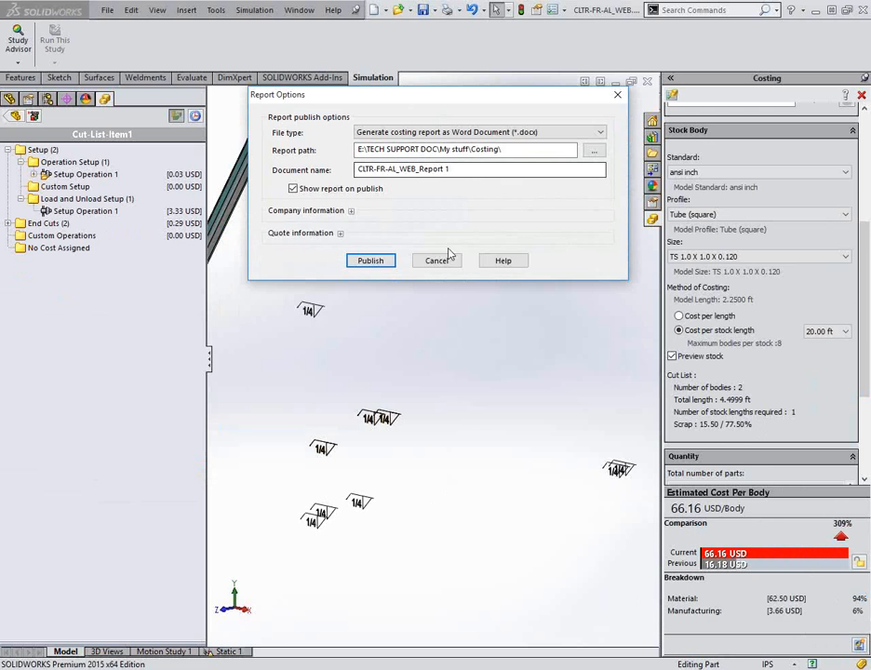
Expand the report's company and quote information, and publish the costing report as Word document CLTR-FR-AL_WEB_Report 1 with show report on publish.
{"action": "left_click", "coordinate": [350, 212]}
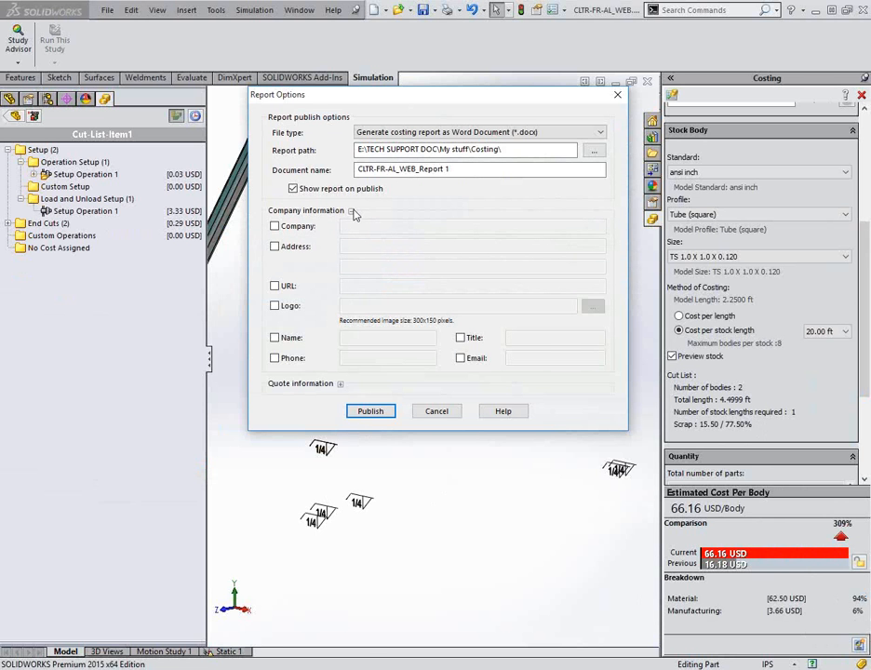
{"action": "left_click", "coordinate": [341, 385]}
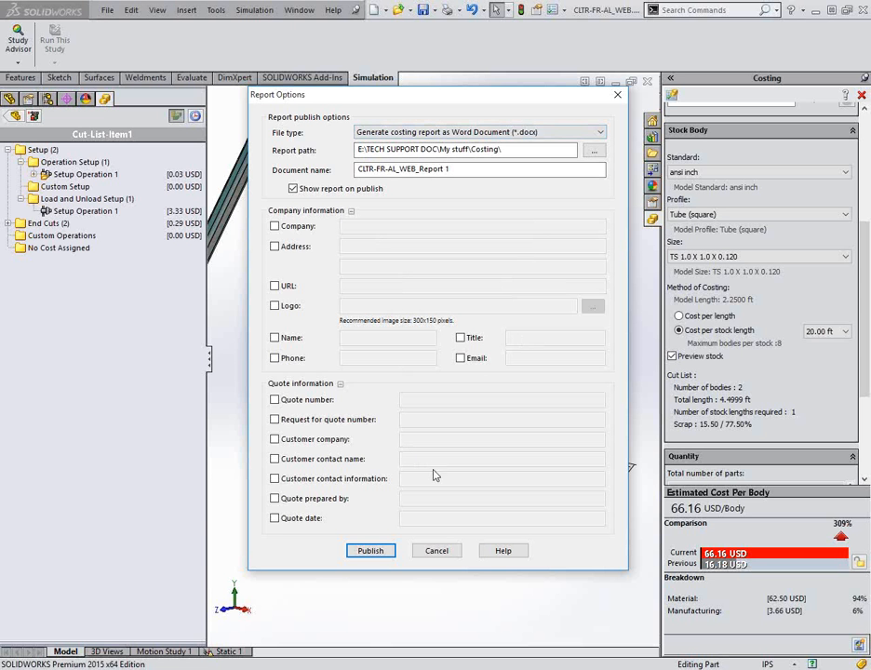
{"action": "left_click", "coordinate": [372, 551]}
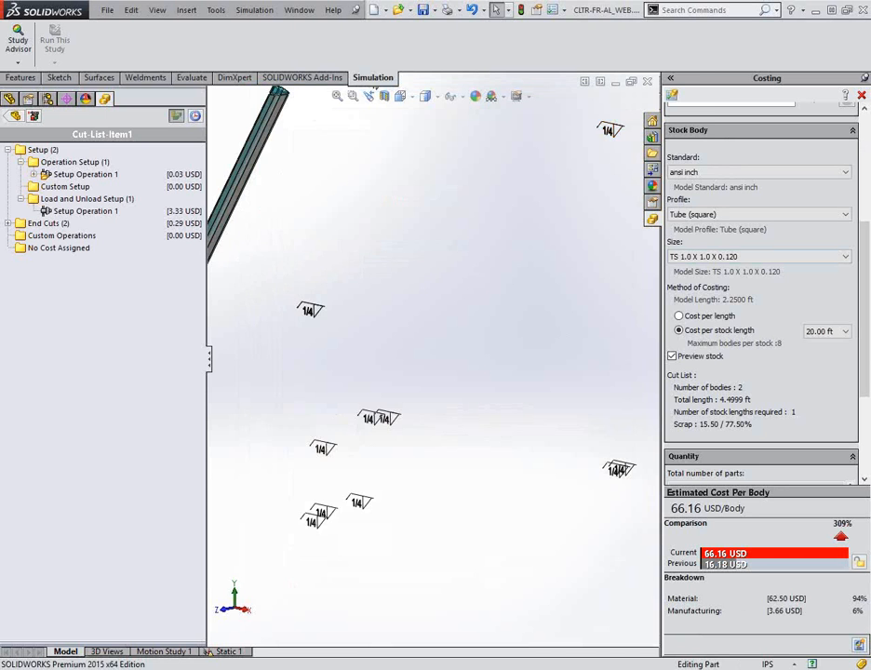
{"action": "key", "text": "super+e"}
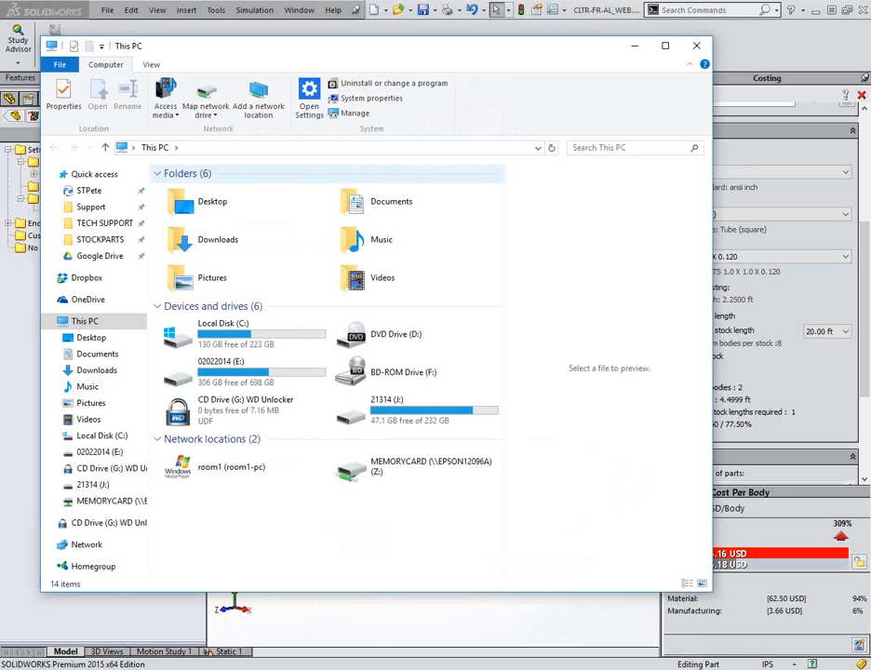
{"action": "left_click_drag", "start_coordinate": [428, 51], "coordinate": [0, 49]}
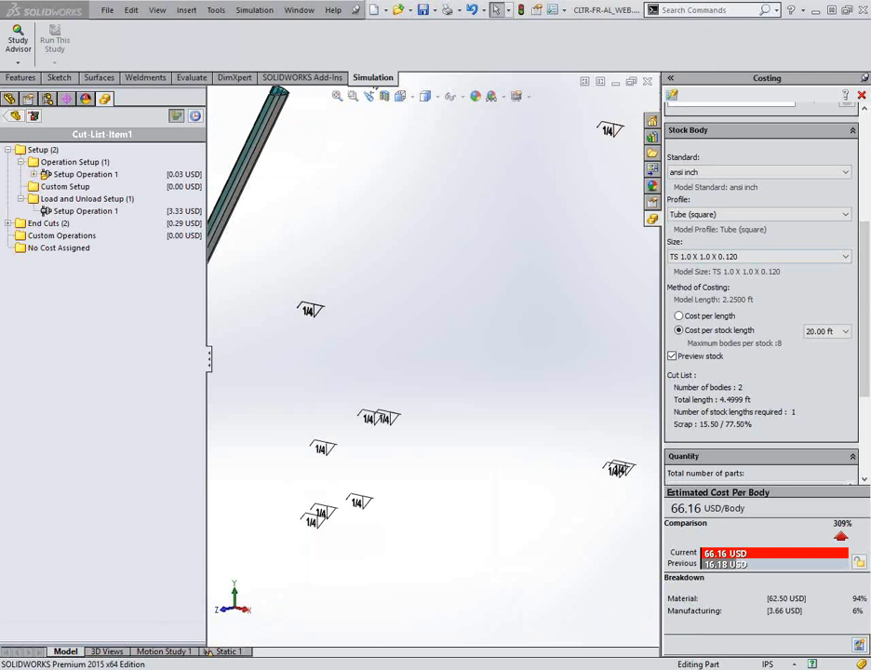
Show the Costing Report Template Folder in the system options' file locations and delete its listed folder.
{"action": "left_click", "coordinate": [556, 11]}
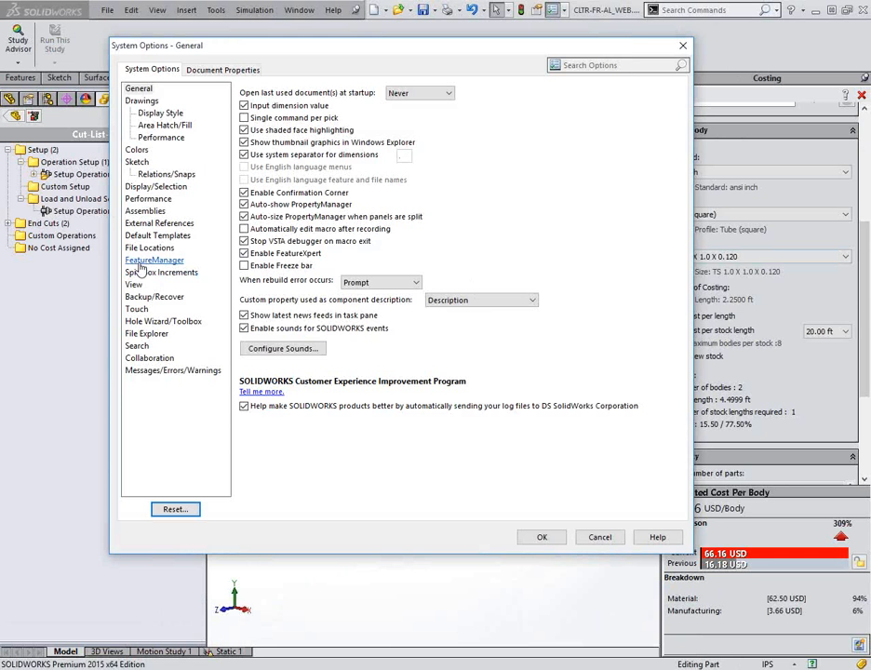
{"action": "left_click", "coordinate": [139, 250]}
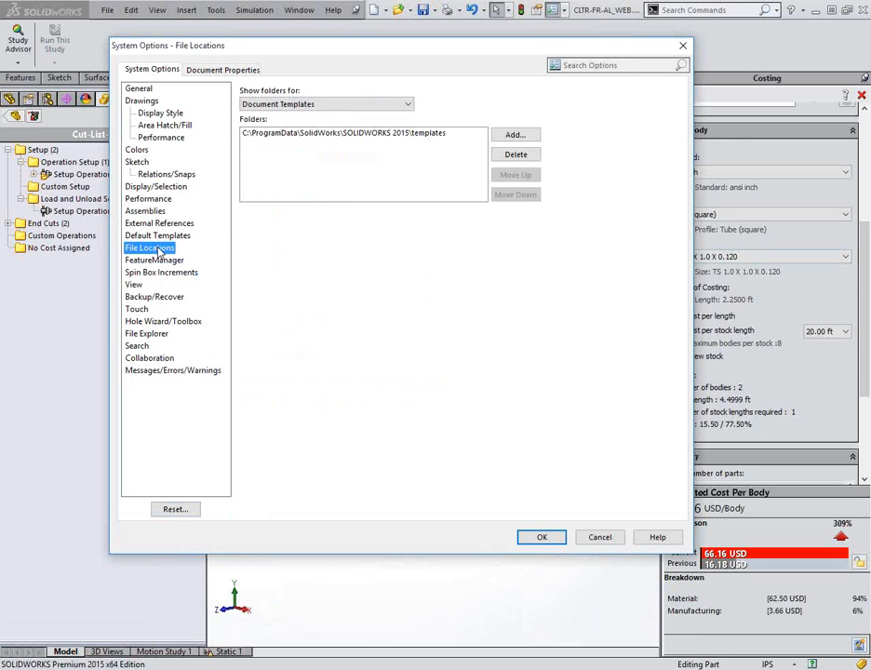
{"action": "left_click", "coordinate": [321, 105]}
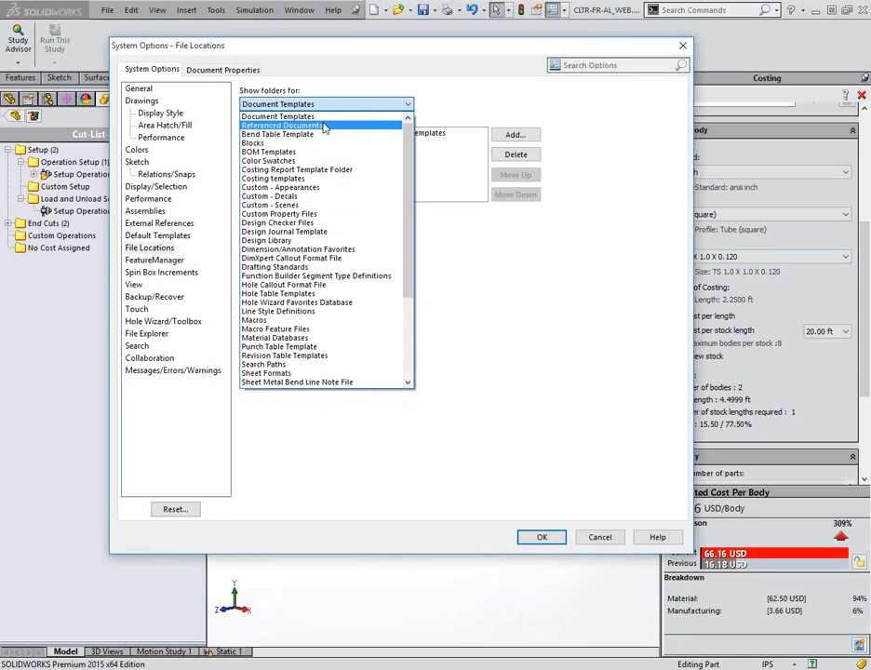
{"action": "left_click", "coordinate": [316, 169]}
{"action": "left_click_drag", "start_coordinate": [364, 196], "coordinate": [470, 209]}
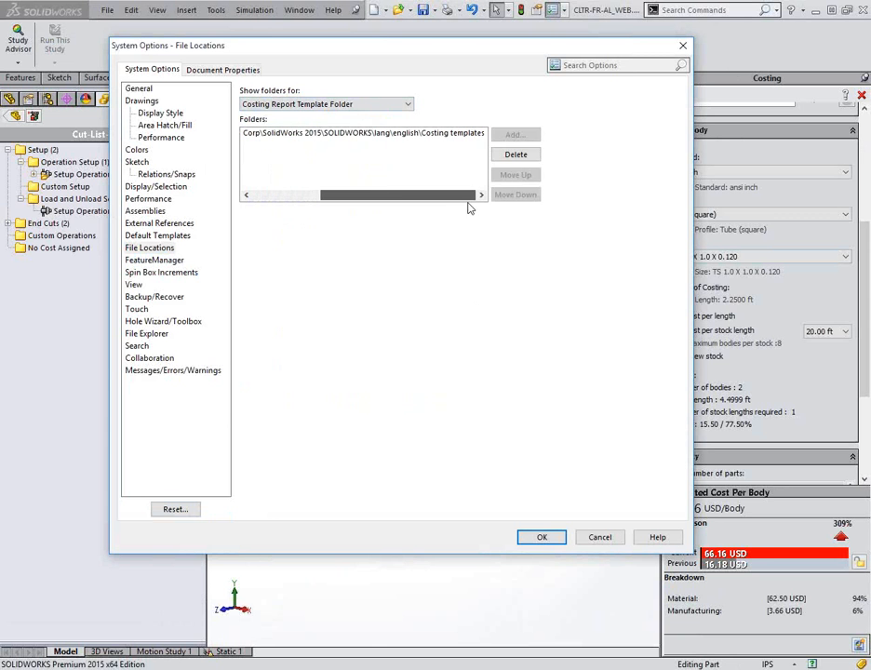
{"action": "left_click", "coordinate": [483, 136]}
{"action": "left_click", "coordinate": [515, 154]}
Start adding a costing report template folder and look through the folders on the E: drive.
{"action": "left_click", "coordinate": [513, 135]}
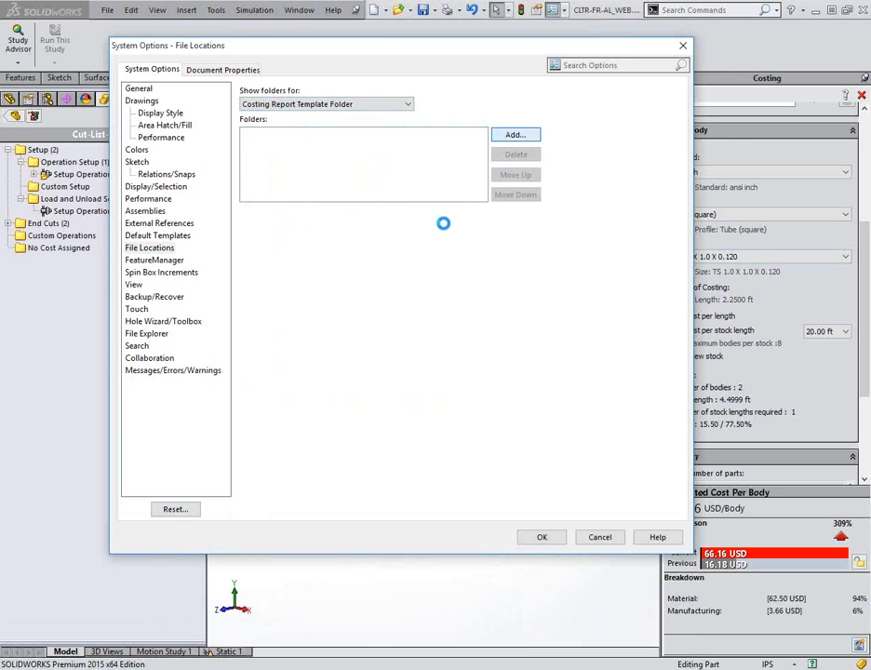
{"action": "scroll", "coordinate": [337, 269], "scroll_direction": "down", "scroll_amount": 2}
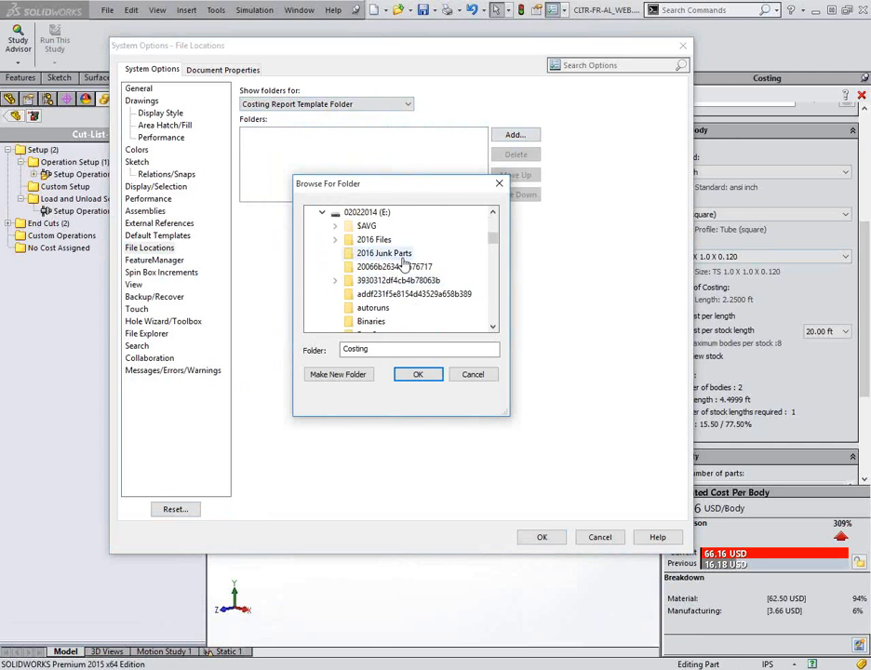
{"action": "scroll", "coordinate": [402, 241], "scroll_direction": "down", "scroll_amount": 3}
{"action": "scroll", "coordinate": [402, 269], "scroll_direction": "down", "scroll_amount": 5}
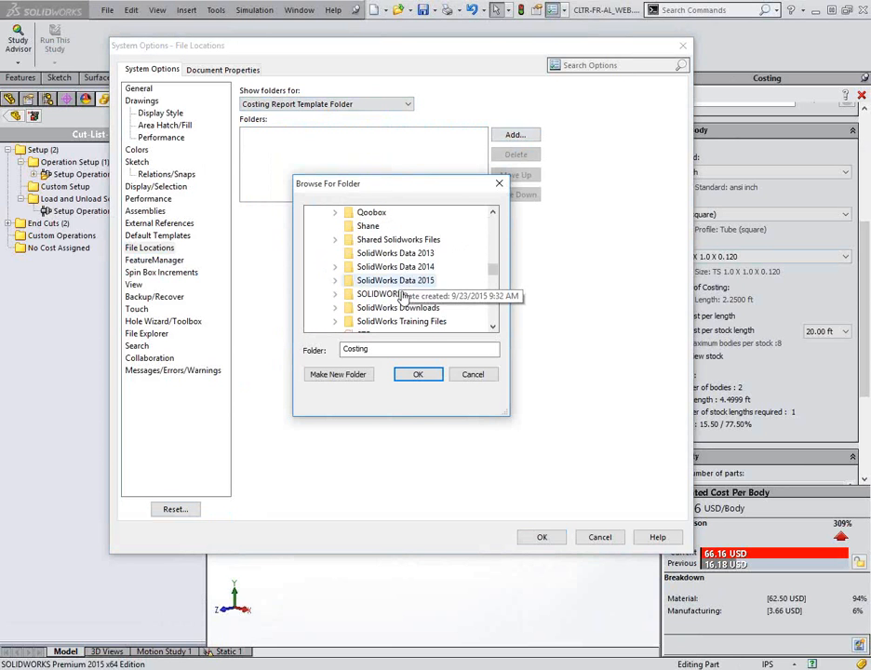
{"action": "scroll", "coordinate": [402, 281], "scroll_direction": "up", "scroll_amount": 1}
{"action": "scroll", "coordinate": [402, 289], "scroll_direction": "down", "scroll_amount": 1}
{"action": "scroll", "coordinate": [403, 289], "scroll_direction": "up", "scroll_amount": 1}
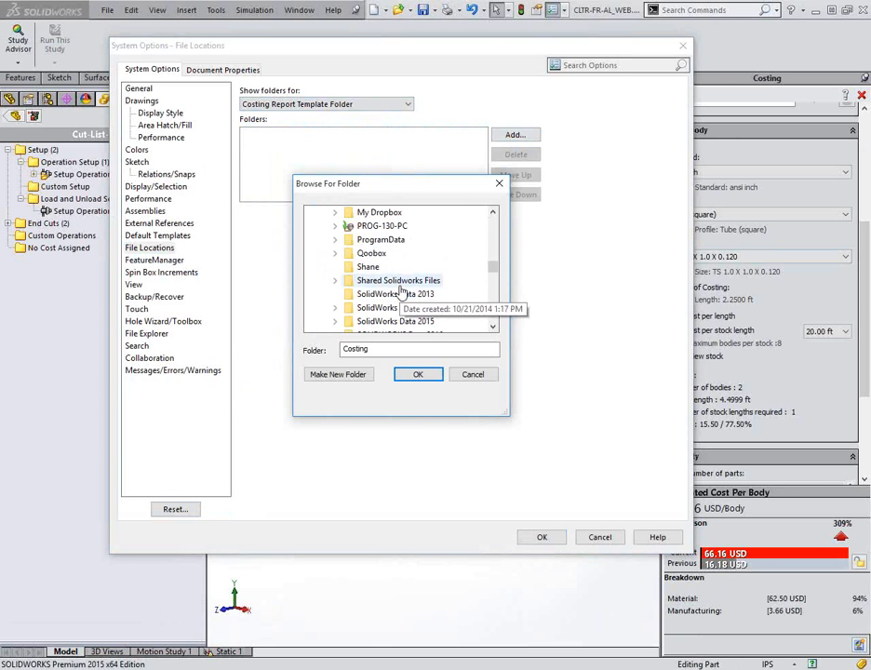
{"action": "scroll", "coordinate": [400, 294], "scroll_direction": "up", "scroll_amount": 1}
{"action": "scroll", "coordinate": [399, 292], "scroll_direction": "down", "scroll_amount": 3}
{"action": "scroll", "coordinate": [398, 288], "scroll_direction": "down", "scroll_amount": 2}
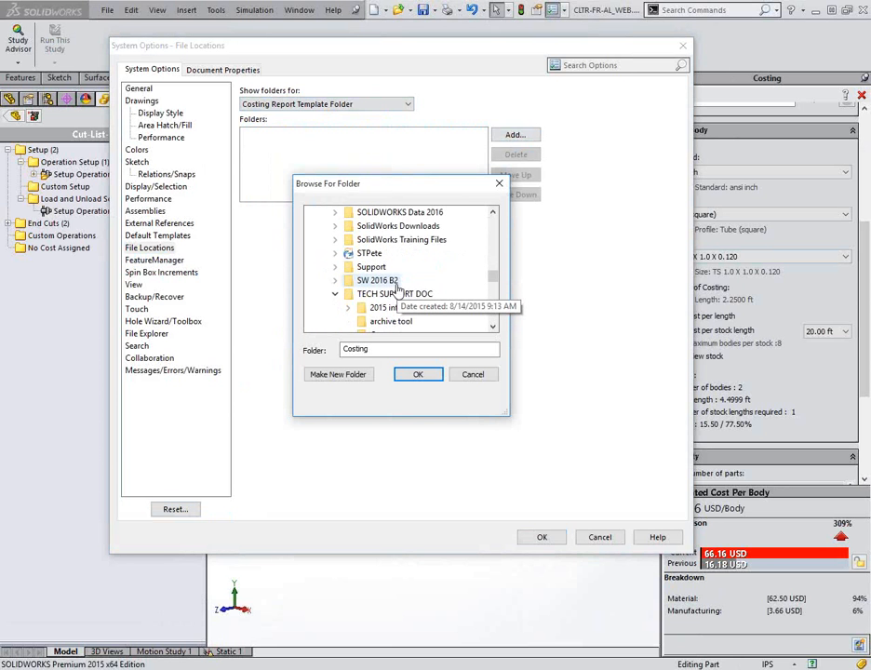
{"action": "left_click_drag", "start_coordinate": [491, 277], "coordinate": [492, 231]}
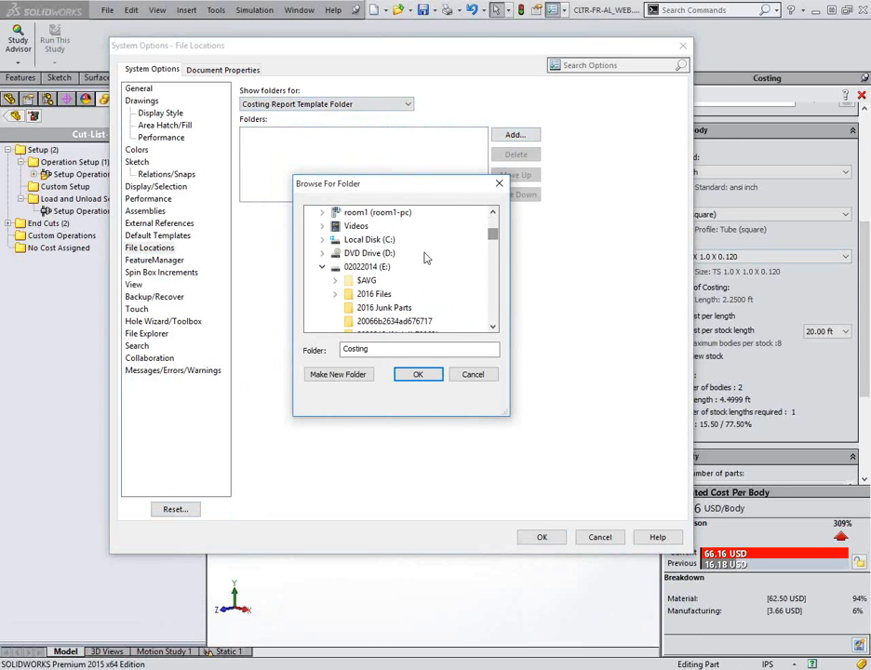
Browse the C: drive to Program Files\SOLIDWORKS Corp\SolidWorks 2015 for the report template folder.
{"action": "left_click", "coordinate": [322, 240]}
{"action": "scroll", "coordinate": [419, 274], "scroll_direction": "down", "scroll_amount": 4}
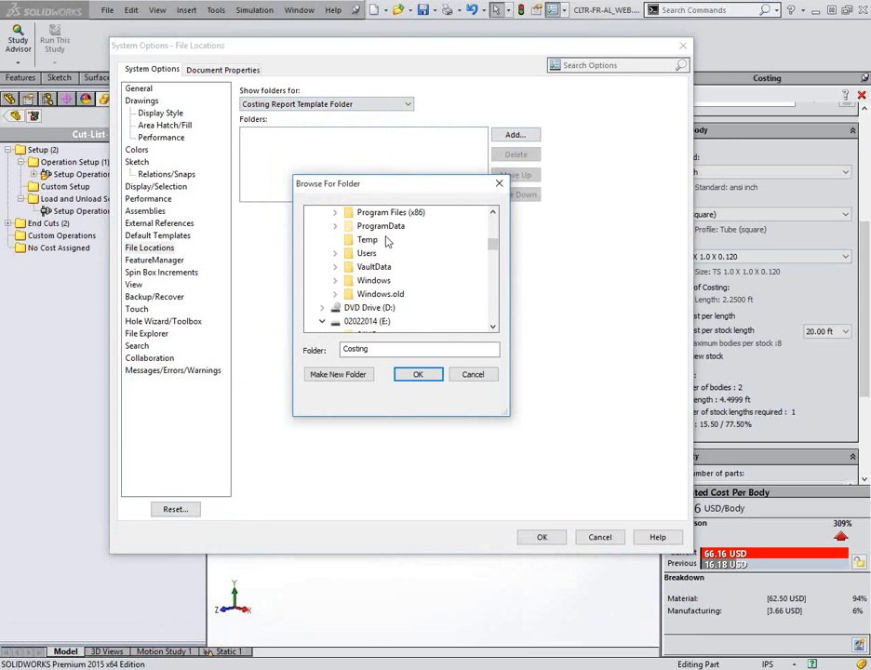
{"action": "scroll", "coordinate": [385, 241], "scroll_direction": "up", "scroll_amount": 2}
{"action": "left_click", "coordinate": [387, 281]}
{"action": "scroll", "coordinate": [387, 291], "scroll_direction": "down", "scroll_amount": 6}
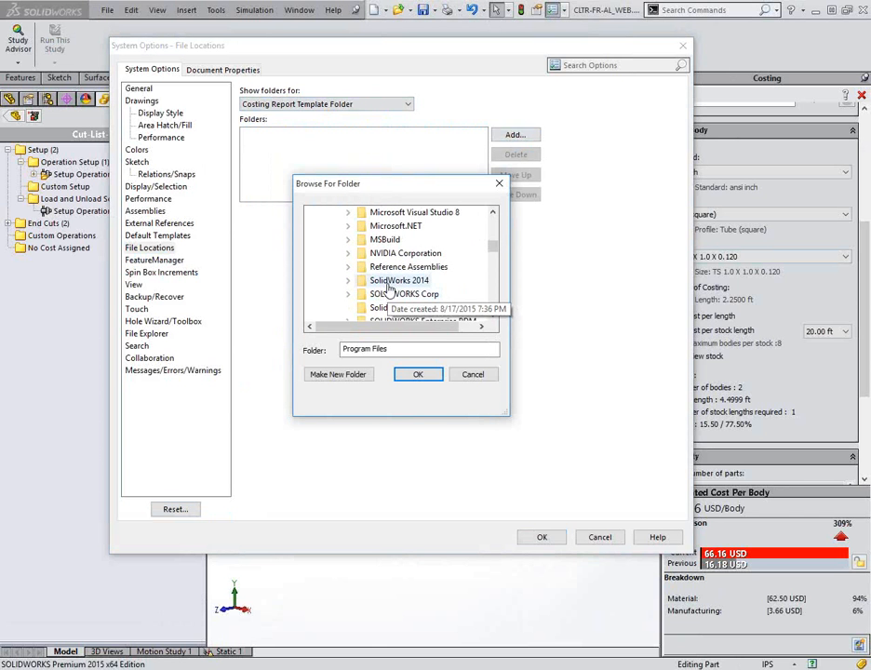
{"action": "left_click", "coordinate": [391, 292]}
{"action": "left_click", "coordinate": [391, 281]}
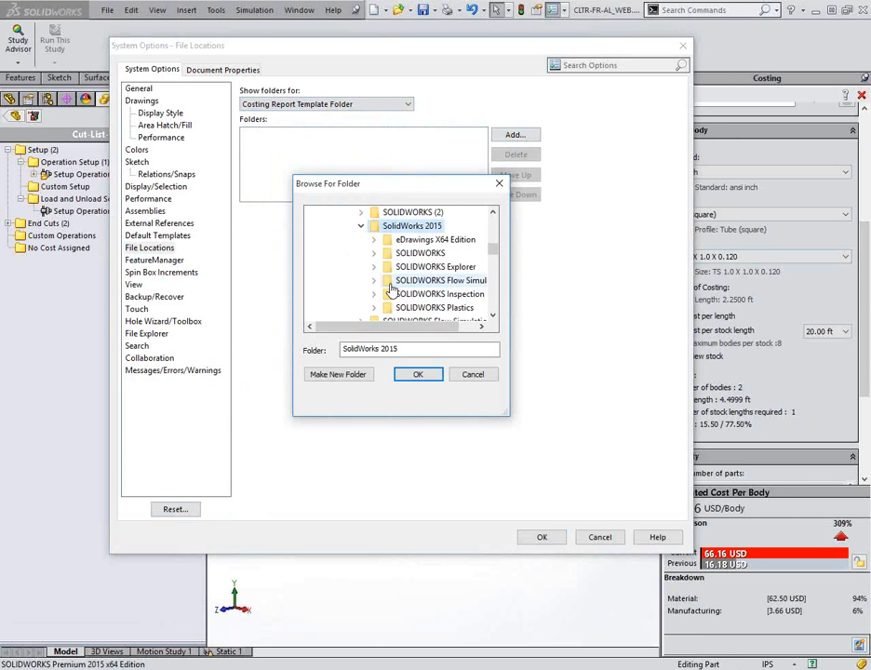
Choose the SOLIDWORKS\lang\english subfolder as the Costing Report Template Folder and apply the system options.
{"action": "scroll", "coordinate": [391, 260], "scroll_direction": "down", "scroll_amount": 1}
{"action": "left_click", "coordinate": [400, 214]}
{"action": "scroll", "coordinate": [410, 270], "scroll_direction": "down", "scroll_amount": 1}
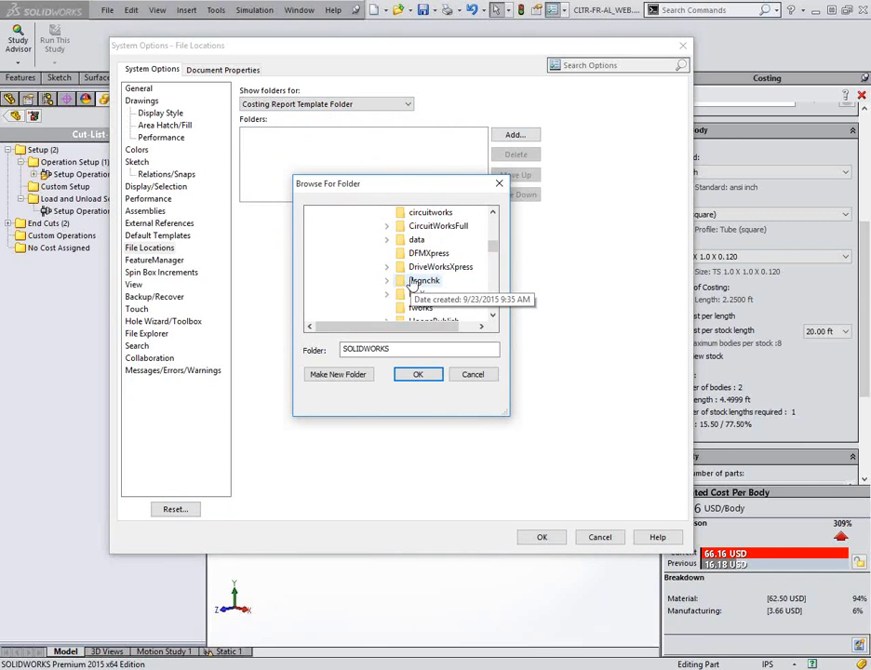
{"action": "scroll", "coordinate": [417, 255], "scroll_direction": "down", "scroll_amount": 2}
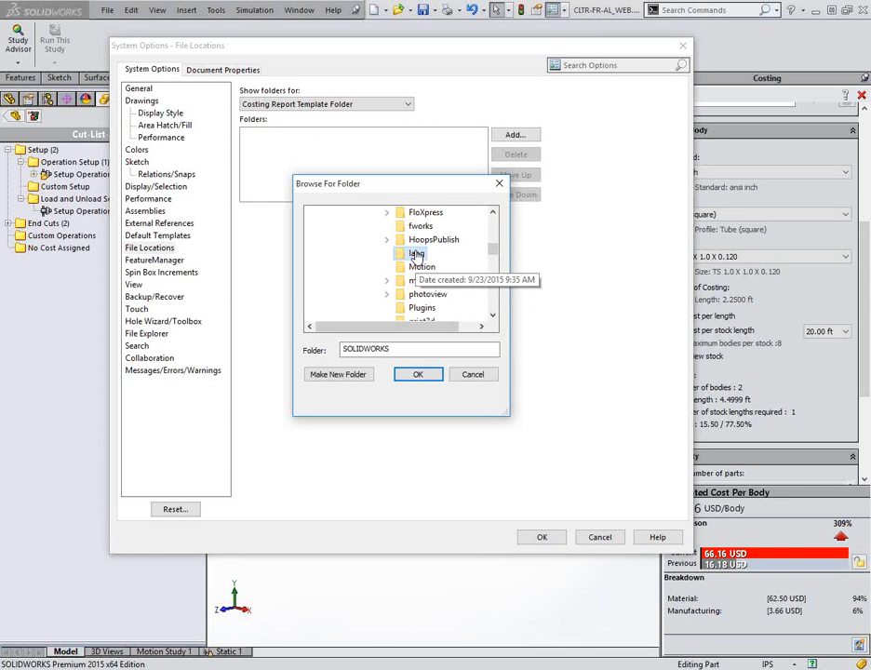
{"action": "left_click", "coordinate": [417, 255]}
{"action": "left_click", "coordinate": [431, 281]}
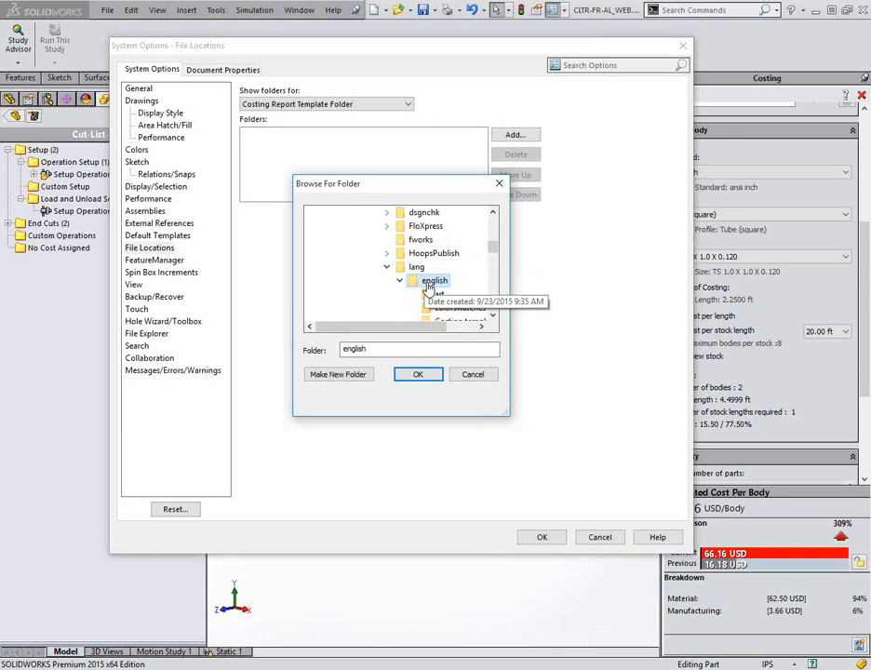
{"action": "left_click", "coordinate": [417, 374]}
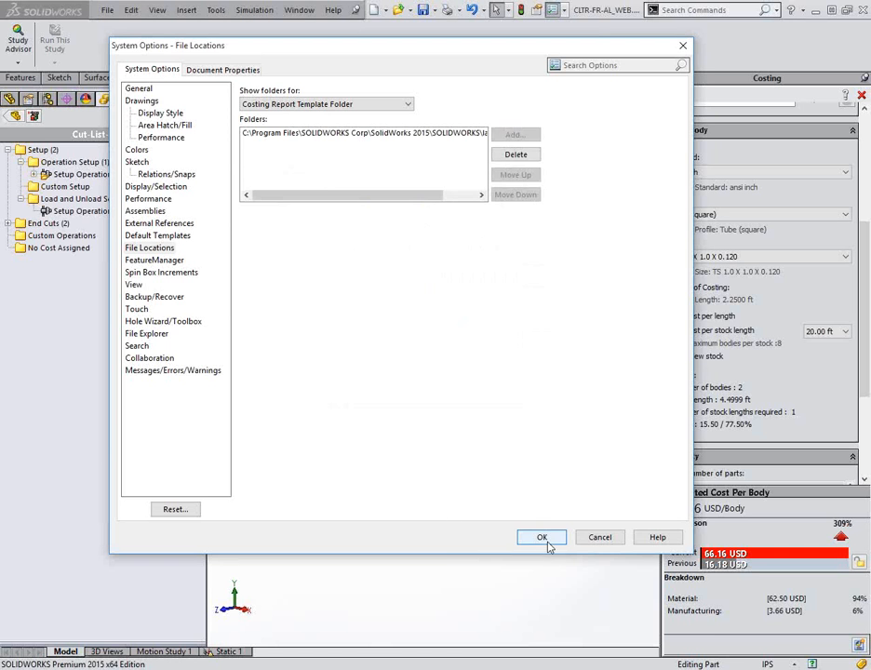
{"action": "left_click", "coordinate": [540, 539]}
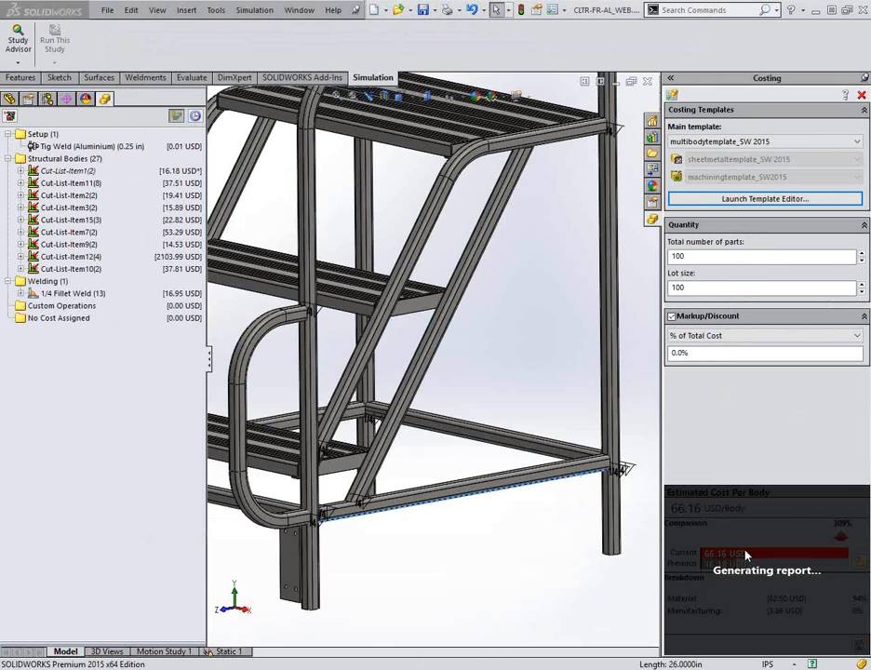
Review the published costing report in Word, examining the material, quantity, estimated cost, cost breakdown and estimated time.
{"action": "scroll", "coordinate": [521, 512], "scroll_direction": "up", "scroll_amount": 5}
{"action": "scroll", "coordinate": [523, 515], "scroll_direction": "down", "scroll_amount": 5}
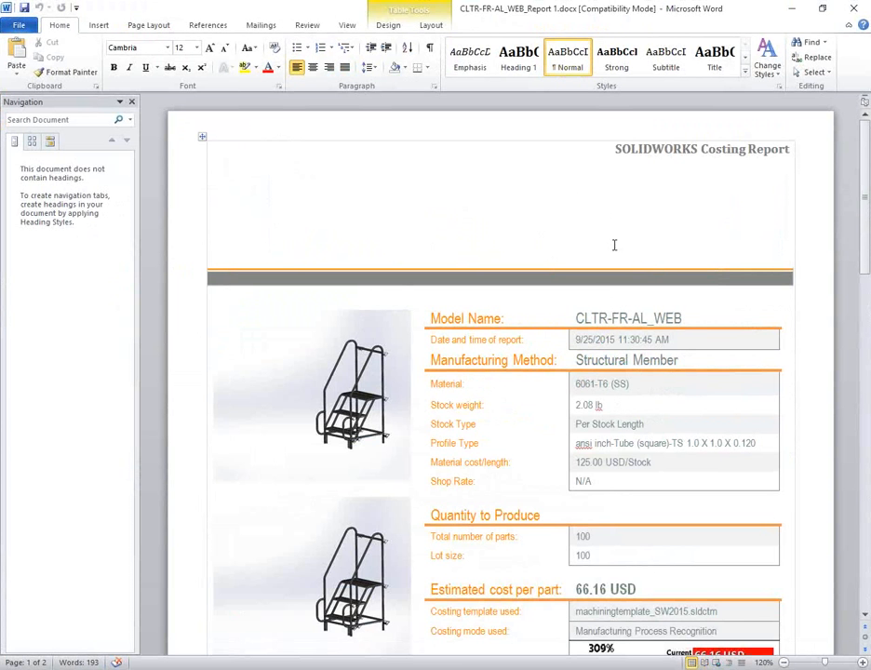
{"action": "scroll", "coordinate": [517, 230], "scroll_direction": "down", "scroll_amount": 3}
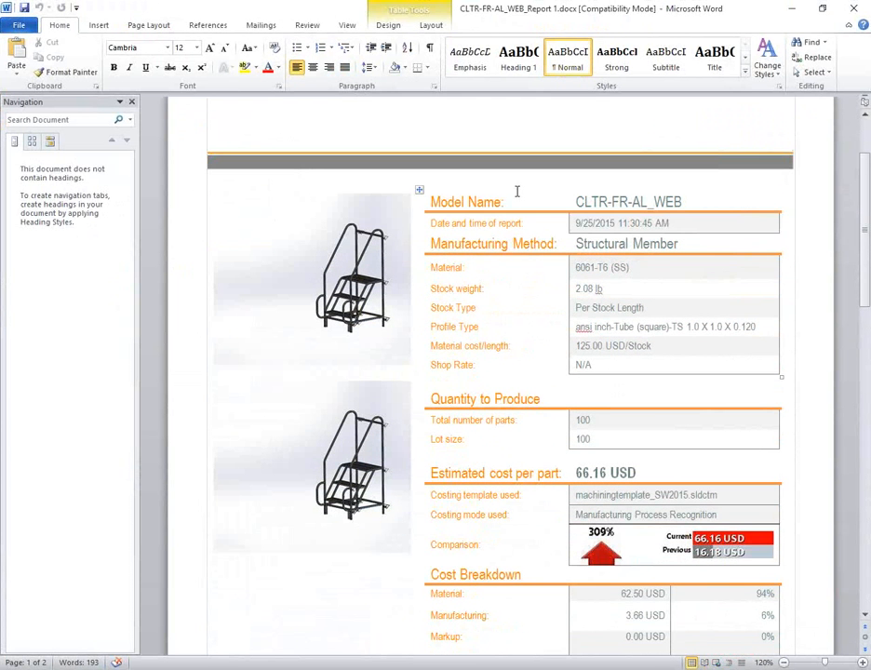
{"action": "scroll", "coordinate": [553, 362], "scroll_direction": "down", "scroll_amount": 2}
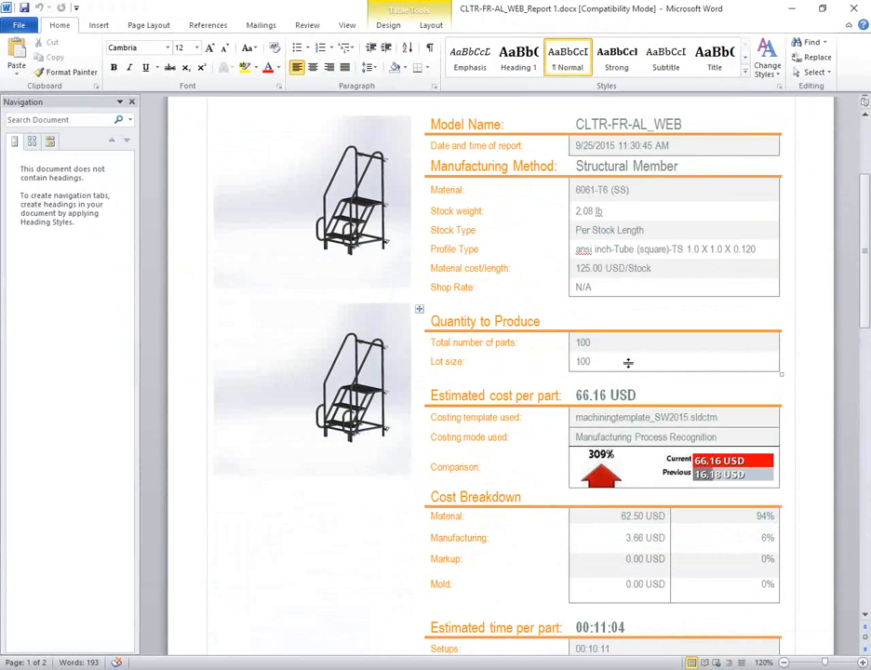
{"action": "scroll", "coordinate": [585, 341], "scroll_direction": "down", "scroll_amount": 4}
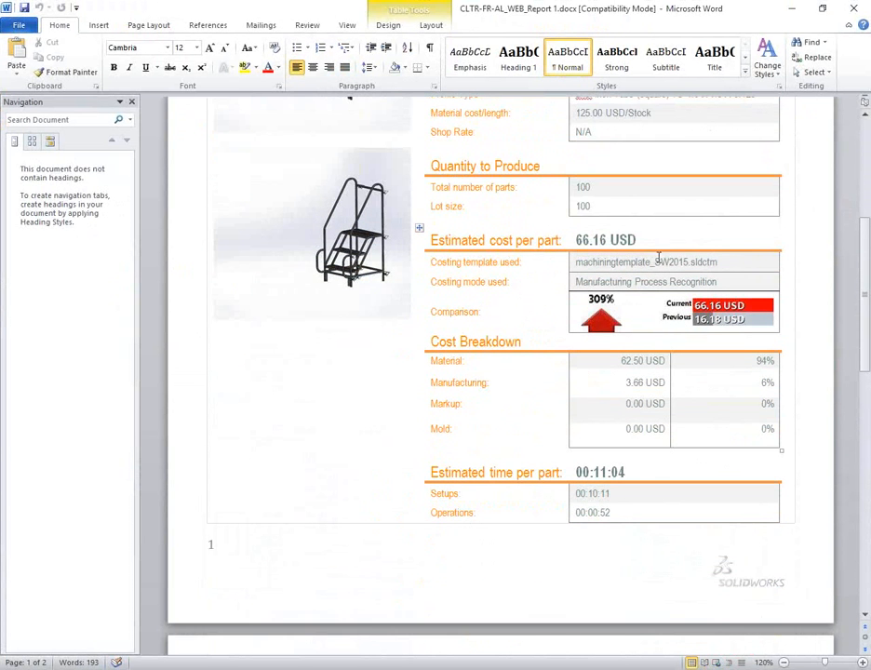
{"action": "scroll", "coordinate": [562, 272], "scroll_direction": "down", "scroll_amount": 2}
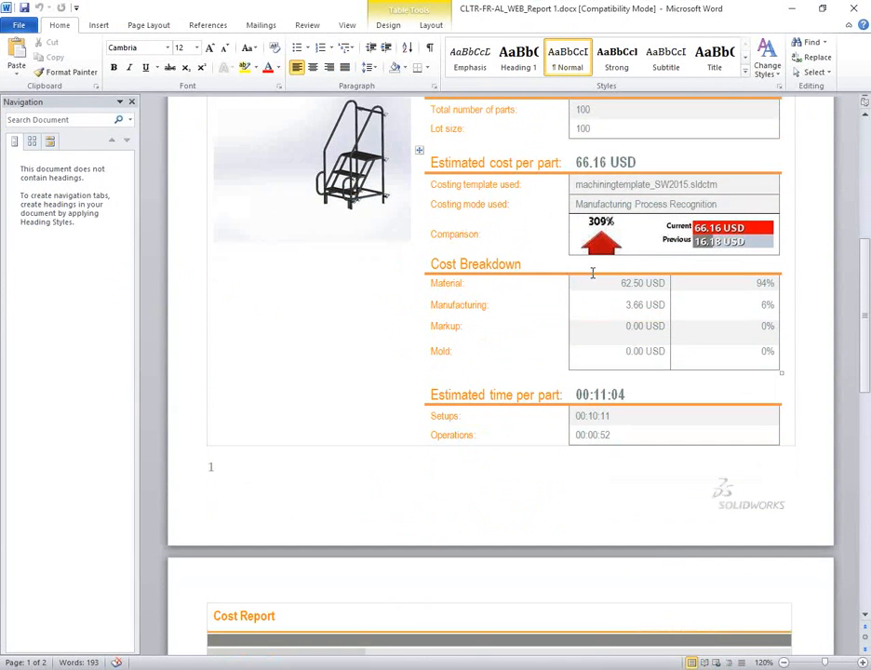
Review the rest of the costing report in Word, examining the manufacturing cost breakdown, setup and end cut operations, and cost summary.
{"action": "scroll", "coordinate": [633, 363], "scroll_direction": "down", "scroll_amount": 3}
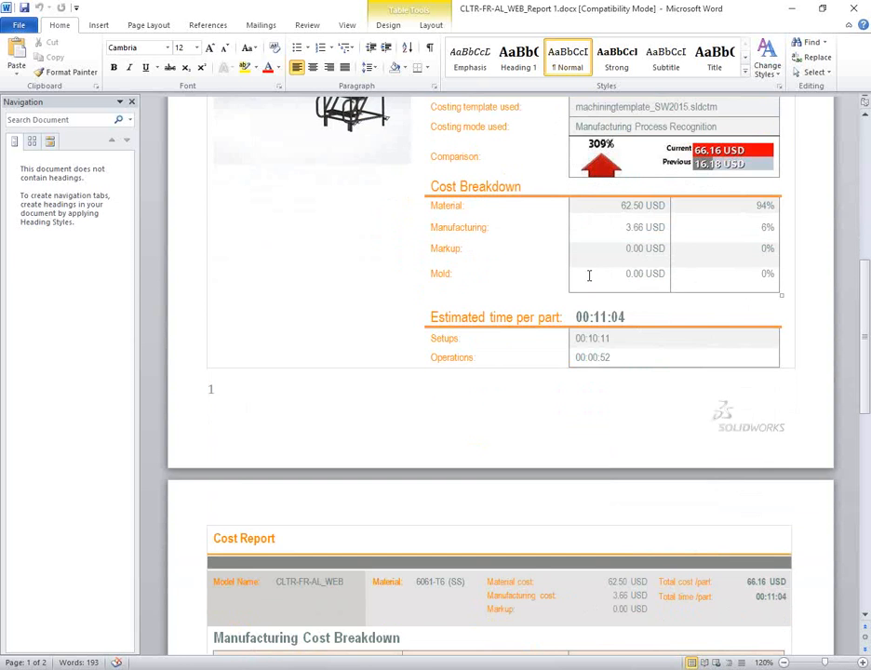
{"action": "scroll", "coordinate": [505, 262], "scroll_direction": "down", "scroll_amount": 4}
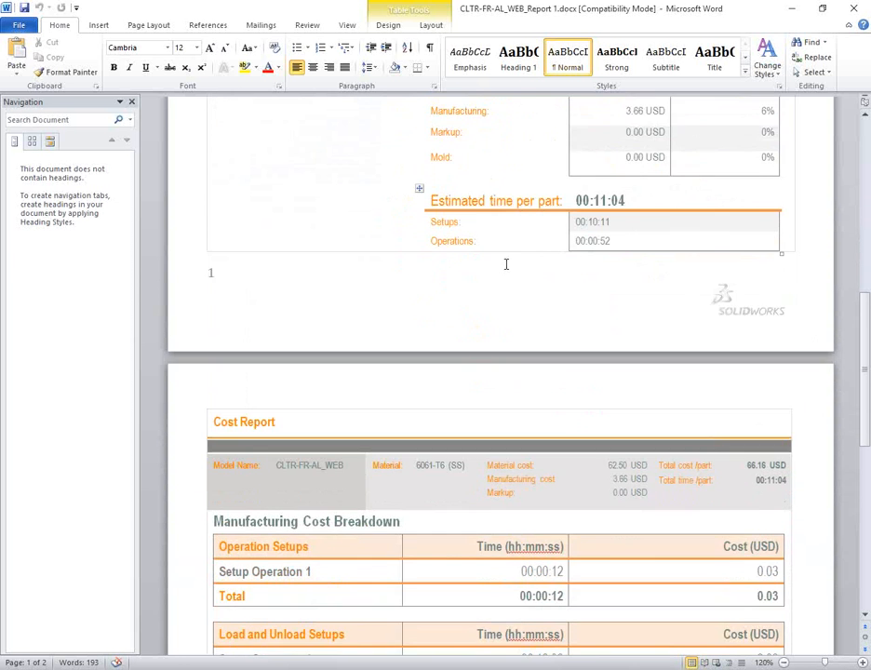
{"action": "scroll", "coordinate": [508, 270], "scroll_direction": "down", "scroll_amount": 6}
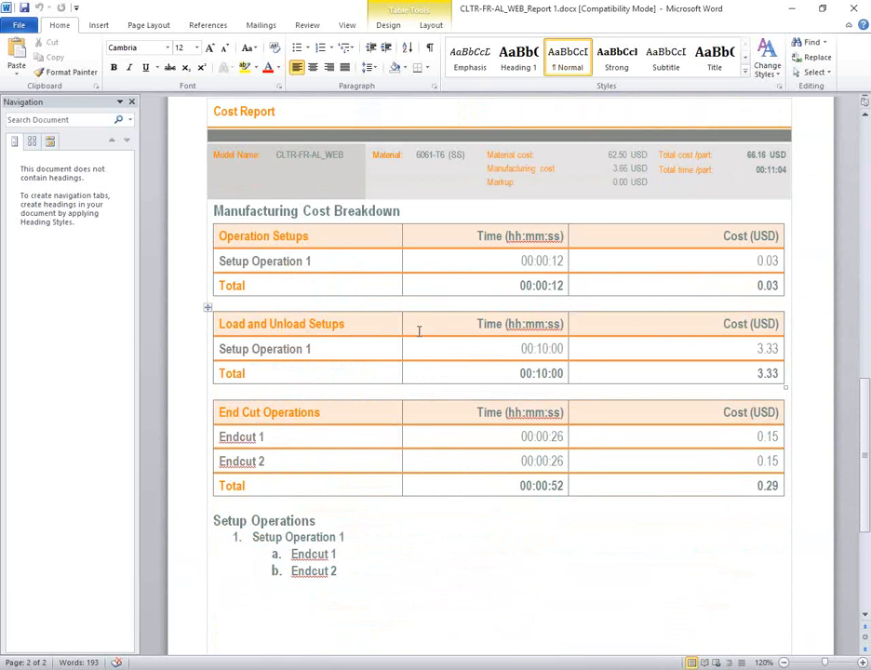
{"action": "scroll", "coordinate": [420, 331], "scroll_direction": "down", "scroll_amount": 7}
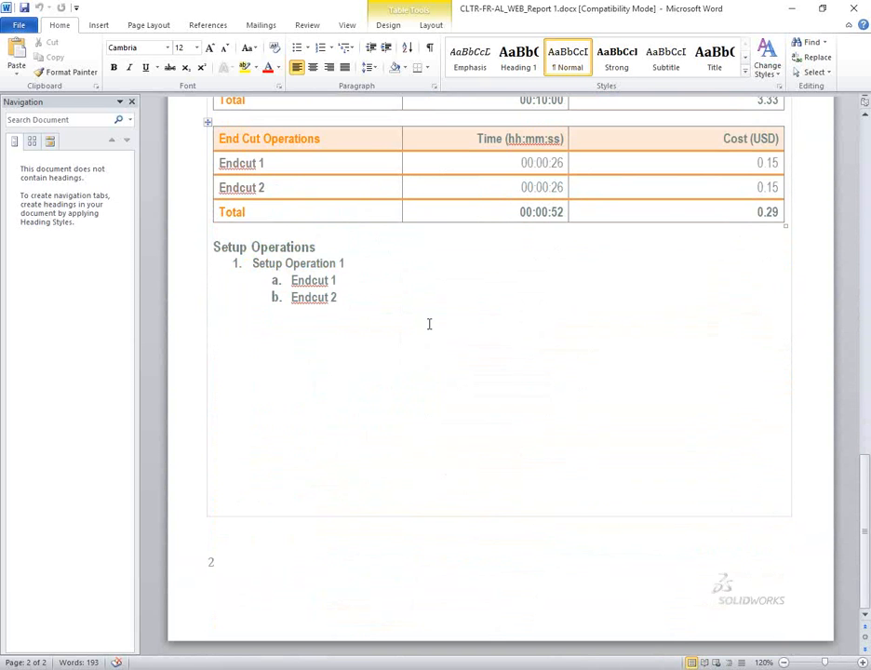
{"action": "scroll", "coordinate": [494, 385], "scroll_direction": "up", "scroll_amount": 20}
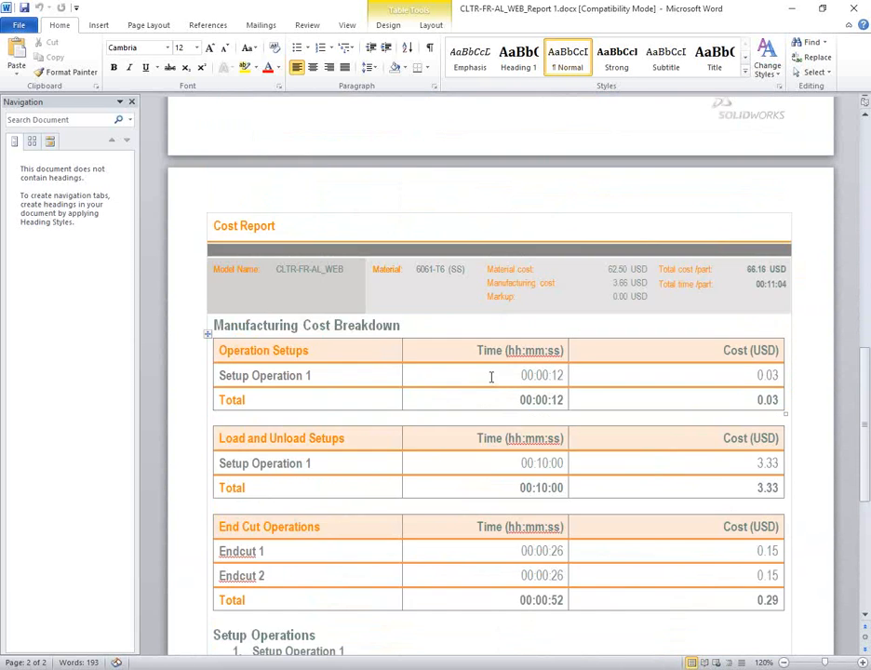
{"action": "scroll", "coordinate": [487, 358], "scroll_direction": "up", "scroll_amount": 6}
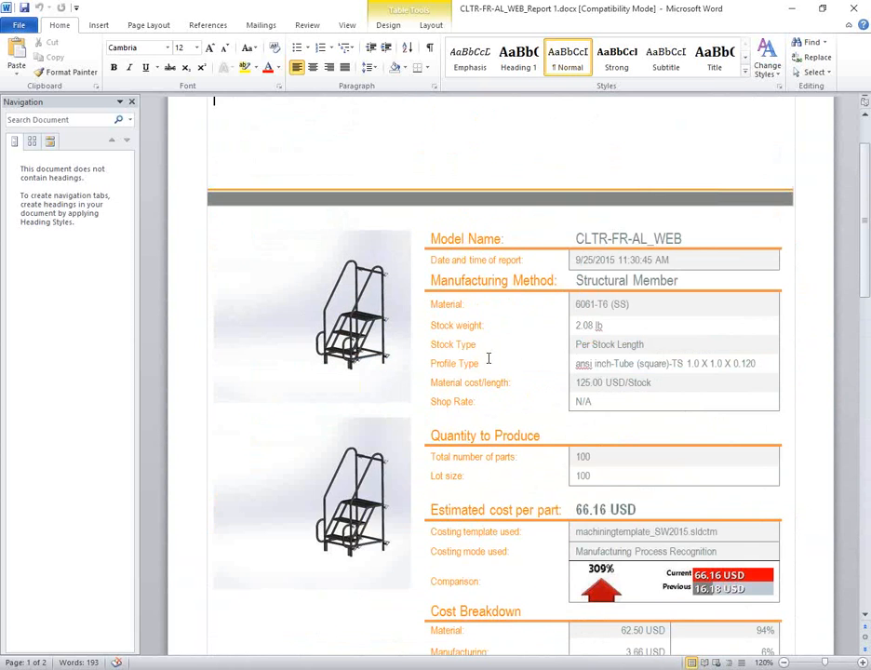
{"action": "scroll", "coordinate": [631, 375], "scroll_direction": "down", "scroll_amount": 6}
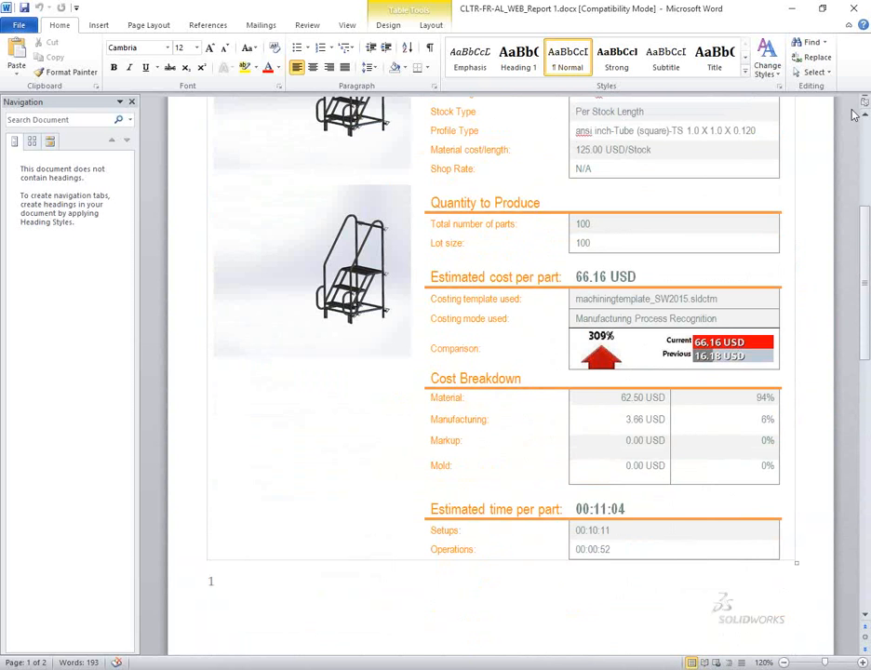
Switch from the Word report back to the stair weldment in SOLIDWORKS and inspect the whole frame.
{"action": "left_click", "coordinate": [791, 10]}
{"action": "scroll", "coordinate": [429, 250], "scroll_direction": "up", "scroll_amount": 6}
{"action": "middle_click_drag", "start_coordinate": [431, 257], "coordinate": [432, 288]}
{"action": "scroll", "coordinate": [431, 287], "scroll_direction": "down", "scroll_amount": 2}
{"action": "scroll", "coordinate": [340, 300], "scroll_direction": "down", "scroll_amount": 2}
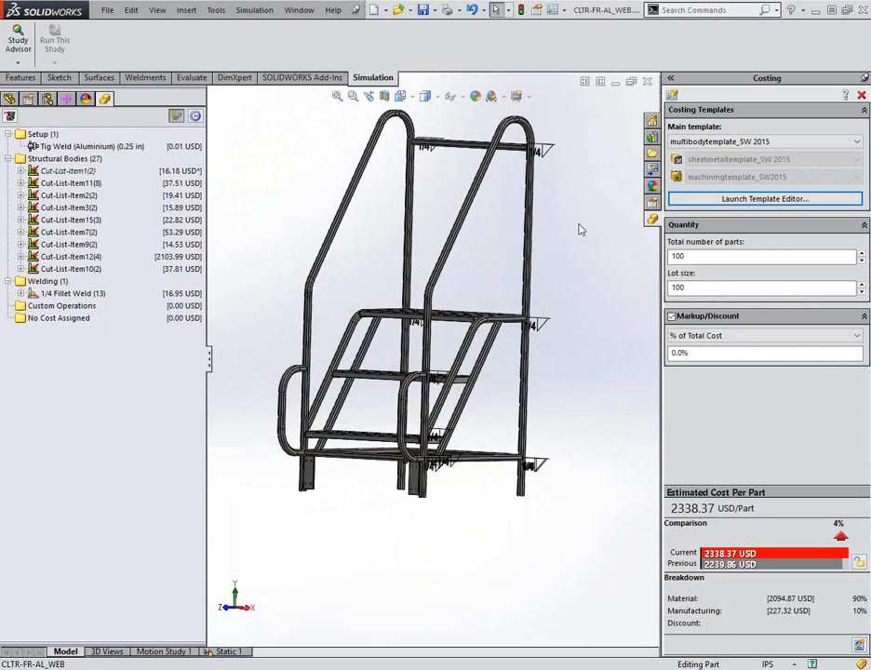
Add a Gold Plating [3.00USD/in^2] custom operation to the stair weldment's cost estimate.
{"action": "left_click", "coordinate": [37, 147]}
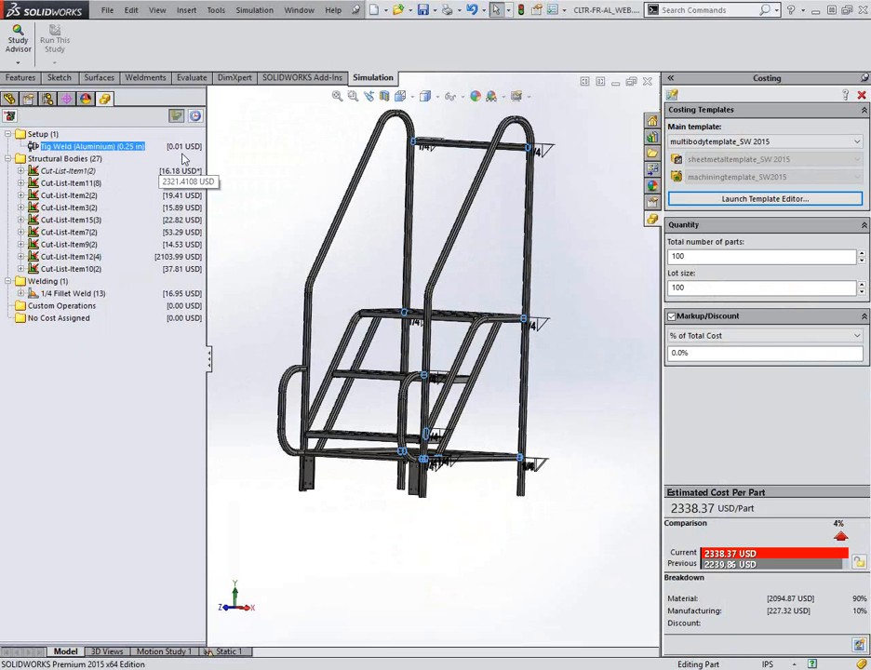
{"action": "left_click", "coordinate": [195, 115]}
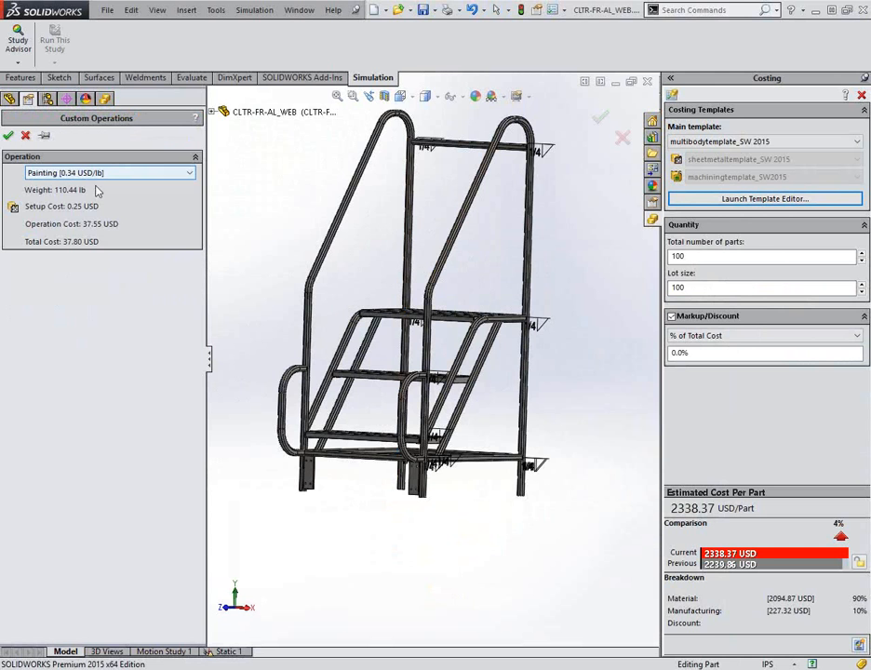
{"action": "left_click", "coordinate": [93, 173]}
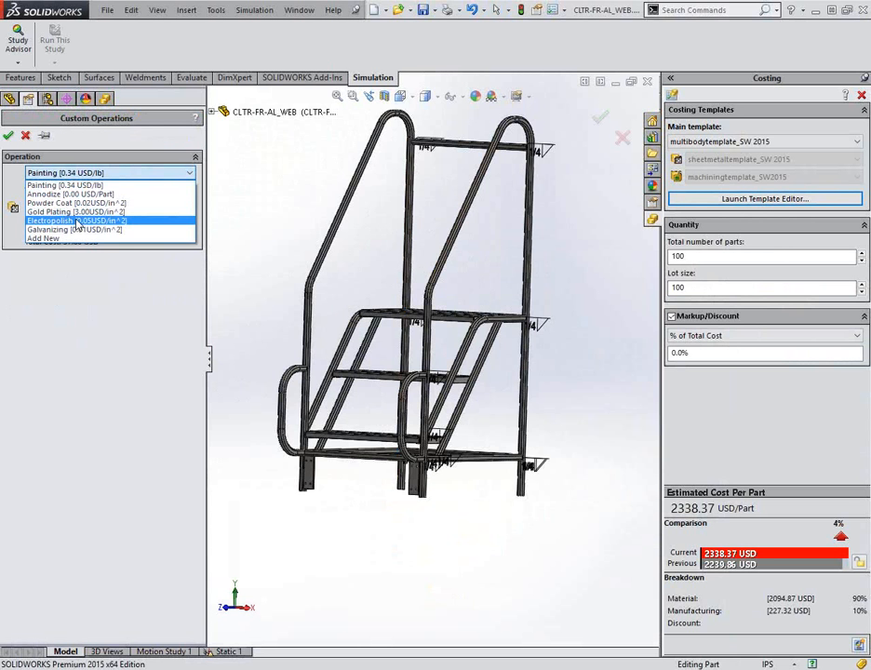
{"action": "left_click", "coordinate": [65, 211]}
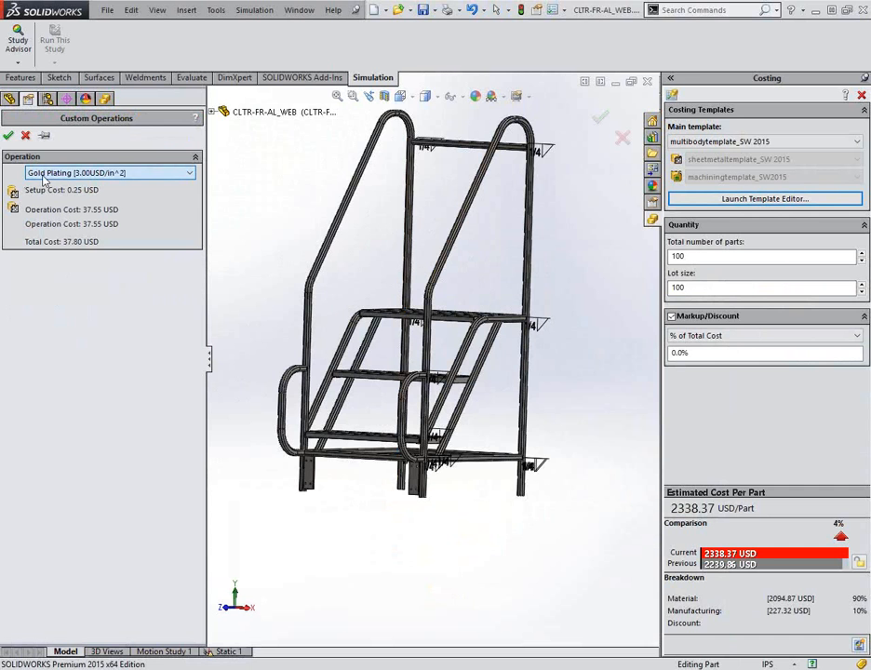
{"action": "left_click", "coordinate": [8, 137]}
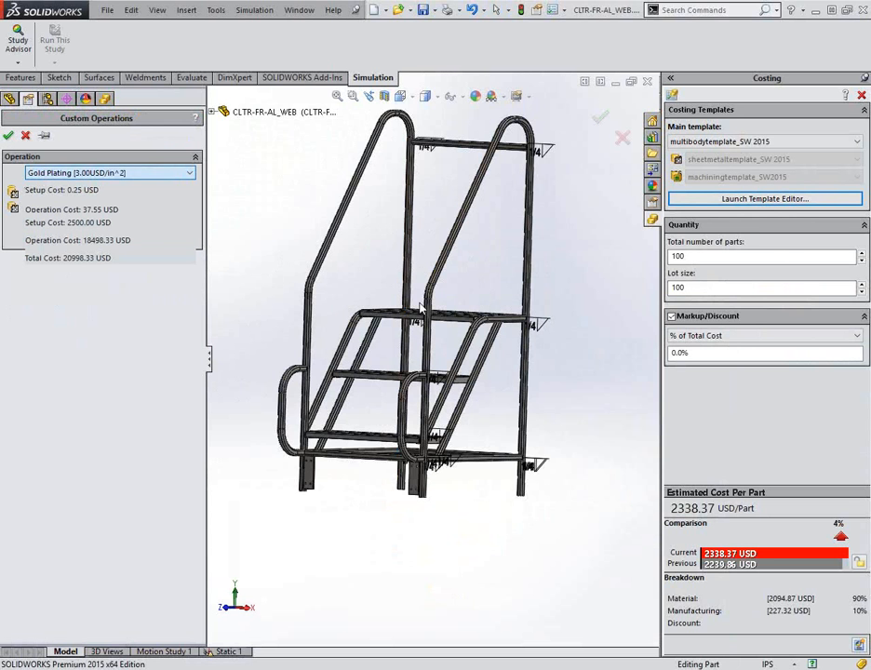